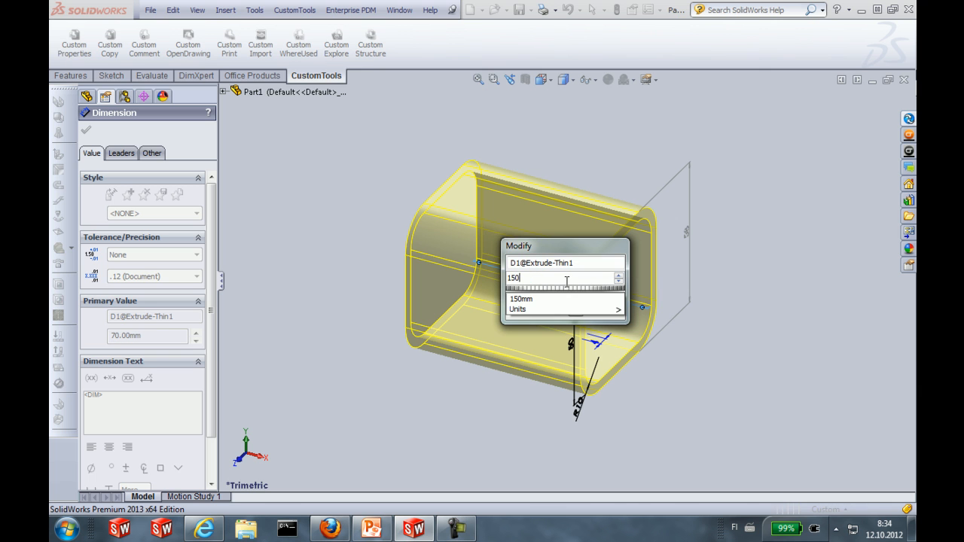
Set the thin extrusion's length to 150 mm and rebuild the part.
key("Return")
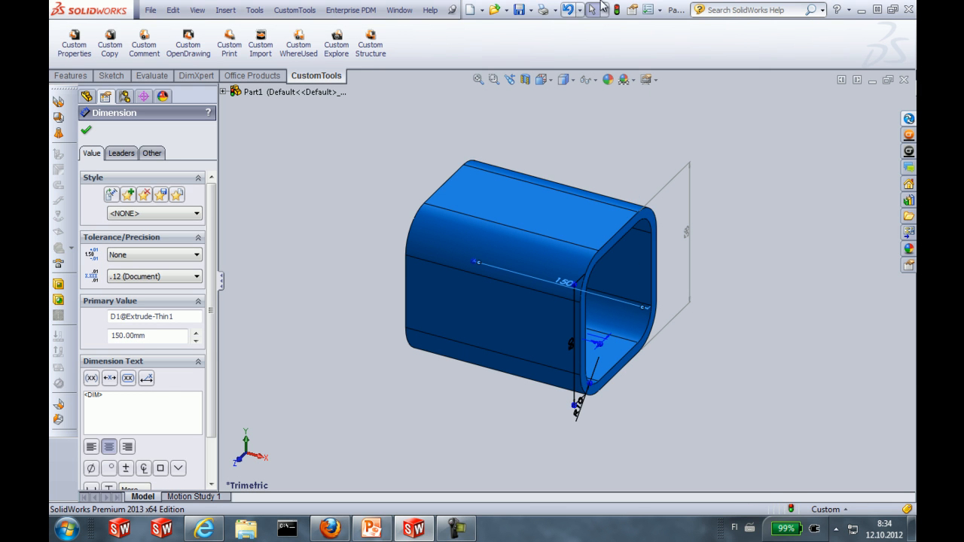
left_click(619, 12)
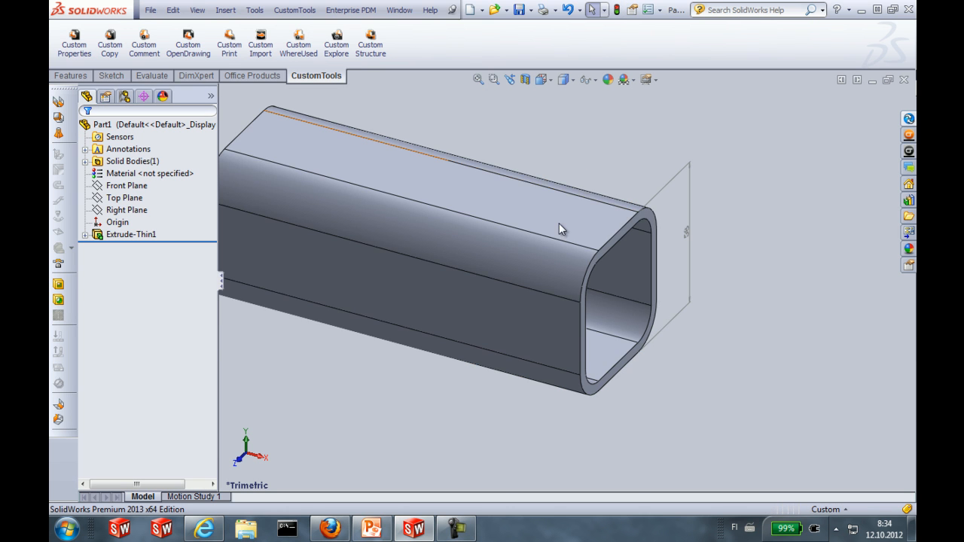
key("f")
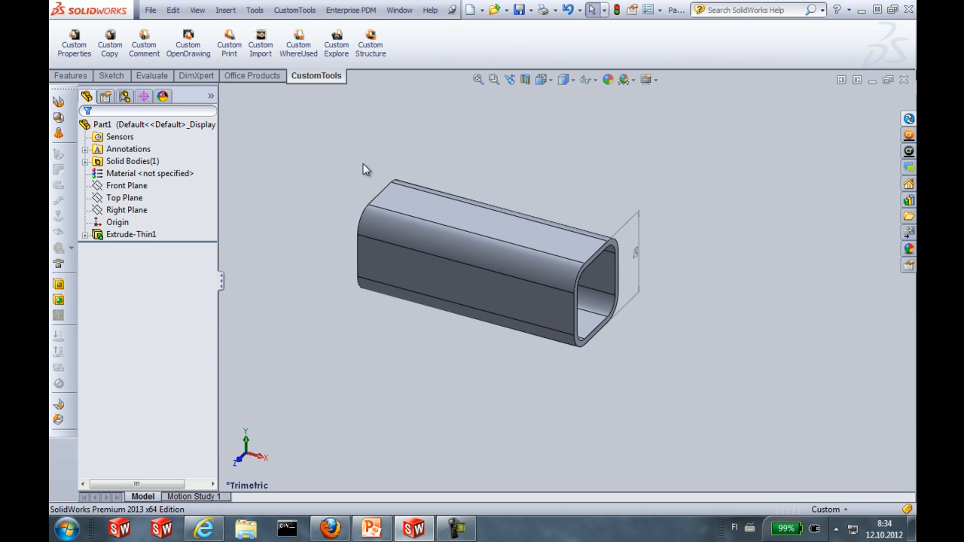
Open the part's custom properties and assign it to the project 30201: Roller Conveyor under SF Engineering.
left_click(70, 59)
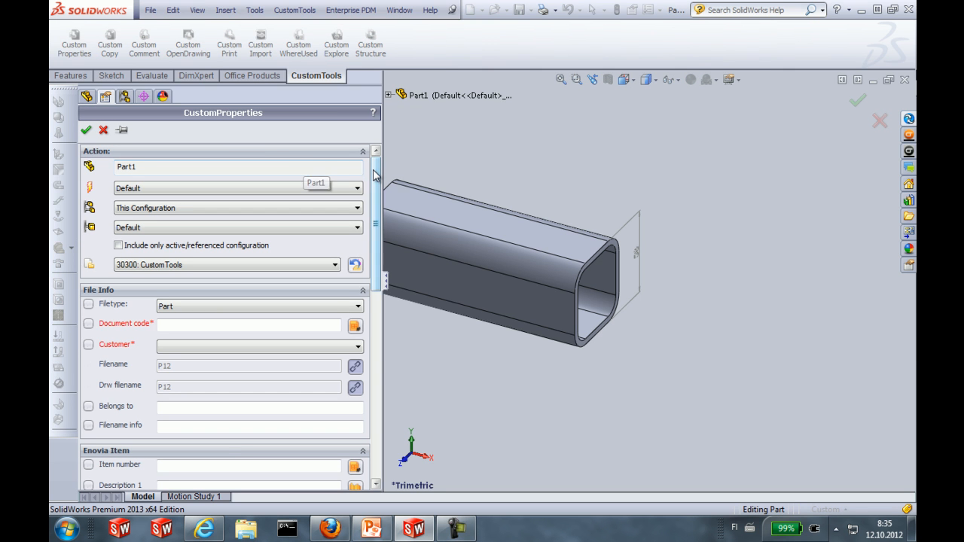
left_click_drag(376, 170, 376, 184)
left_click(335, 236)
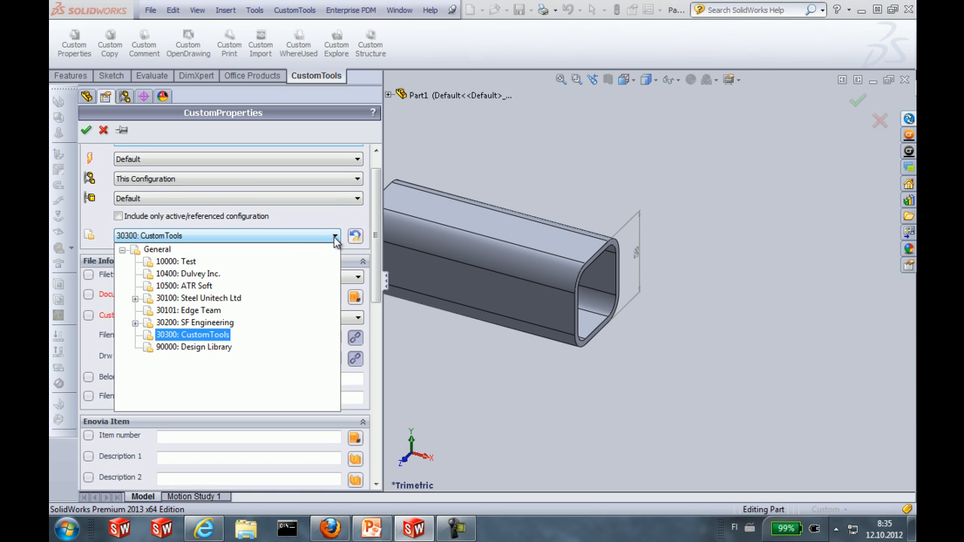
left_click(135, 323)
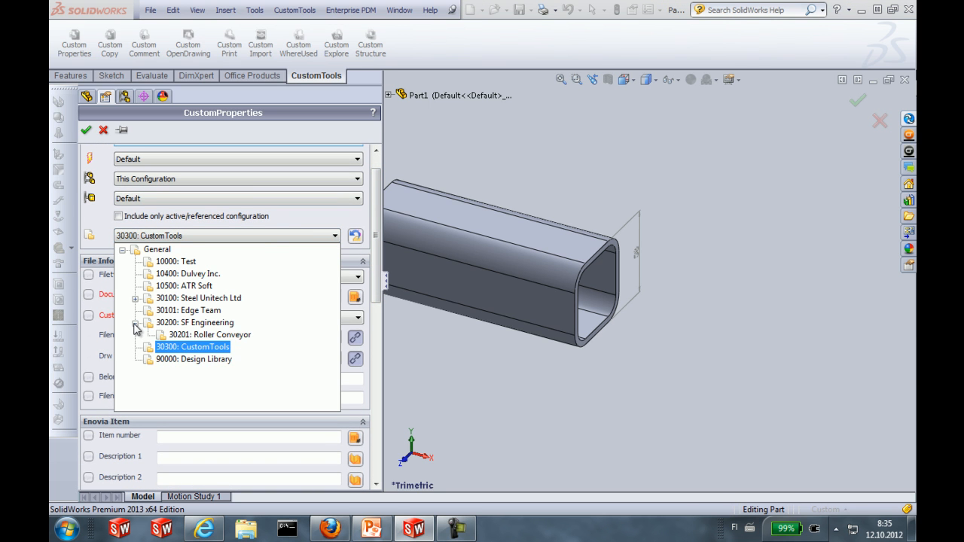
left_click(221, 335)
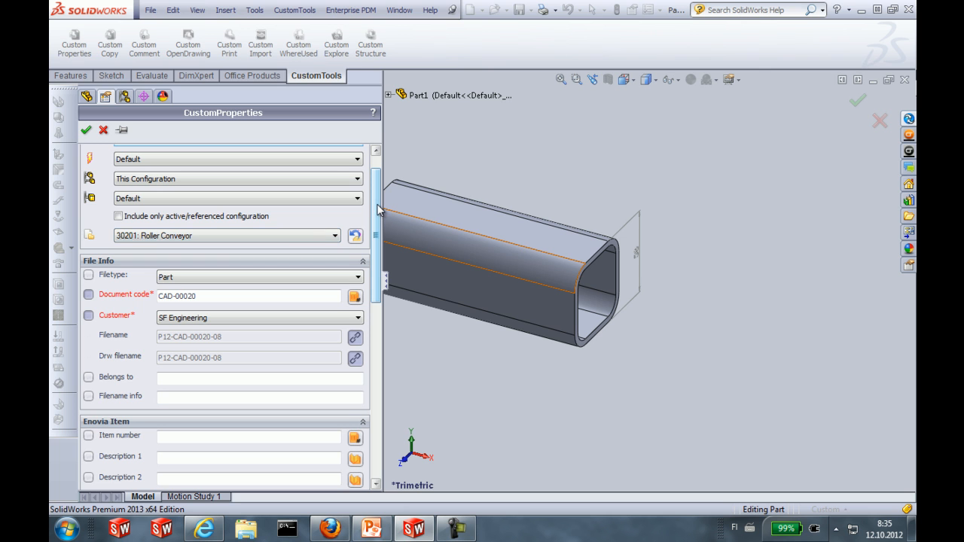
Generate a new item number for the part in the Enovia Item properties.
scroll(379, 210, "down", 2)
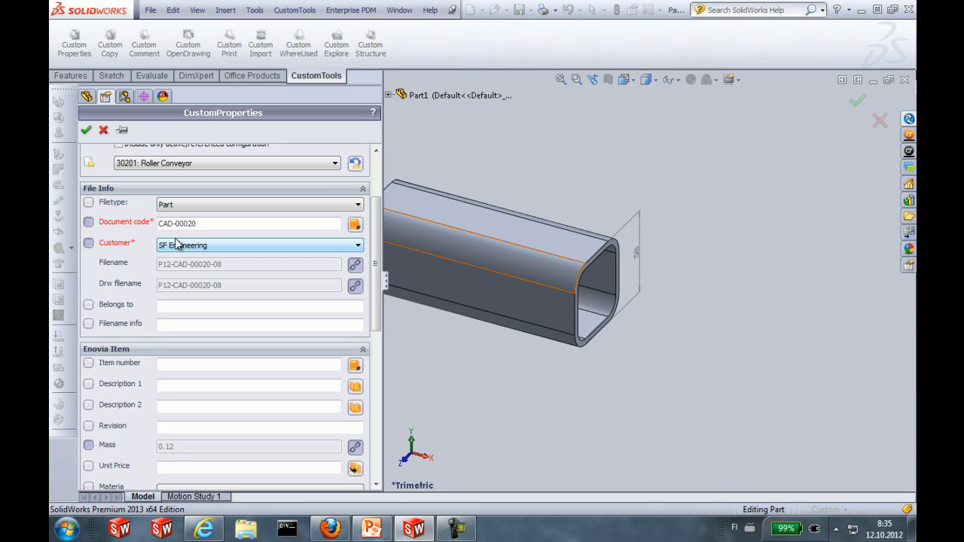
left_click_drag(377, 215, 377, 258)
left_click(355, 244)
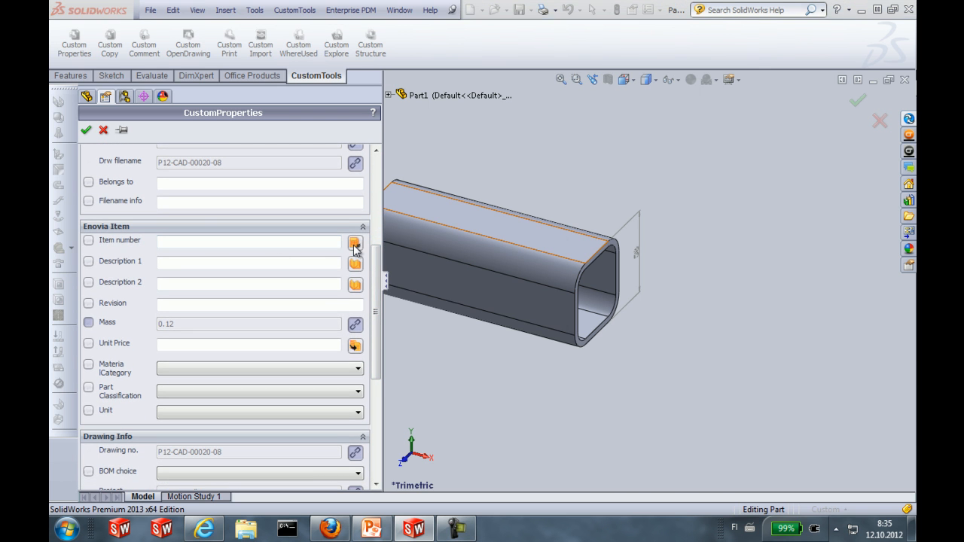
left_click(468, 317)
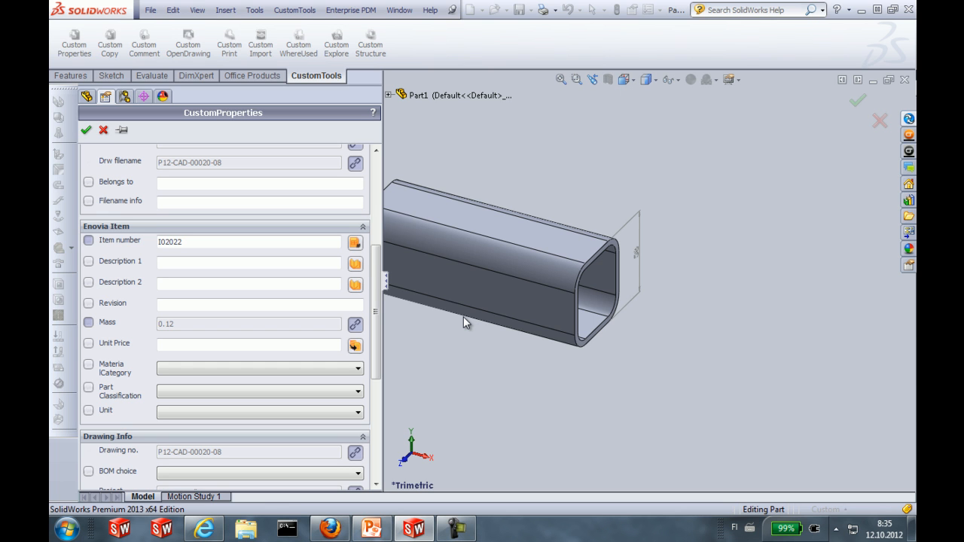
Fill Description 1 with HOLLOW BAR SUPPORT and Description 2 with SUPPORT from the translation dictionaries.
left_click(355, 264)
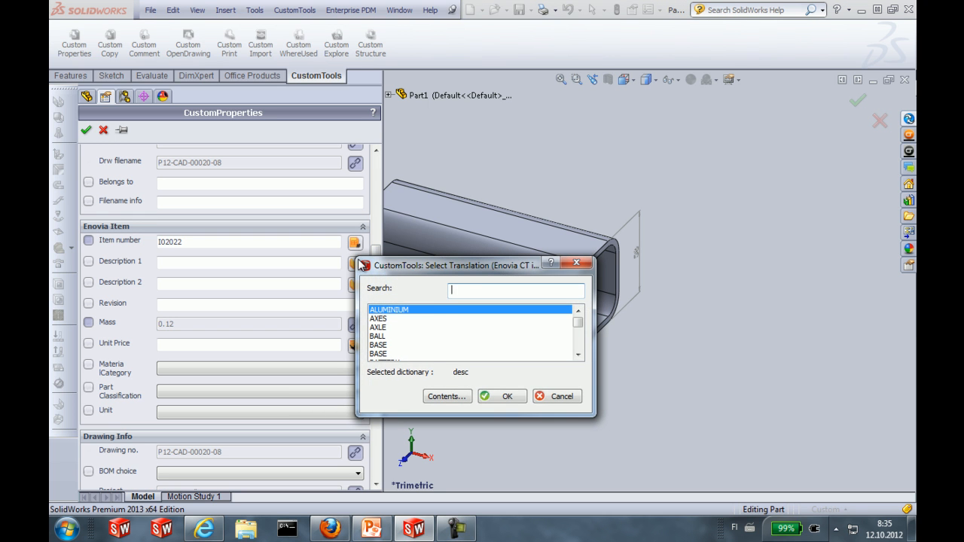
type("ho")
key("Down")
key("Down")
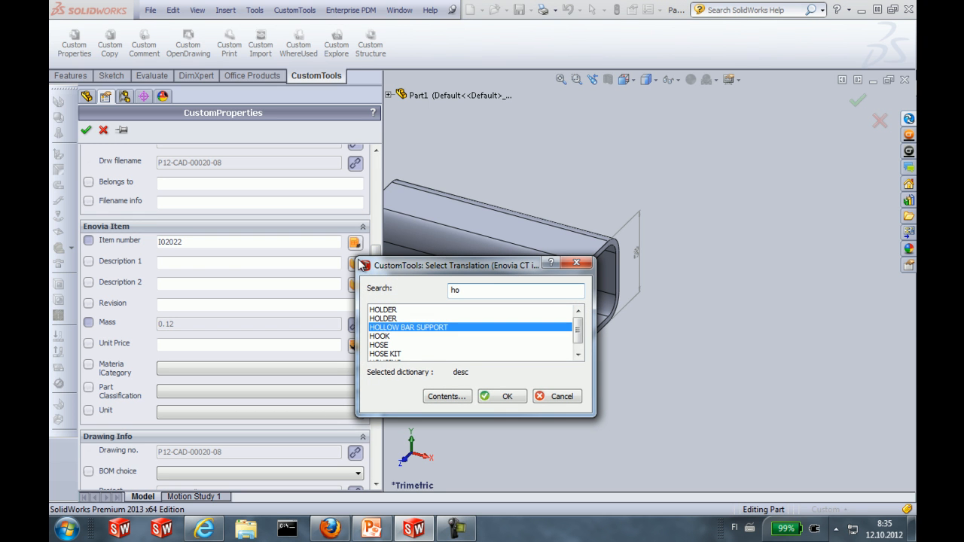
key("Return")
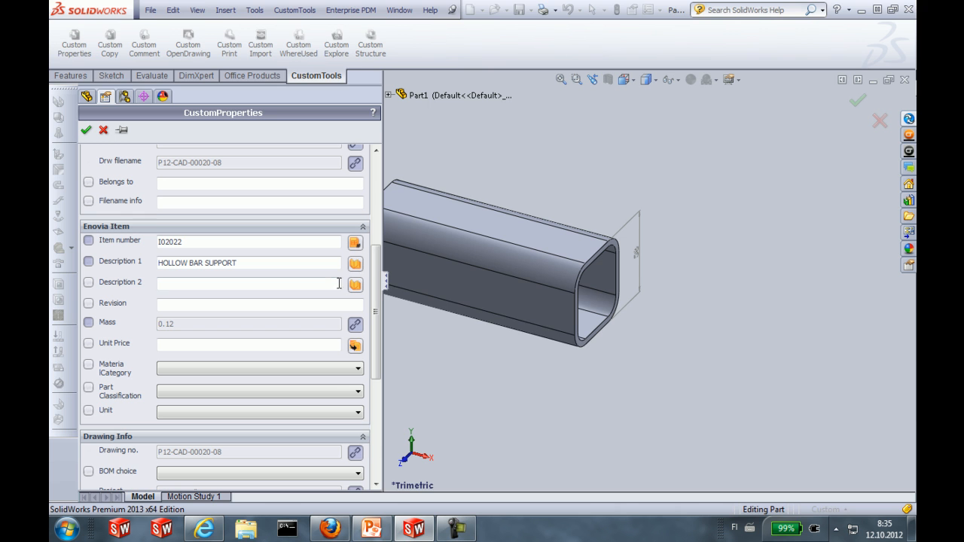
left_click(354, 287)
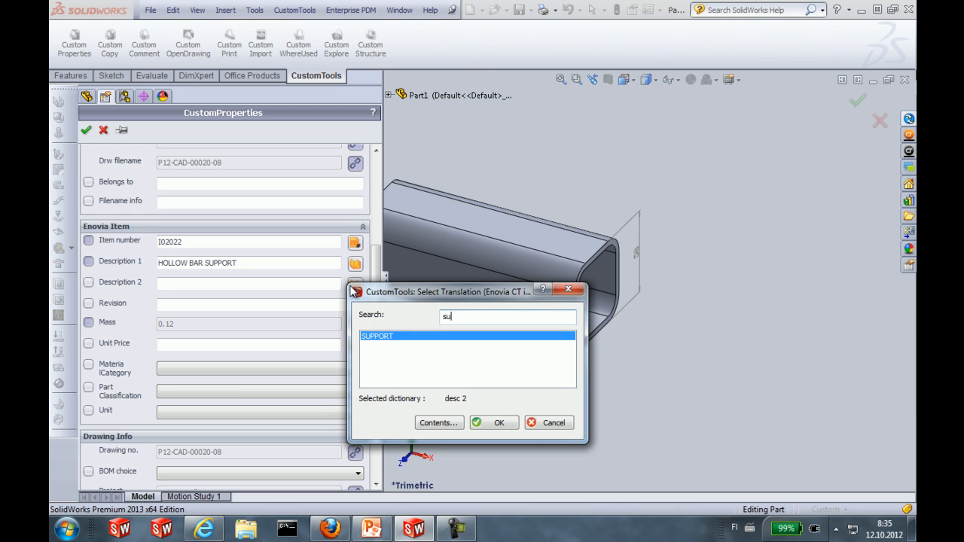
key("Return")
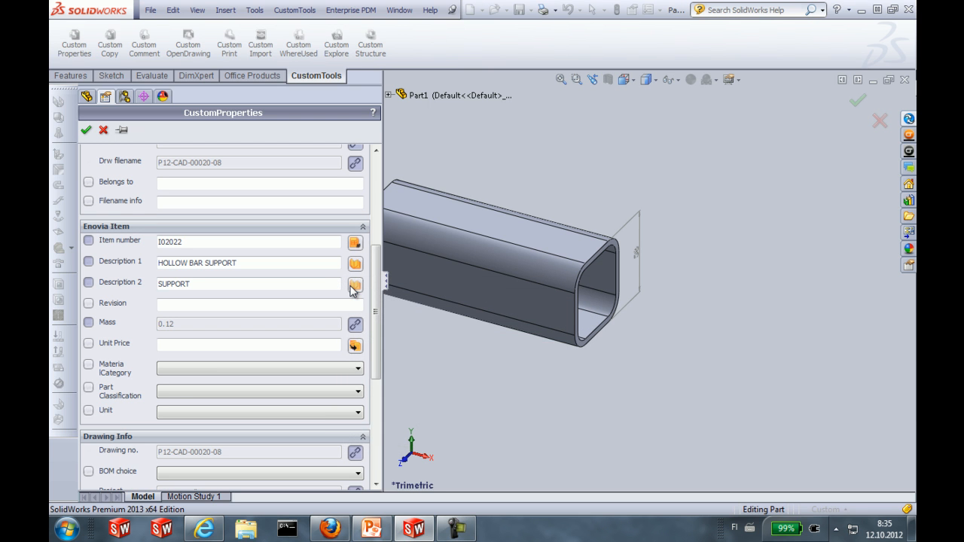
Set the part's material category to Metal and its part classification to CUSTOMPAR.
scroll(377, 327, "down", 4)
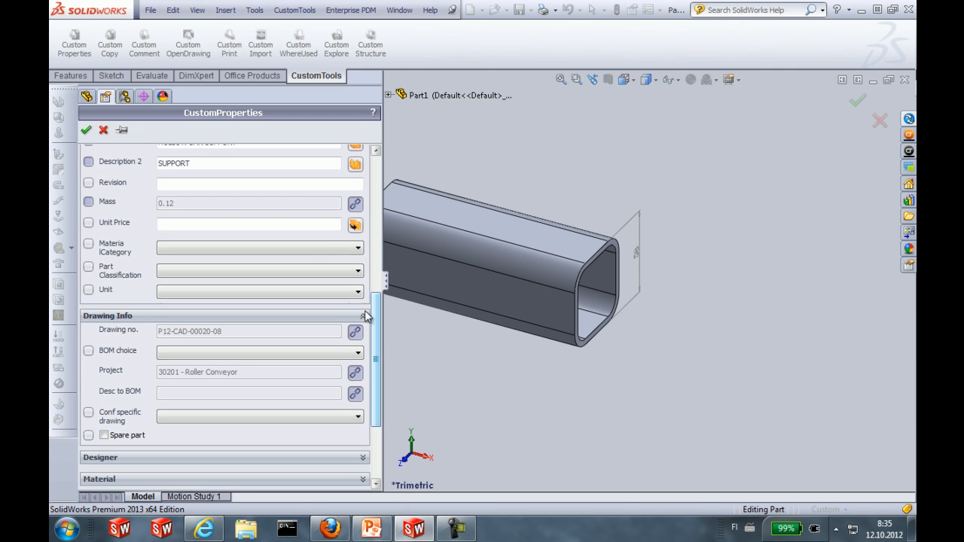
left_click(317, 251)
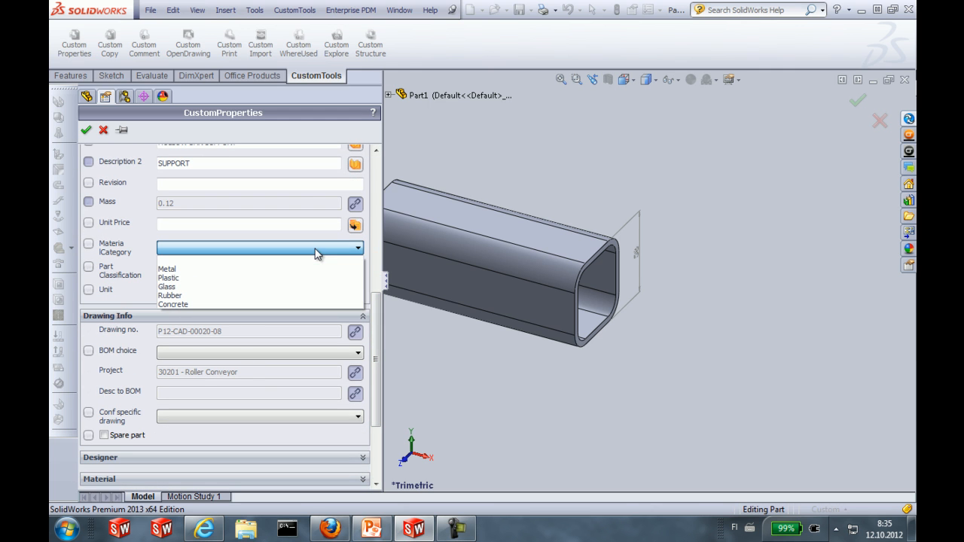
left_click(315, 270)
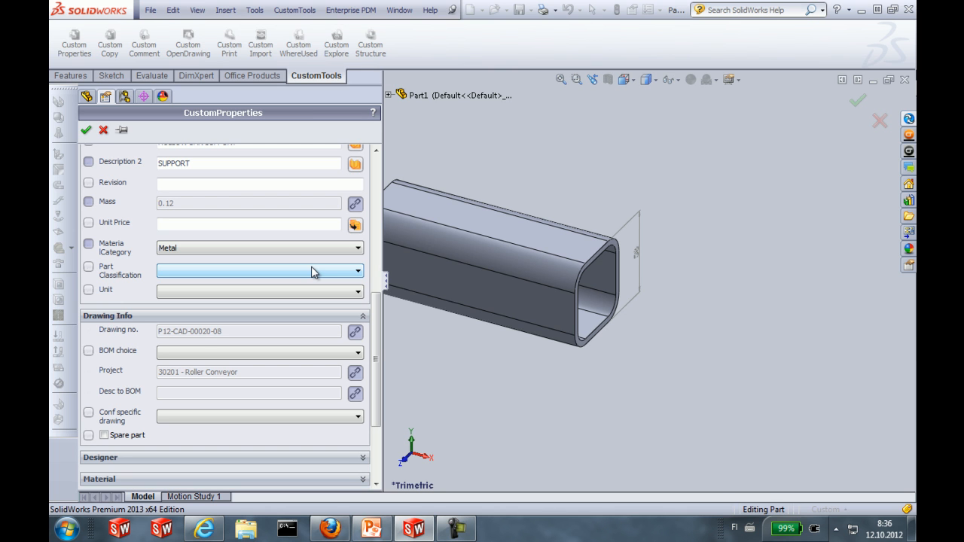
left_click(313, 271)
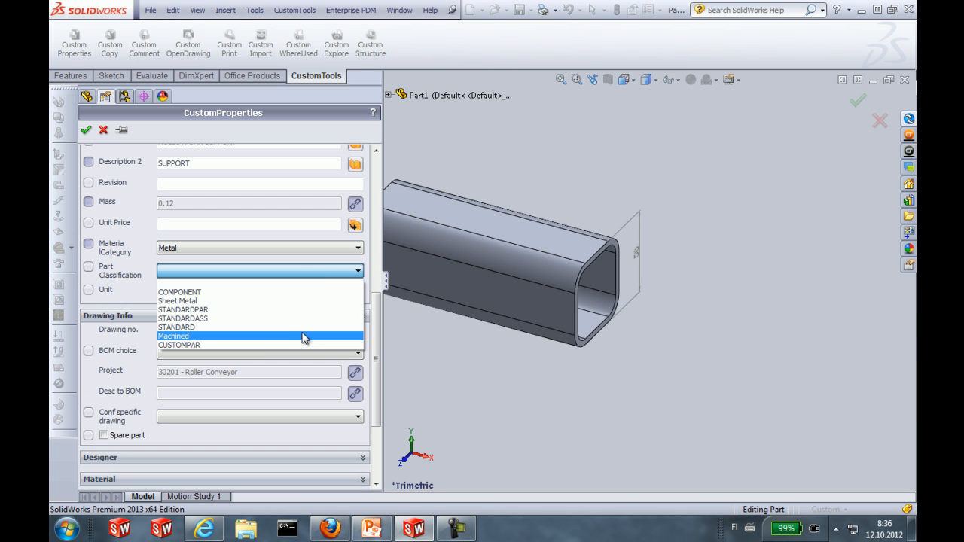
left_click(304, 344)
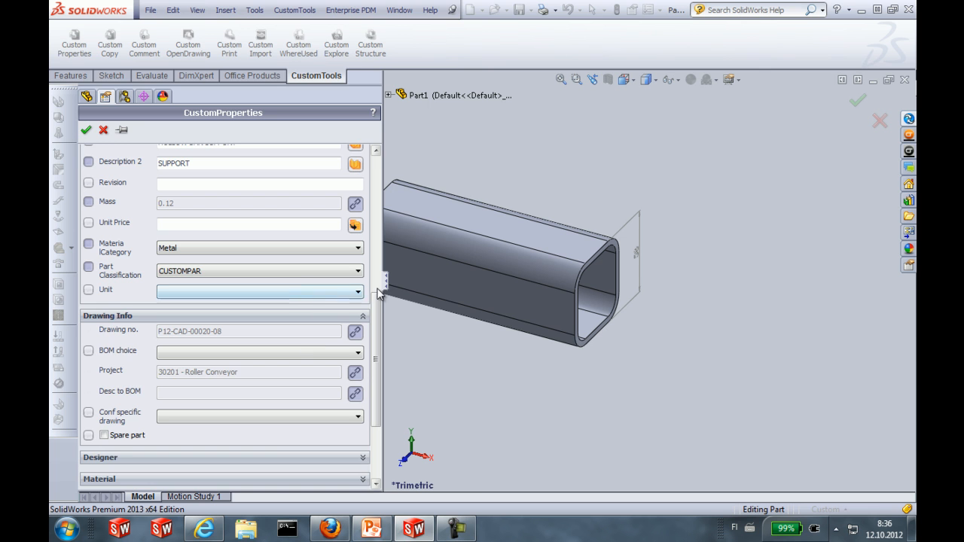
Set the item's unit to MM (millimeter) and the drawing's BOM choice to Desc + Hollow Bar.
scroll(379, 295, "down", 1)
left_click(357, 255)
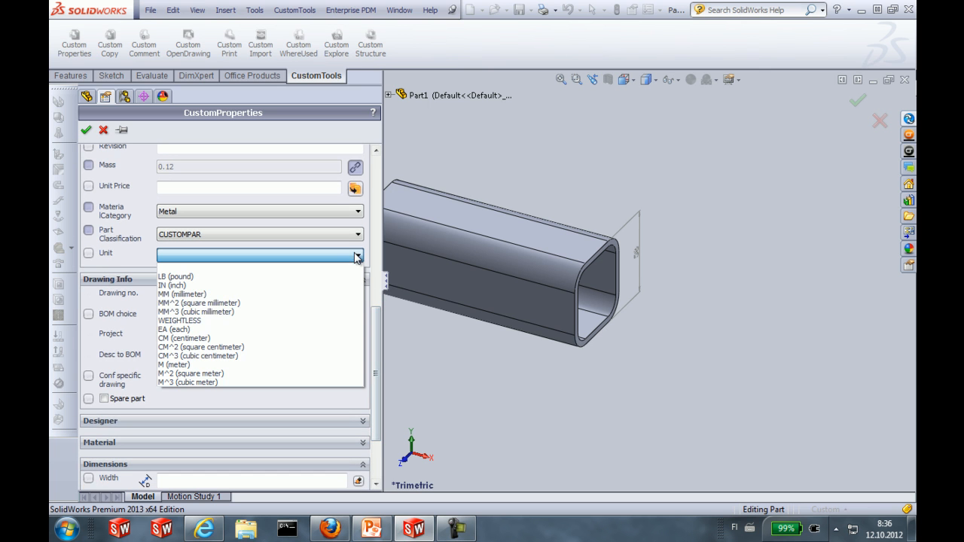
left_click(289, 294)
scroll(379, 354, "down", 3)
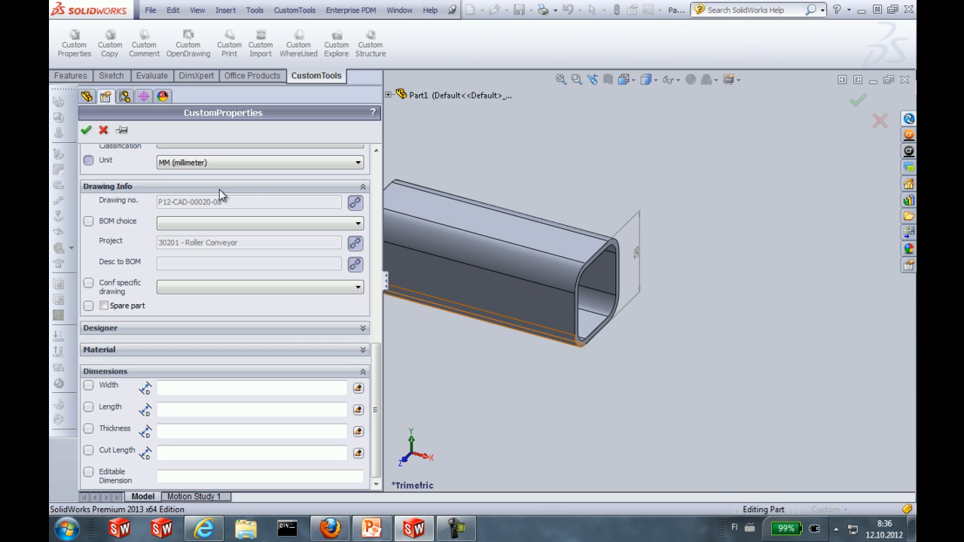
left_click(254, 224)
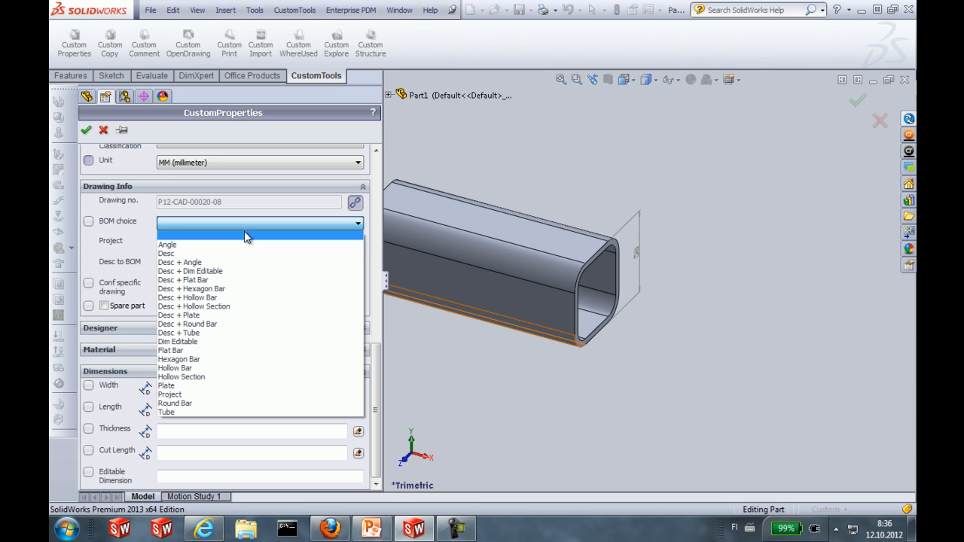
left_click(249, 300)
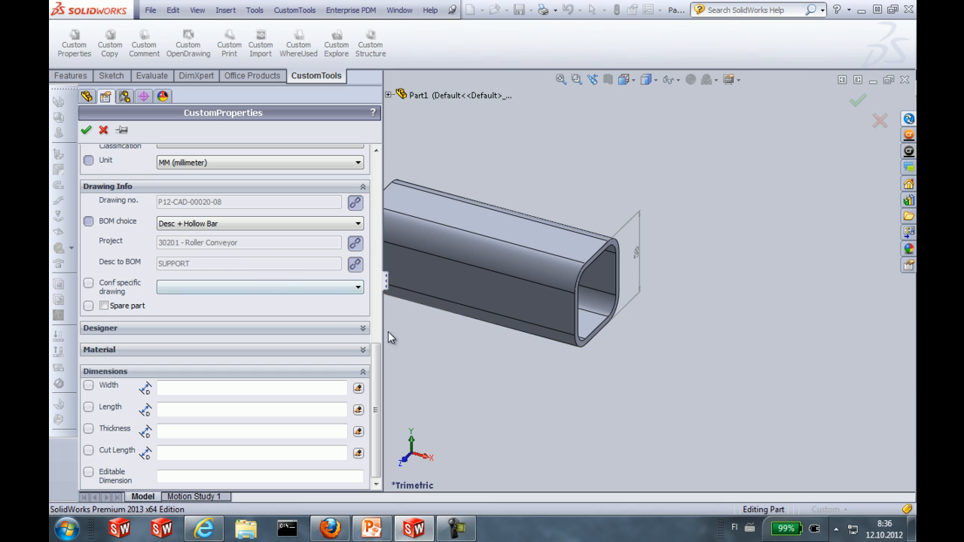
Fill the Width, Length and Thickness properties from the model's 58, 50 and 150 mm dimensions respectively.
left_click(276, 391)
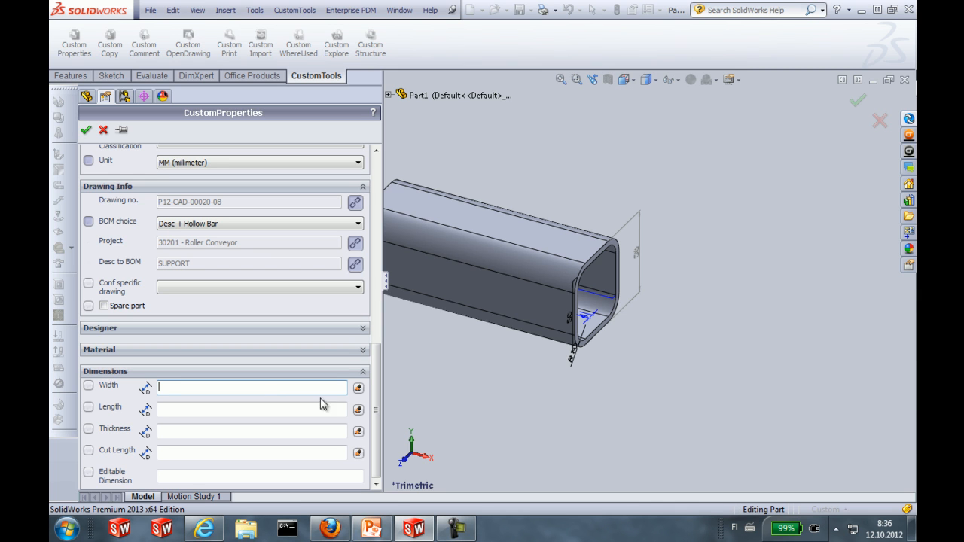
left_click(637, 256)
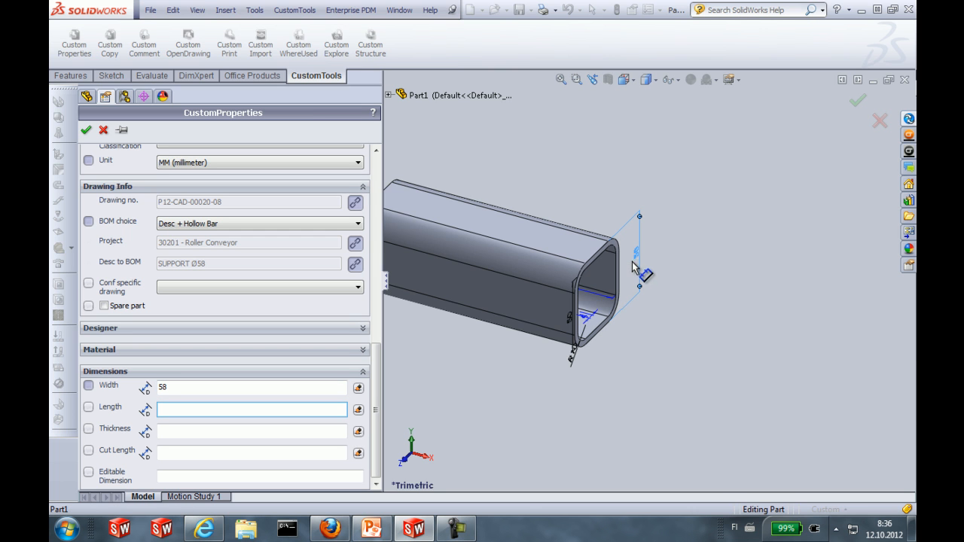
left_click(571, 320)
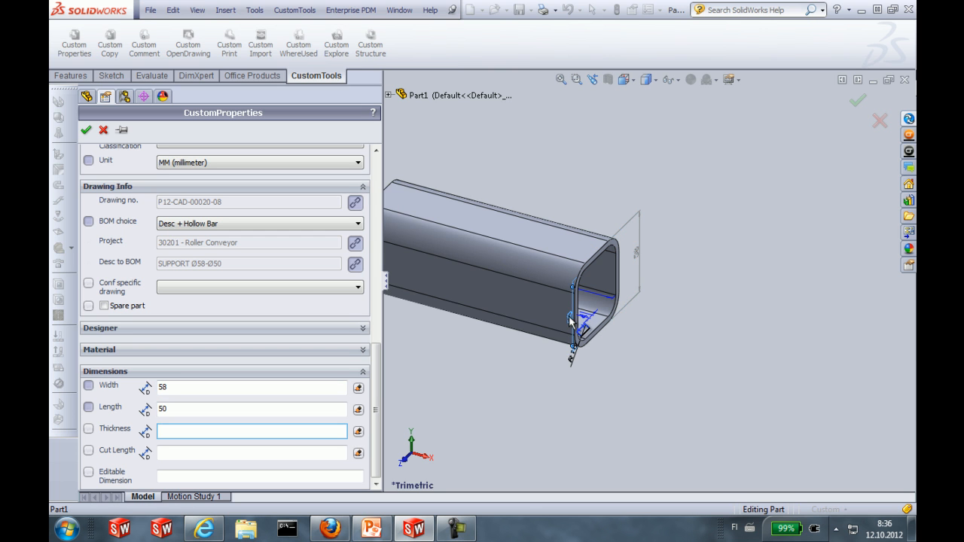
left_click(598, 299)
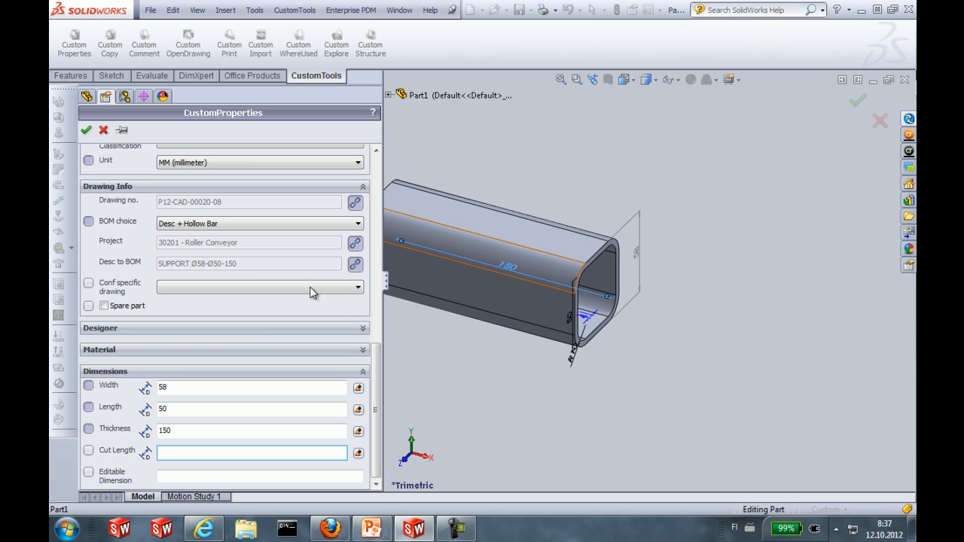
Set the part's Material property to AISI 1020 from the Steel category of solidworks materials.
left_click(363, 351)
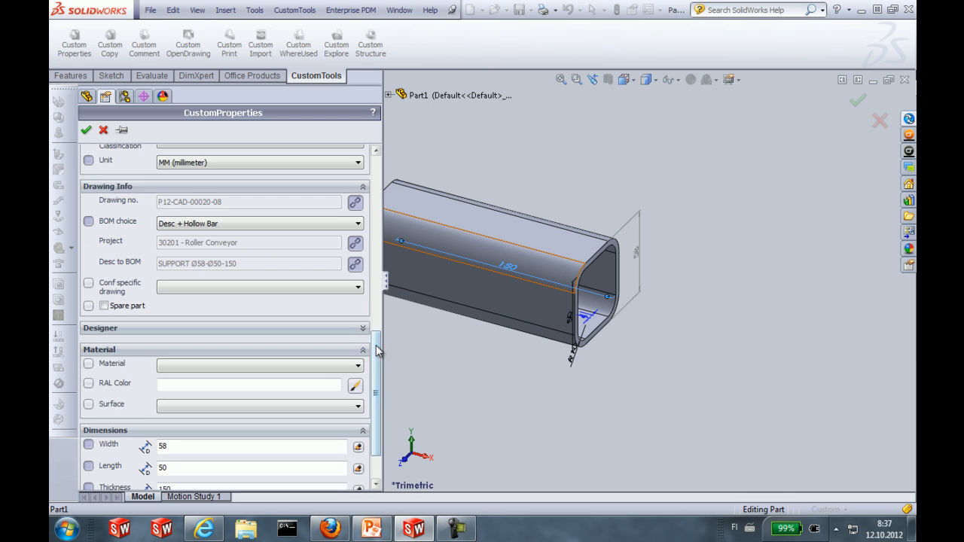
scroll(375, 354, "down", 3)
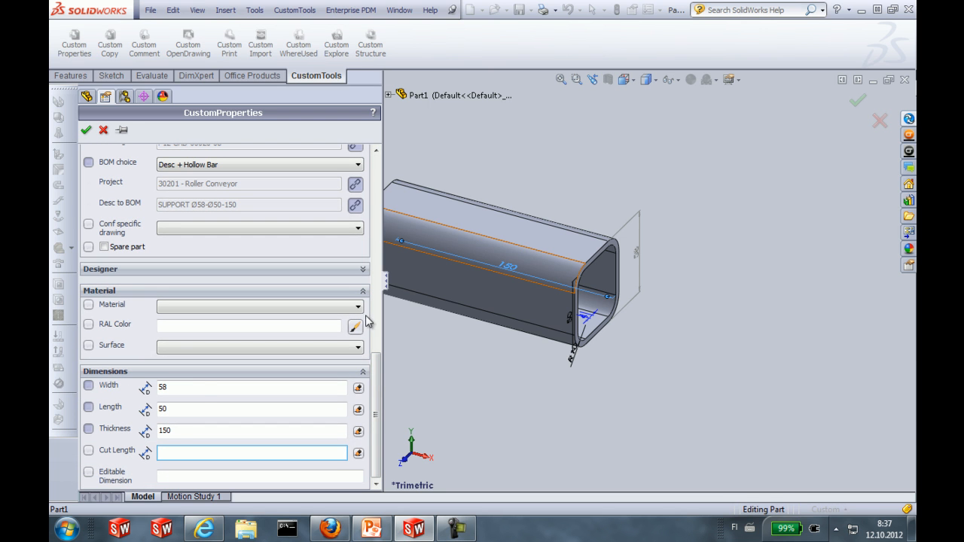
left_click(358, 307)
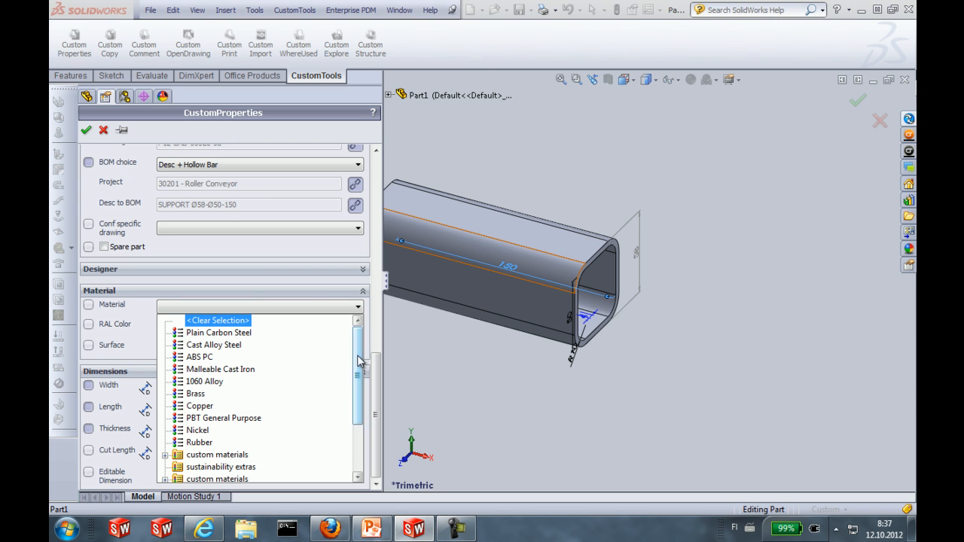
scroll(335, 388, "down", 2)
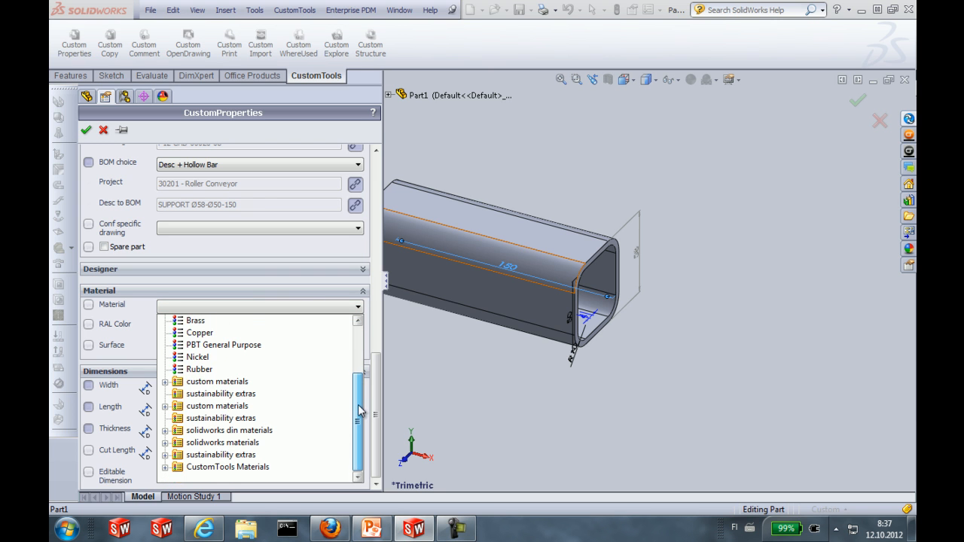
left_click(166, 443)
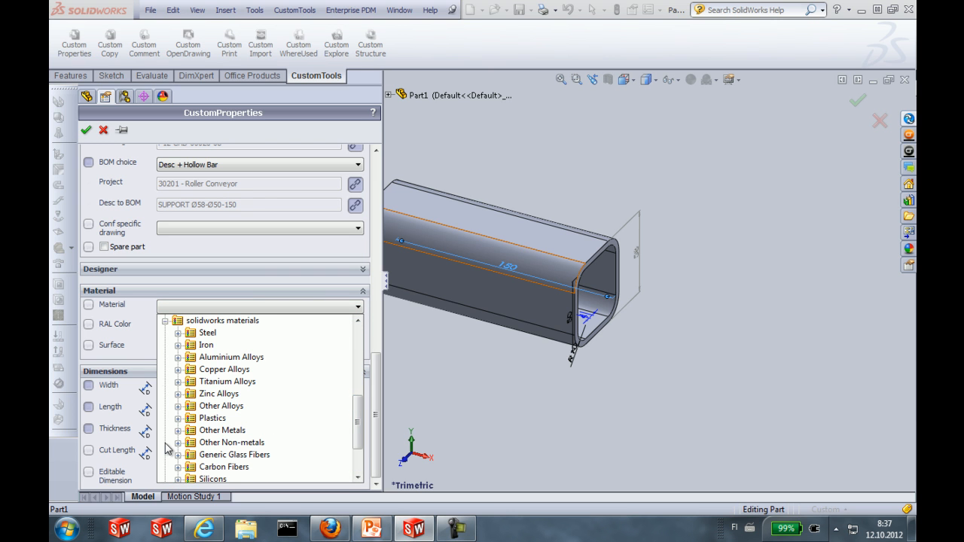
left_click(179, 334)
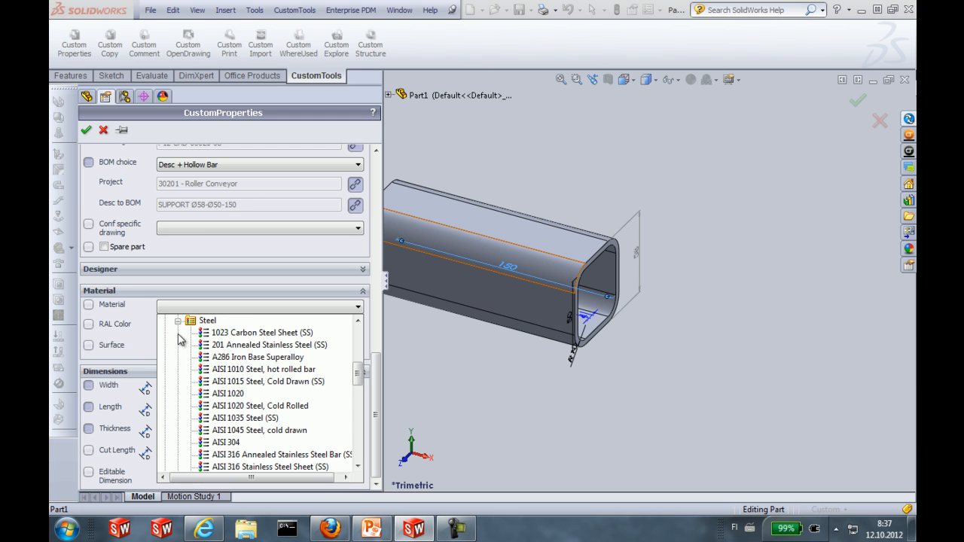
left_click(223, 399)
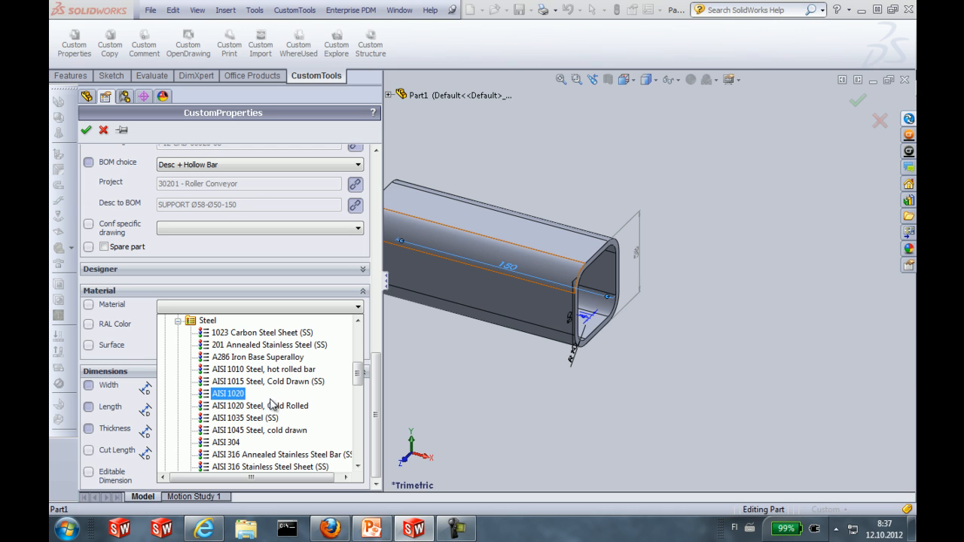
left_click(224, 399)
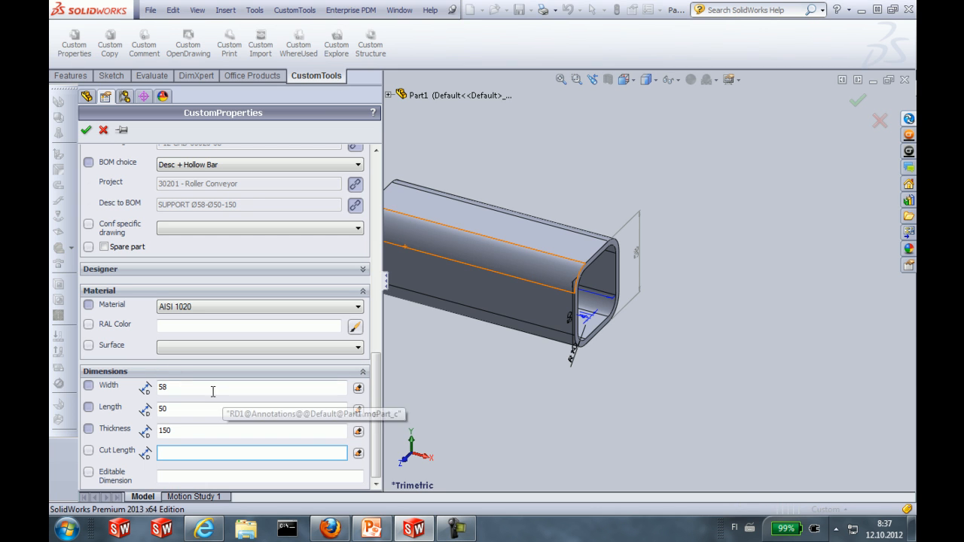
Set the RAL Color property to RAL 6004 Blue green and accept the part's custom properties.
left_click(355, 330)
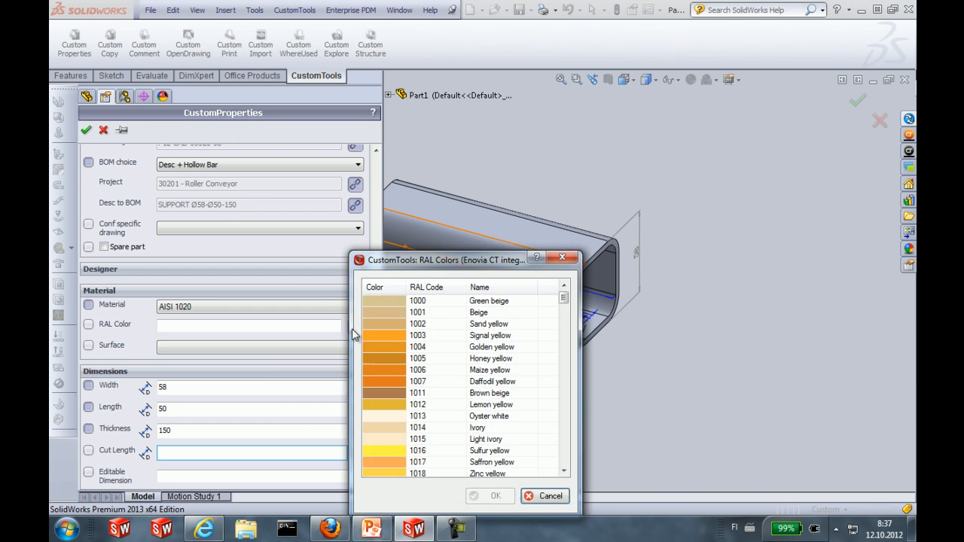
left_click_drag(561, 297, 564, 382)
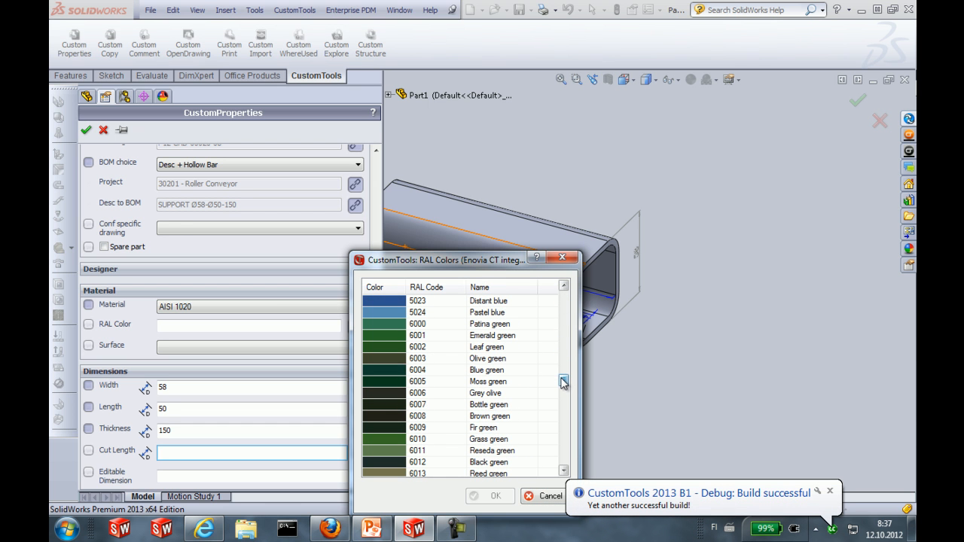
double_click(431, 375)
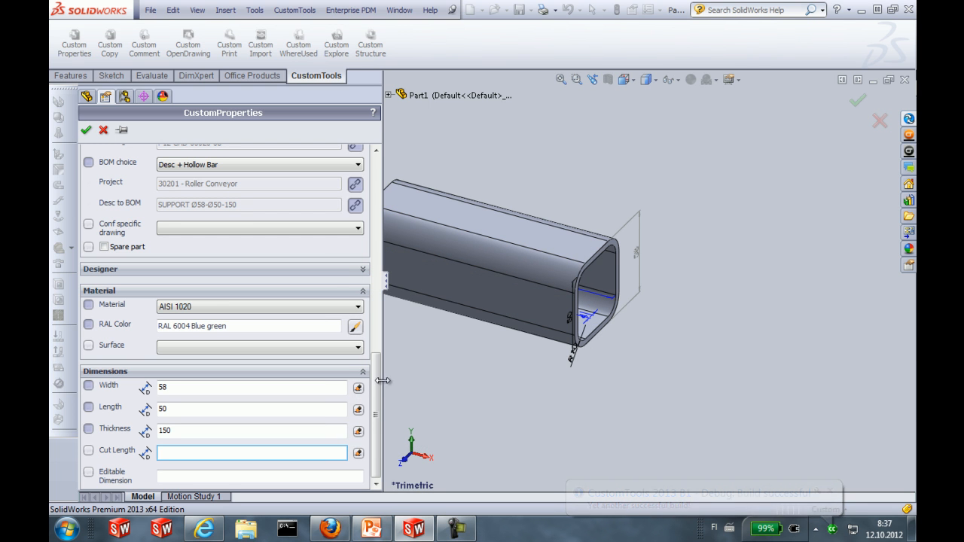
left_click_drag(376, 383, 381, 155)
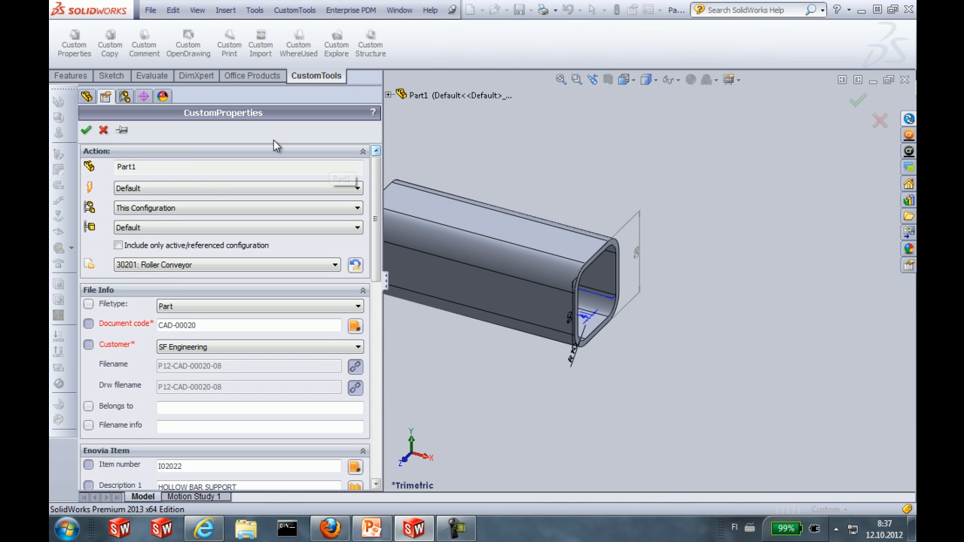
left_click(86, 131)
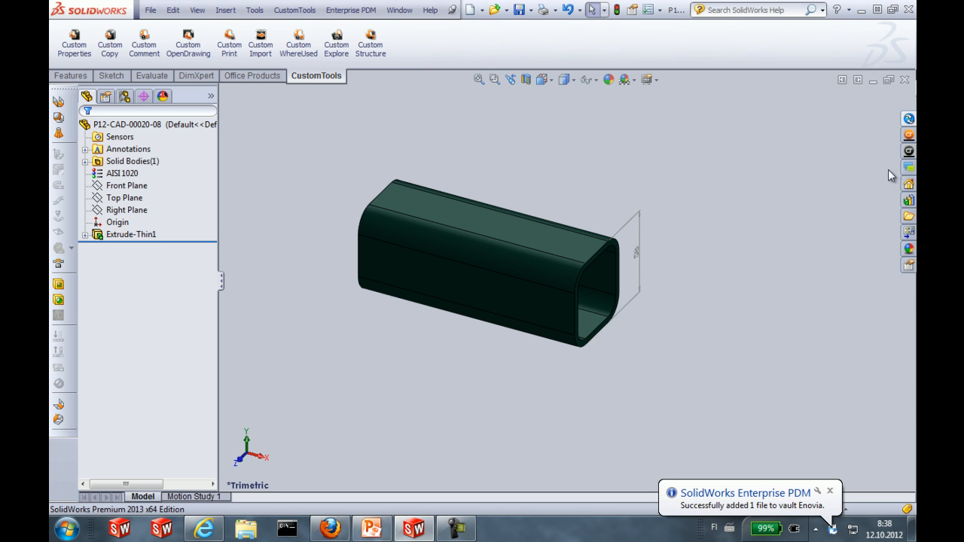
Refresh P12-CAD-00020-08 in the SolidWorks Enterprise PDM file list and check the part in to the vault.
left_click(909, 118)
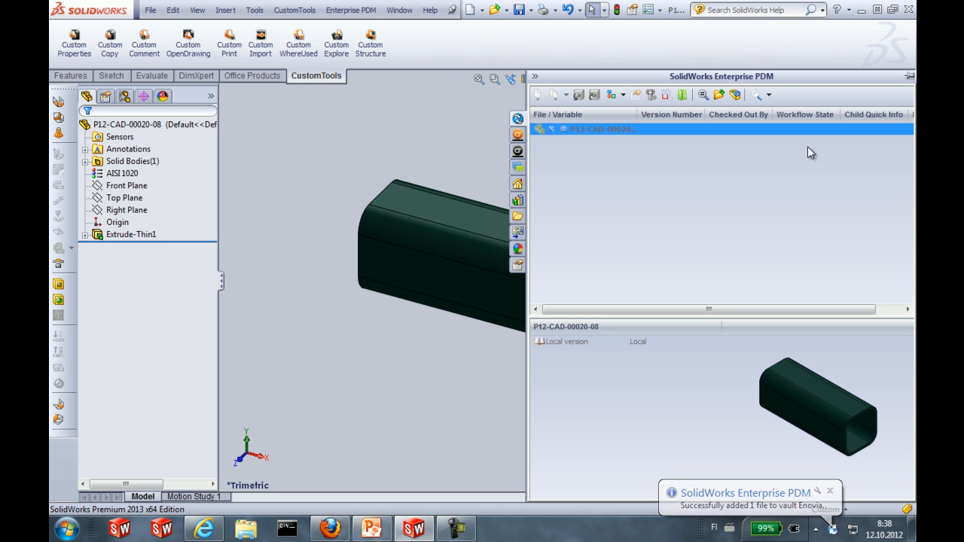
right_click(620, 131)
left_click(661, 157)
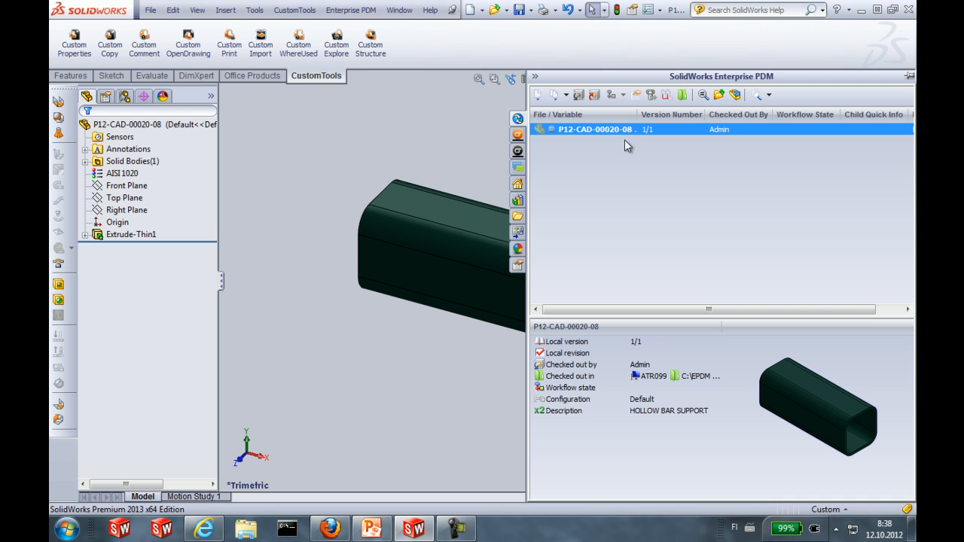
left_click(594, 95)
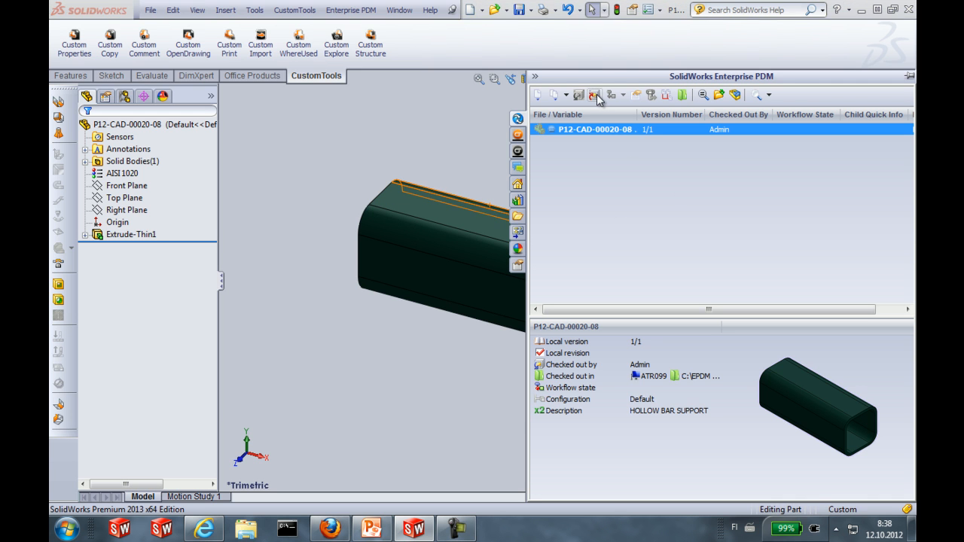
left_click(309, 399)
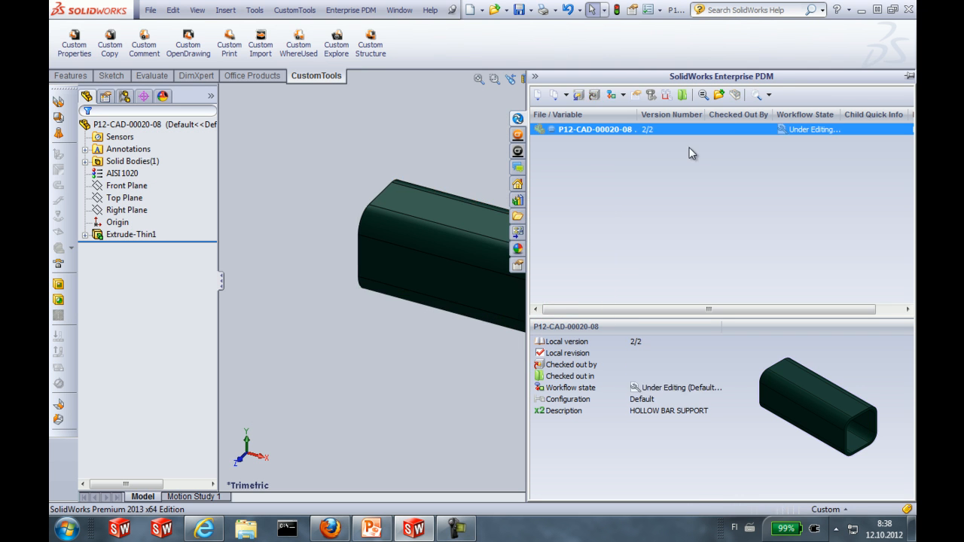
Run the Submit for Approval transition on P12-CAD-00020-08 without a comment and return to the model view.
left_click(613, 95)
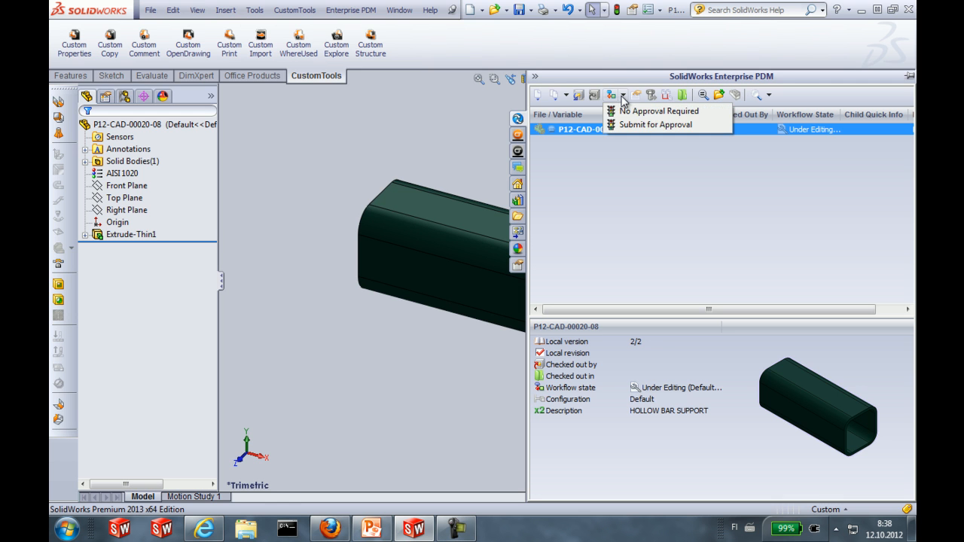
left_click(645, 125)
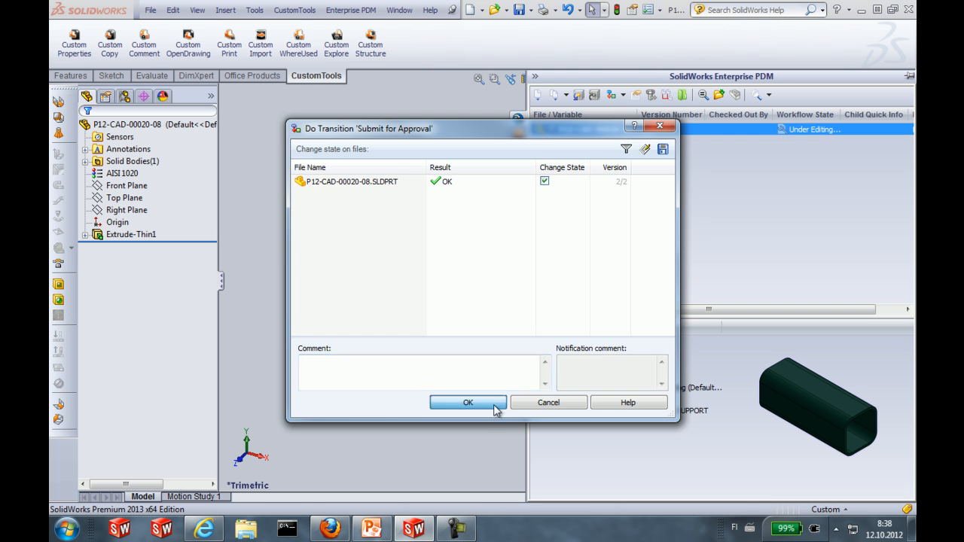
left_click(494, 407)
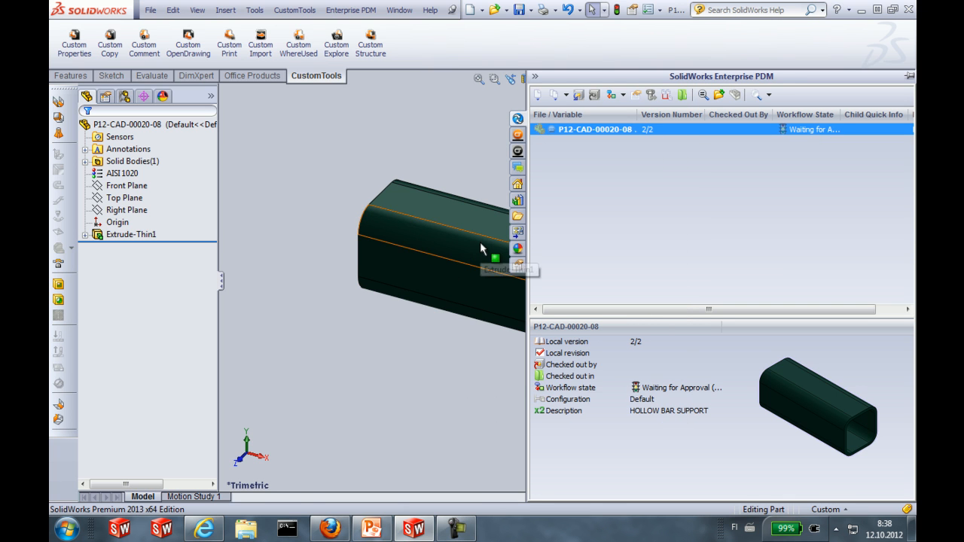
left_click(480, 282)
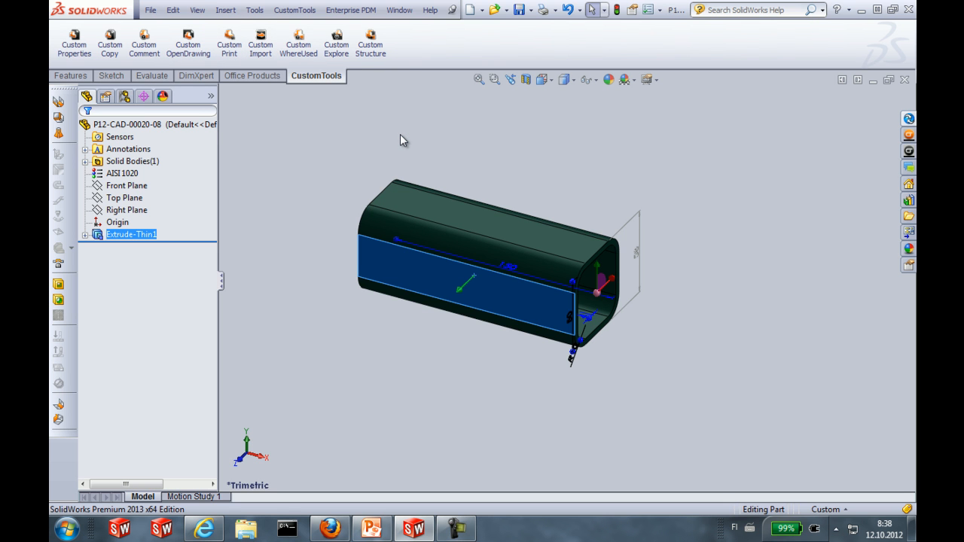
Switch to Windows Explorer, view P12-CAD-00020-08.SLDPRT's item info, and change its state to Approved with the Default configuration for export.
key("alt+Tab")
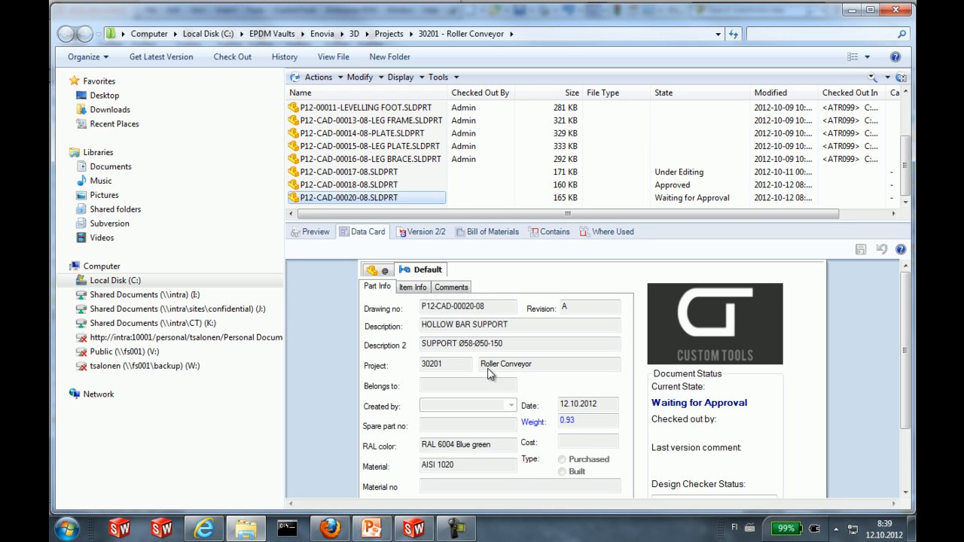
left_click(411, 288)
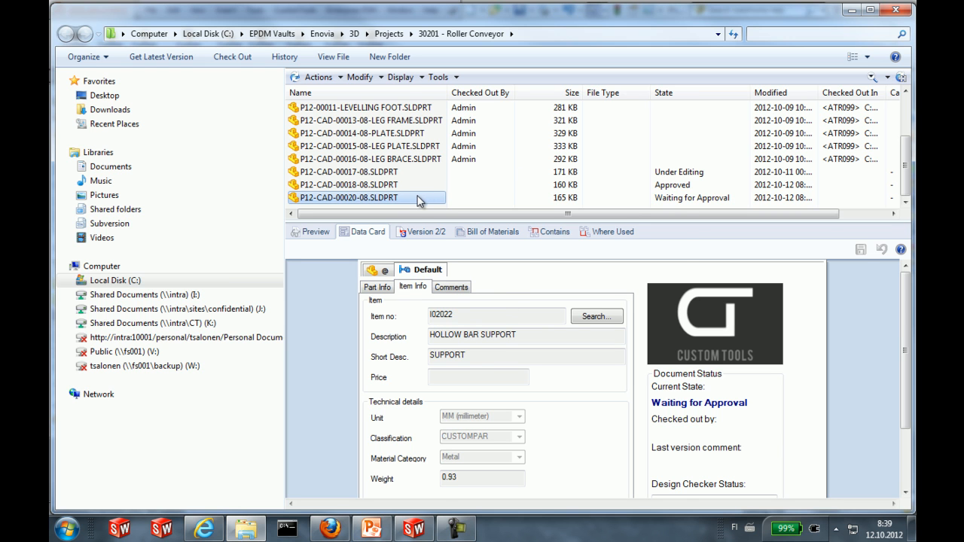
right_click(419, 199)
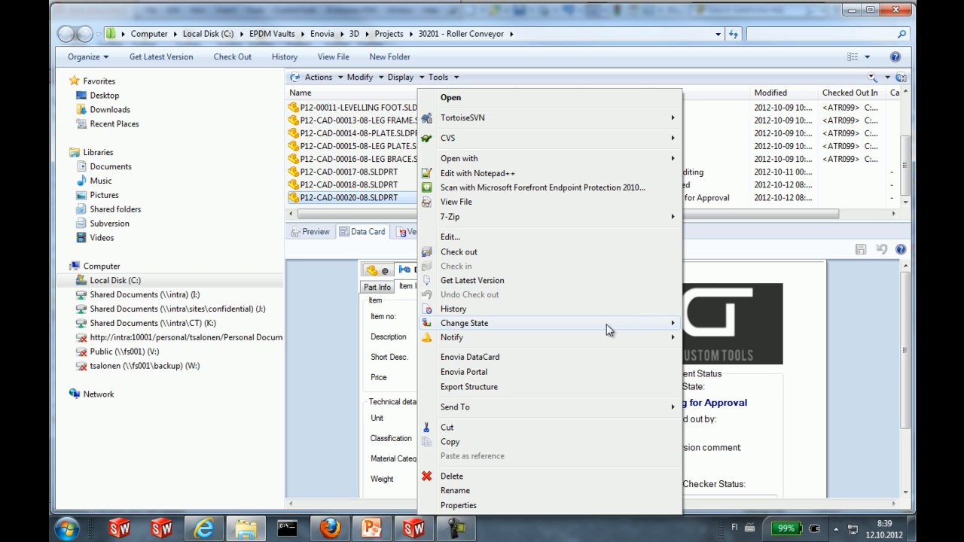
mouse_move(609, 329)
left_click(721, 337)
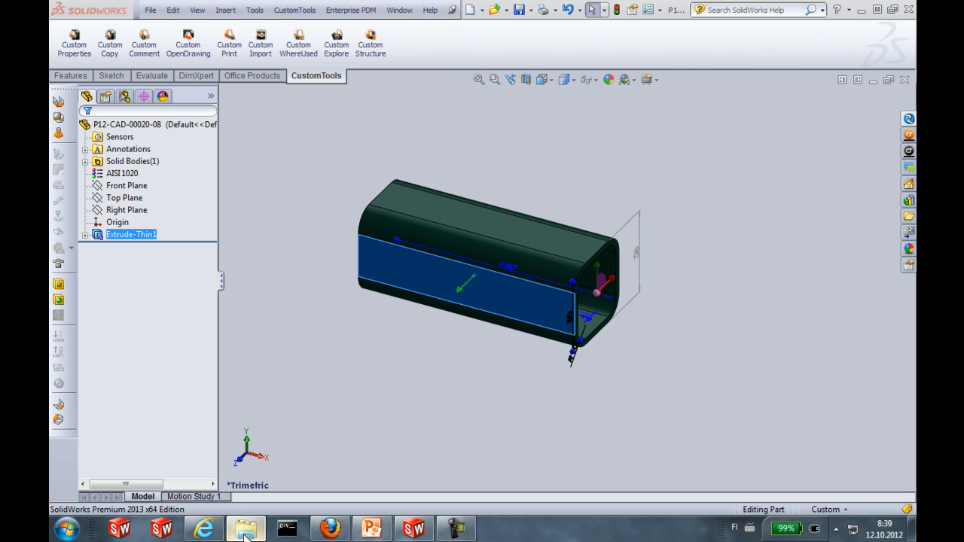
mouse_move(245, 535)
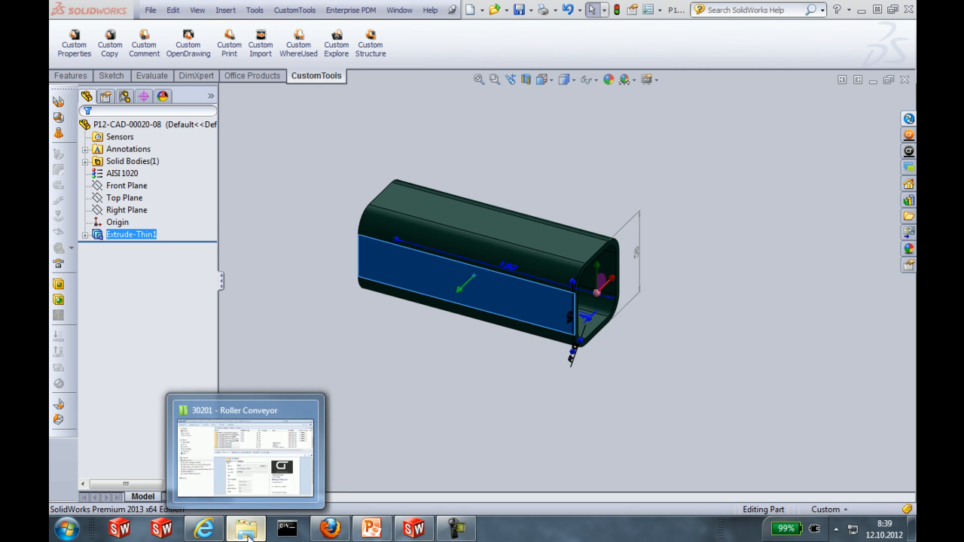
left_click(253, 411)
left_click(468, 403)
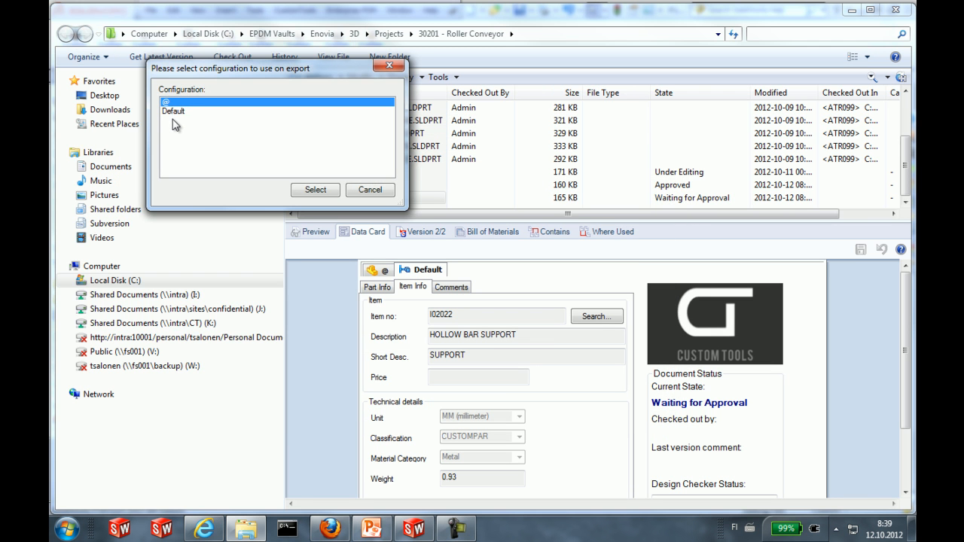
left_click(173, 113)
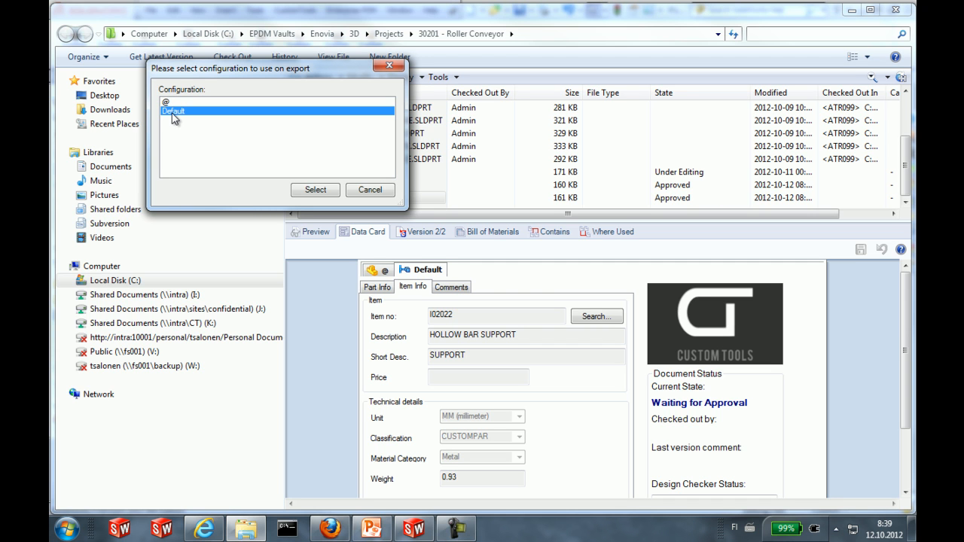
left_click(316, 190)
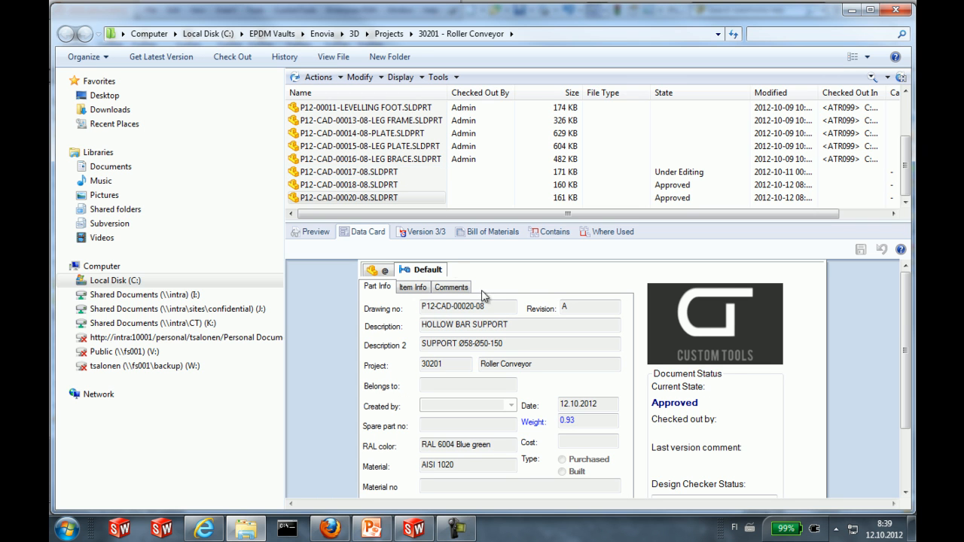
Copy the item number I02022 from the item info on the approved part's data card.
left_click(420, 291)
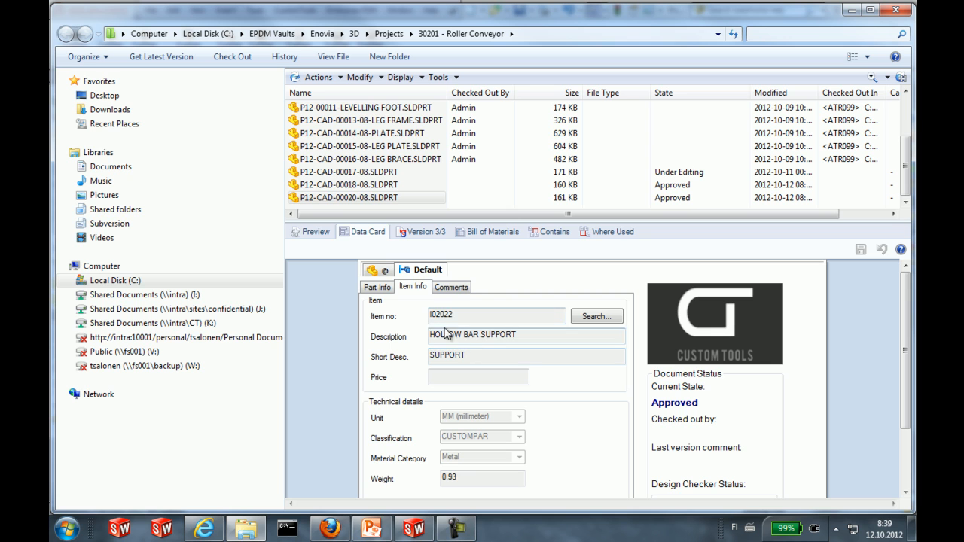
double_click(456, 316)
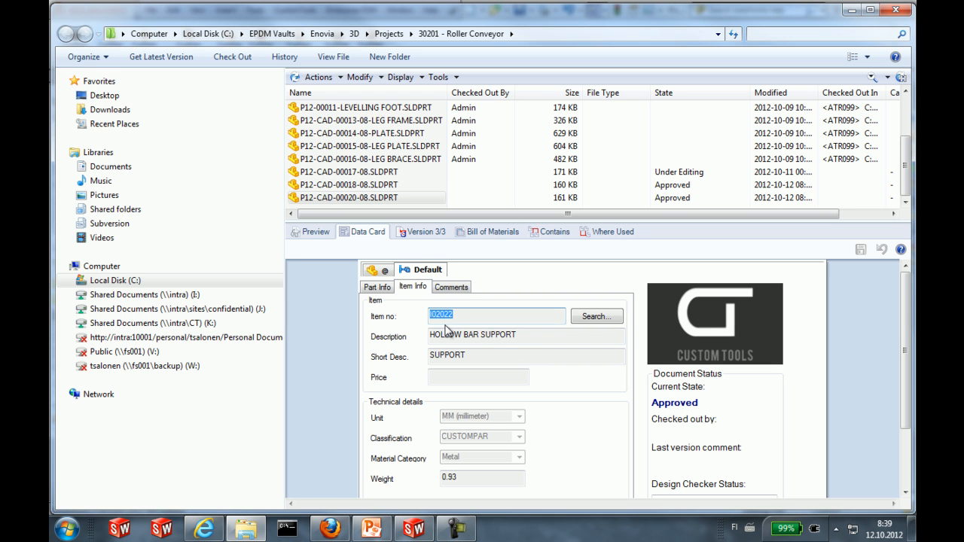
right_click(440, 318)
left_click(483, 384)
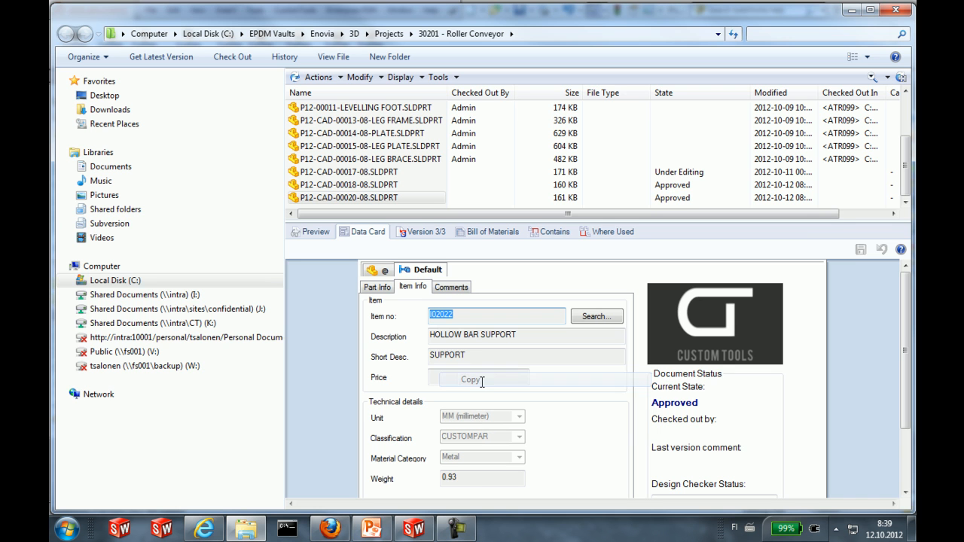
Switch to ENOVIA in Firefox and search for the copied item number I02022.
left_click(330, 528)
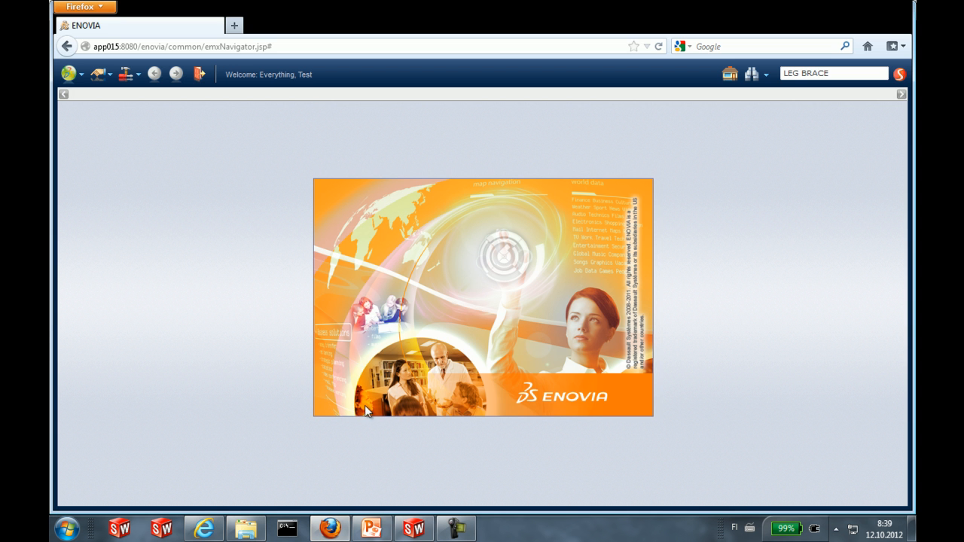
left_click(850, 74)
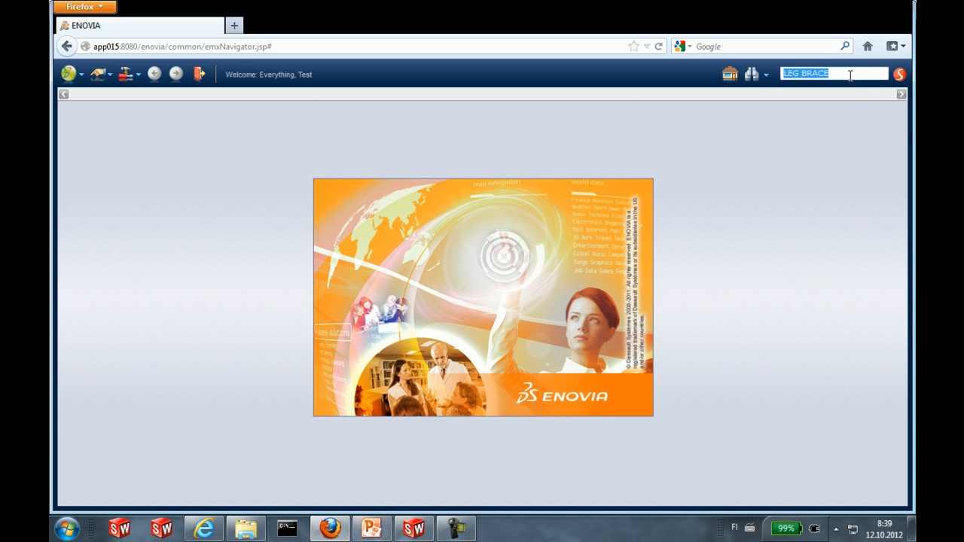
key("ctrl+v")
left_click(900, 74)
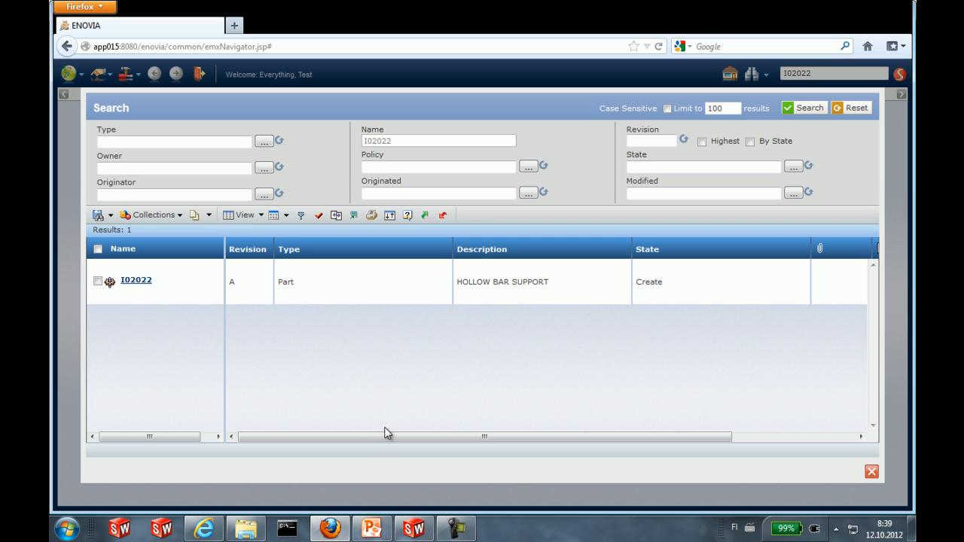
Open item I02022's properties in ENOVIA, and switch to SolidWorks to view the part's ENOVIA data card.
left_click(142, 284)
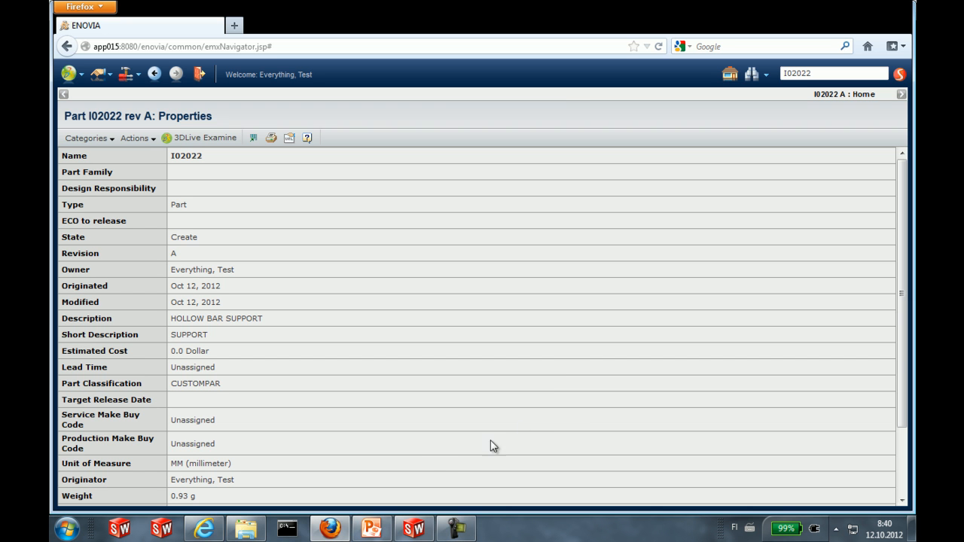
left_click(412, 529)
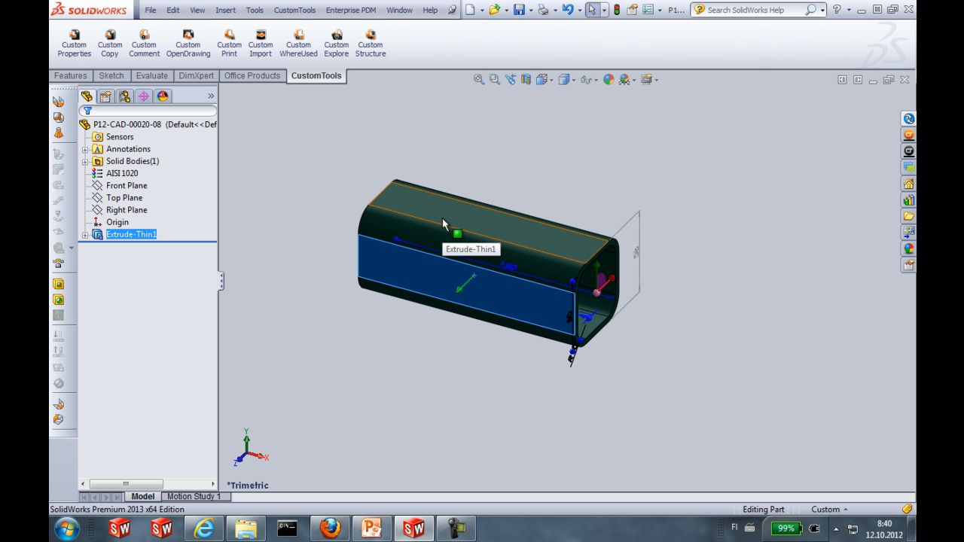
right_click(429, 270)
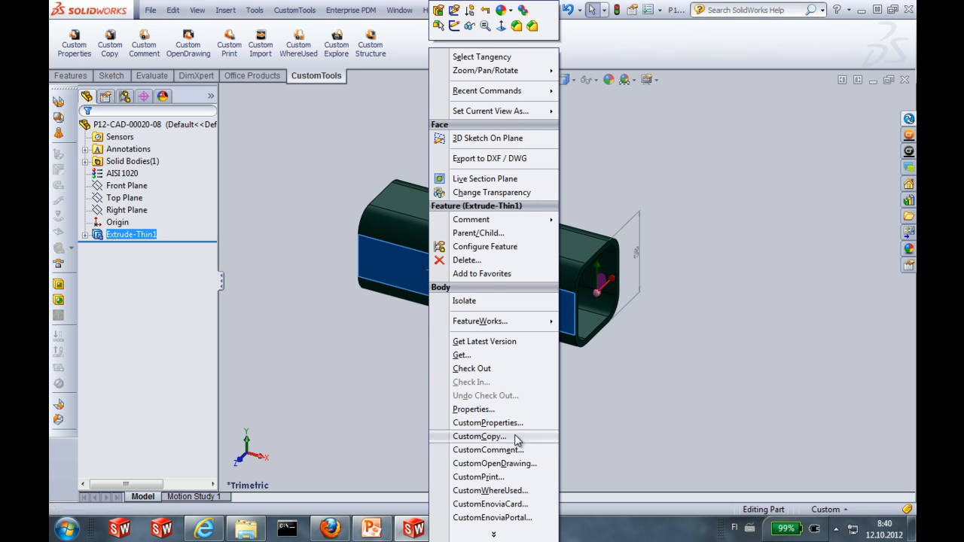
left_click(523, 507)
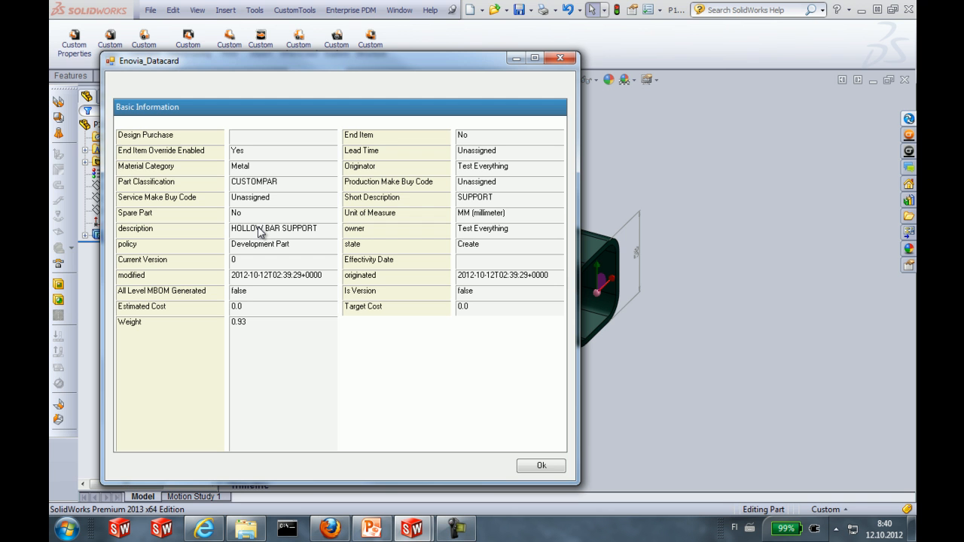
left_click_drag(275, 67, 345, 54)
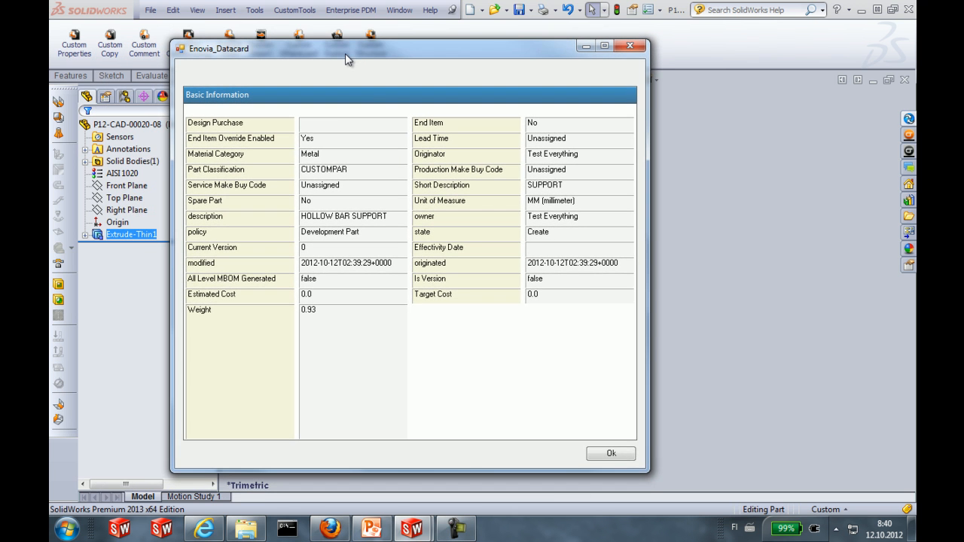
left_click(614, 455)
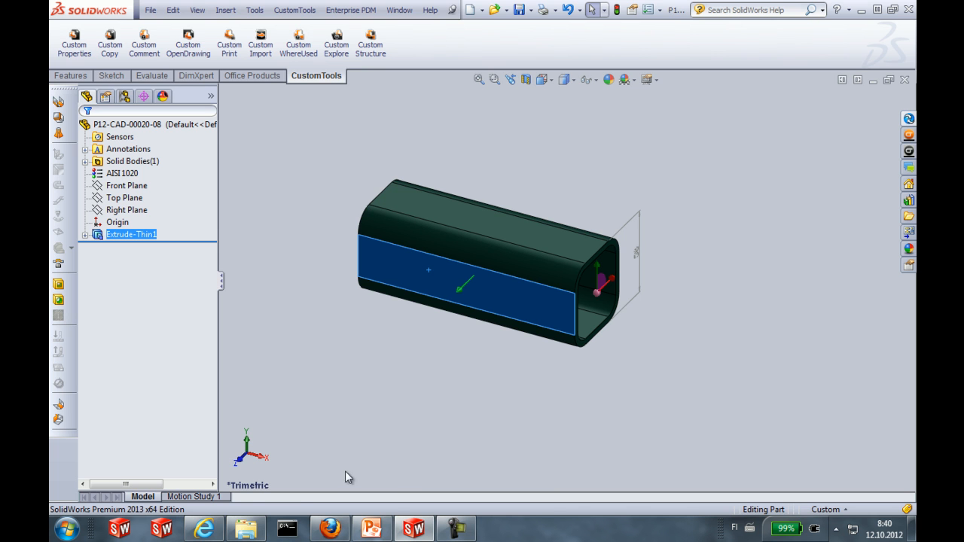
Switch to ENOVIA in Firefox and open item I02022's bill of materials in BOM PowerView for editing.
left_click(329, 529)
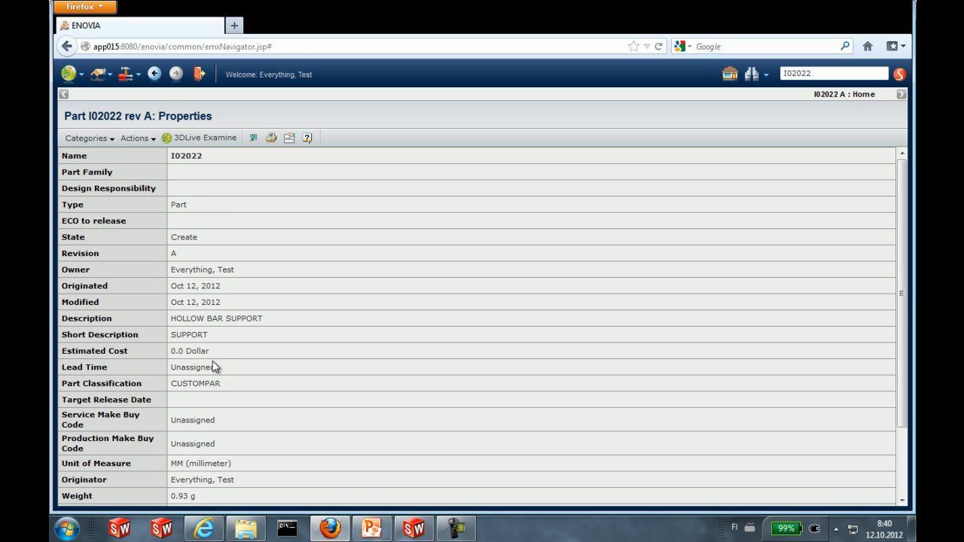
left_click(113, 143)
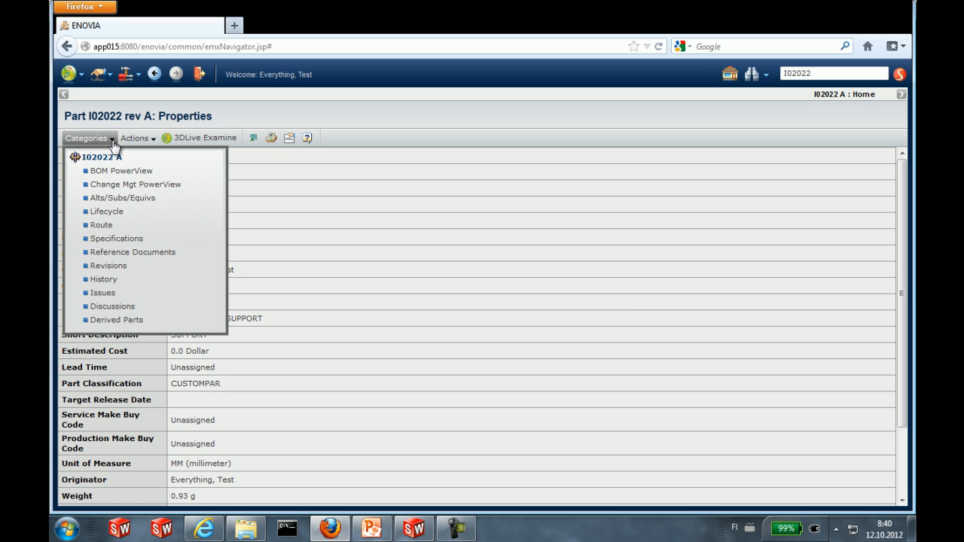
left_click(132, 172)
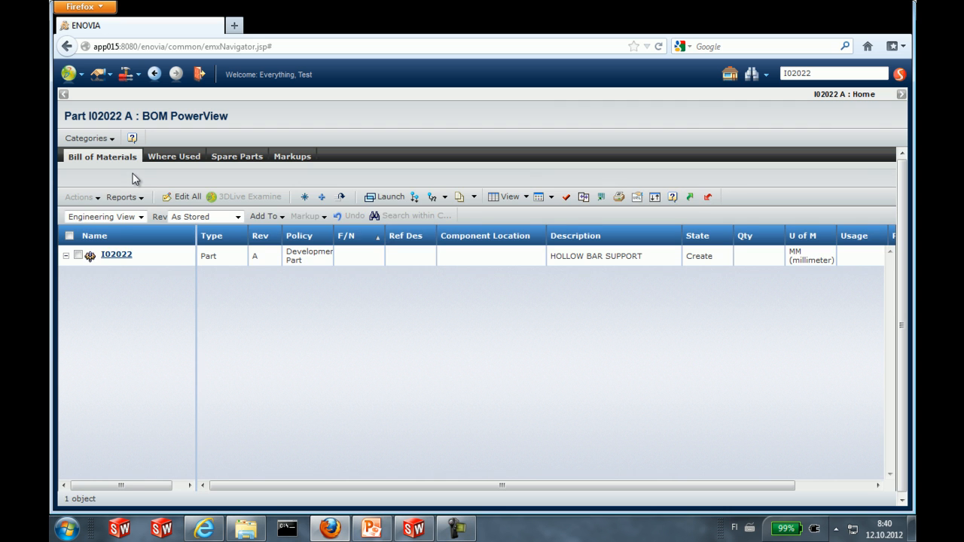
left_click(182, 199)
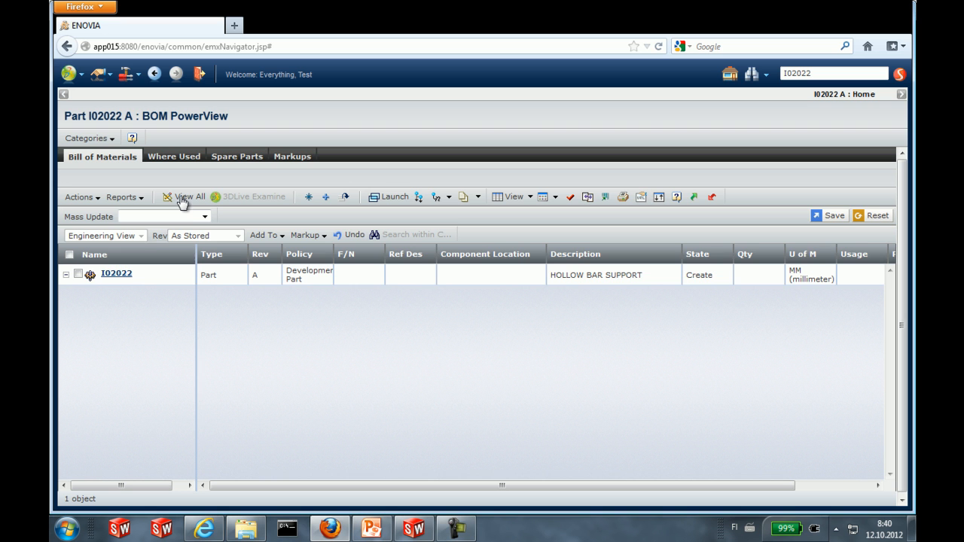
Add the existing engineering part TS33543 (PAINT RAL6004 Blue Green) under I02022, searching for it by the name TS*.
left_click(78, 275)
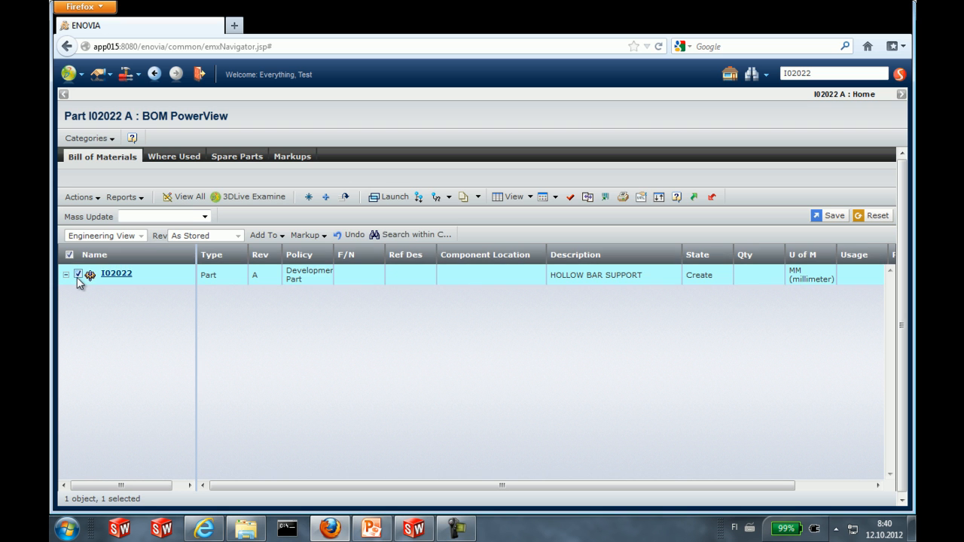
left_click(95, 197)
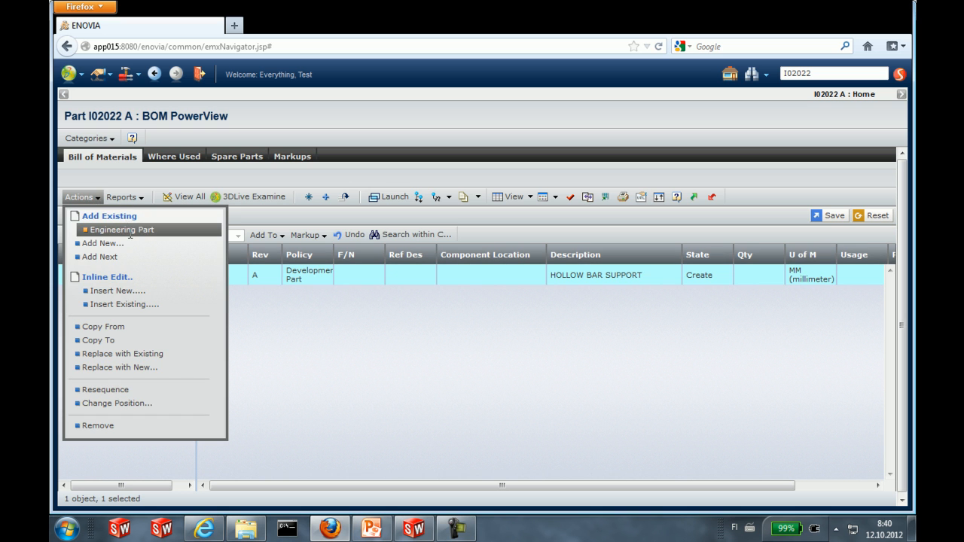
left_click(122, 230)
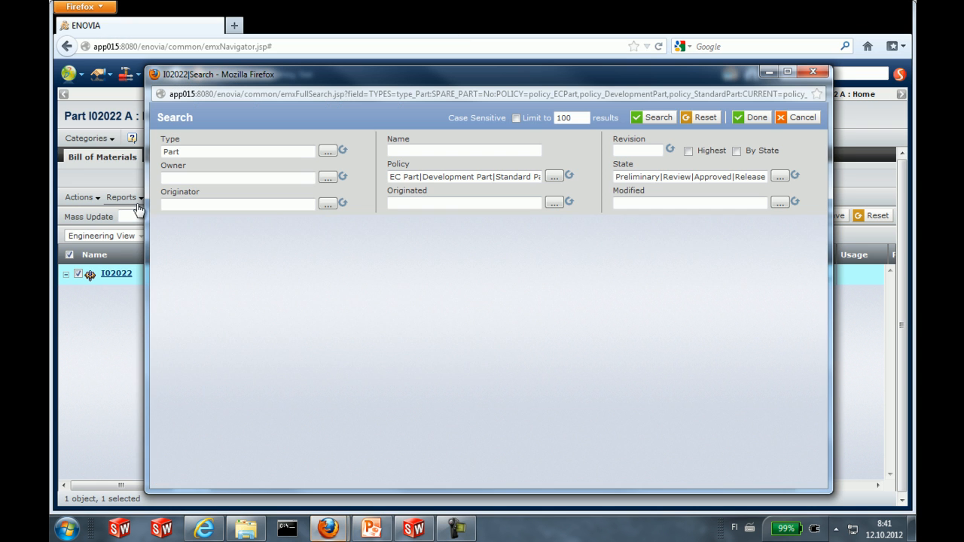
left_click(414, 151)
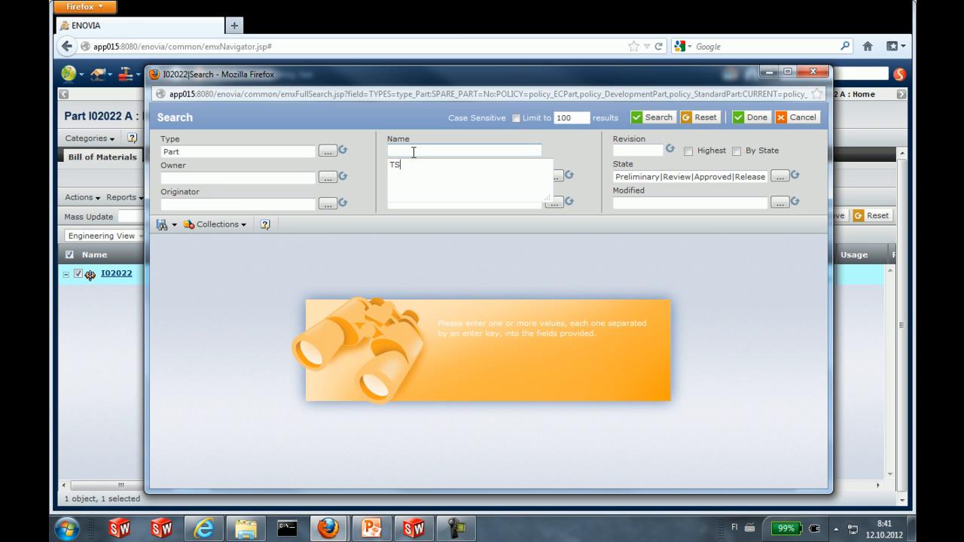
left_click(577, 140)
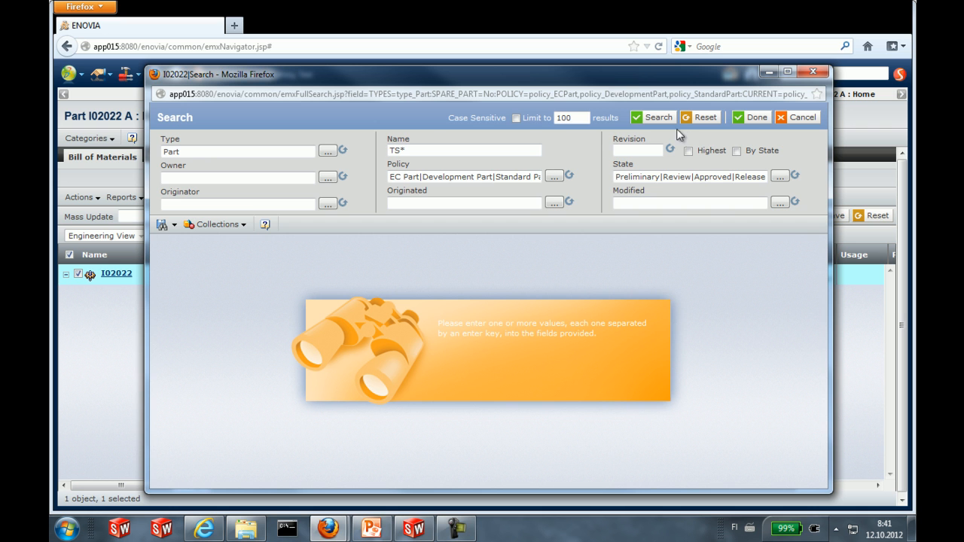
left_click(665, 122)
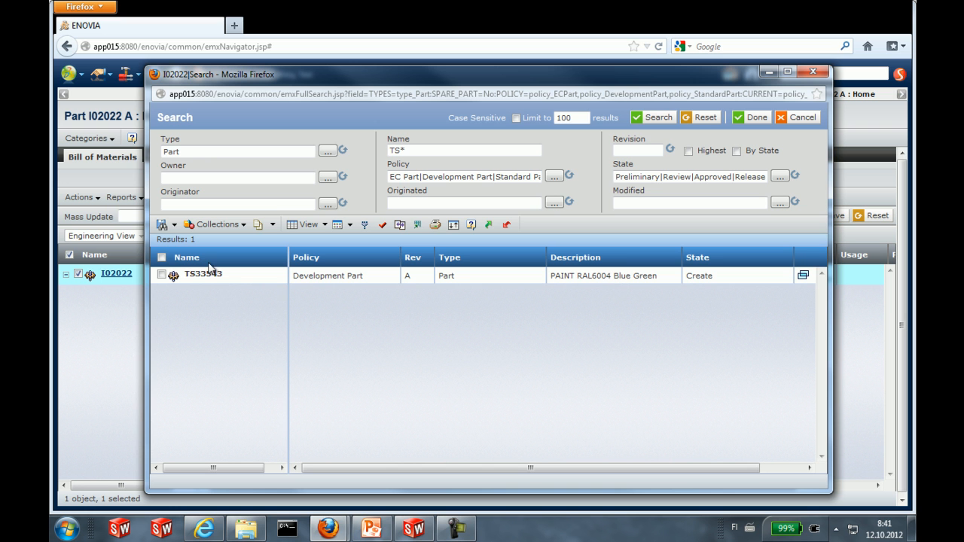
left_click(162, 275)
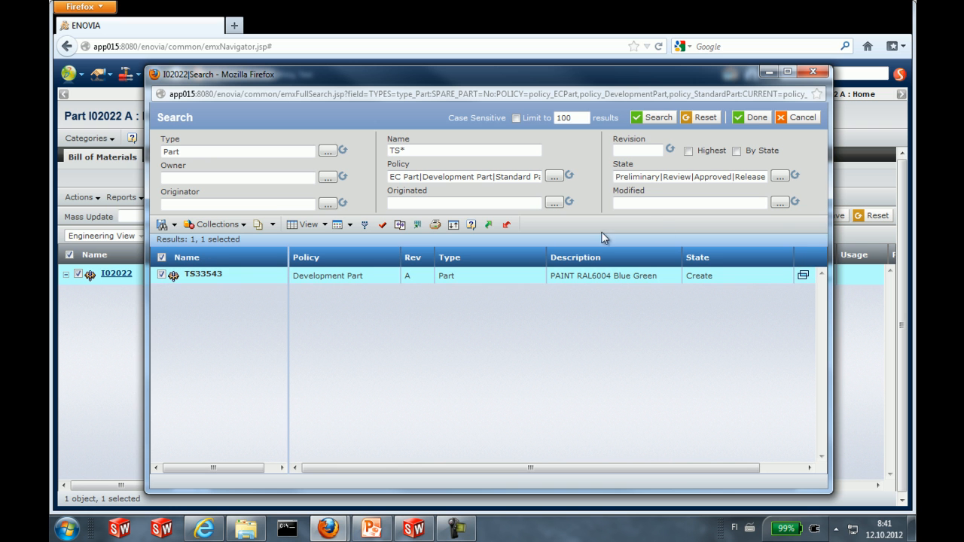
left_click(751, 119)
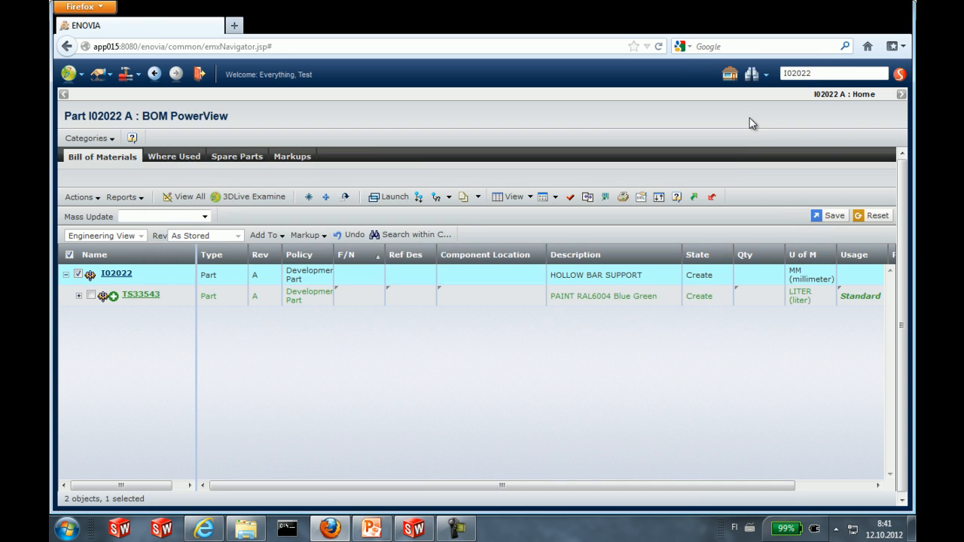
Set the paint row's quantity to 0.2 and its F/N to 1, and save the bill of materials.
left_click(759, 306)
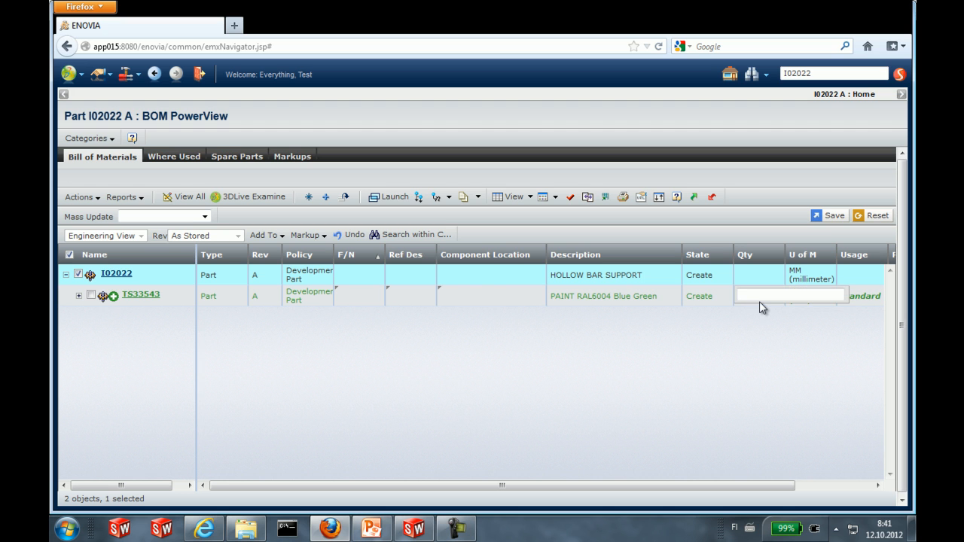
type("0.2")
left_click(367, 295)
type("1")
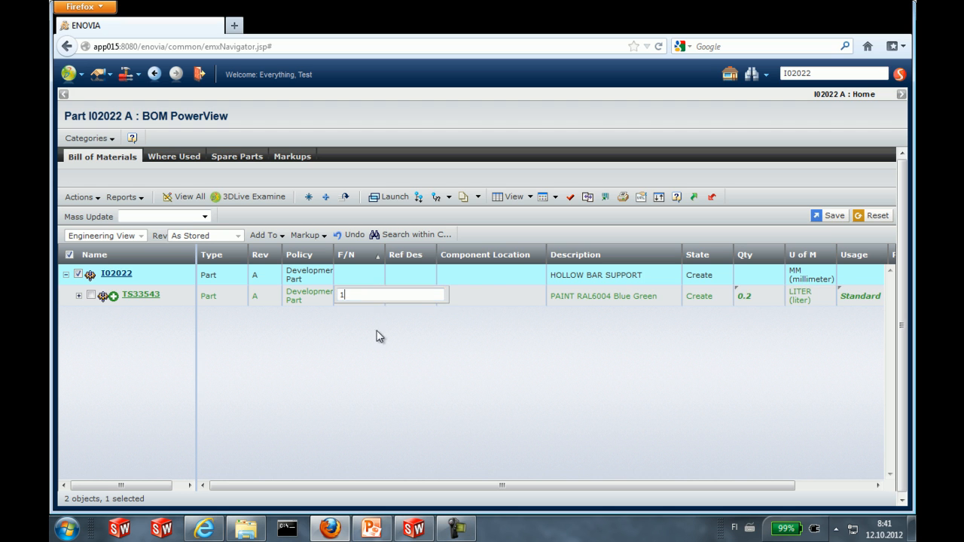
left_click(379, 327)
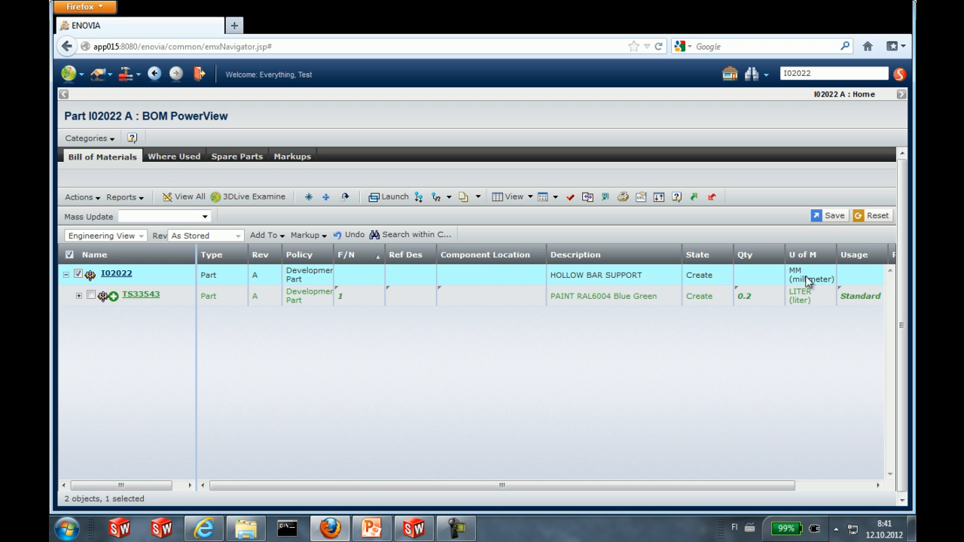
left_click(832, 218)
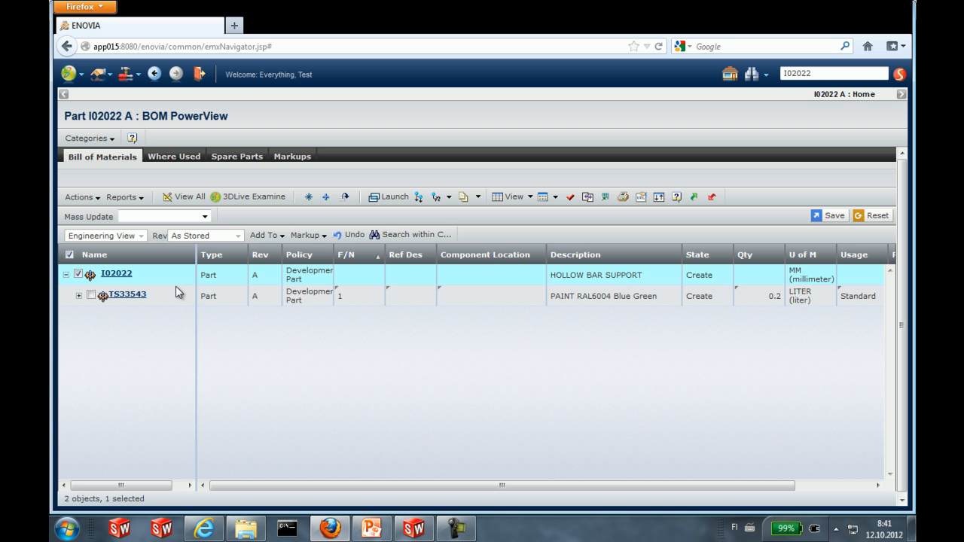
Switch to SolidWorks and check the part's BOM in the Enovia Portal, widening the Description column to read it in full.
left_click(423, 529)
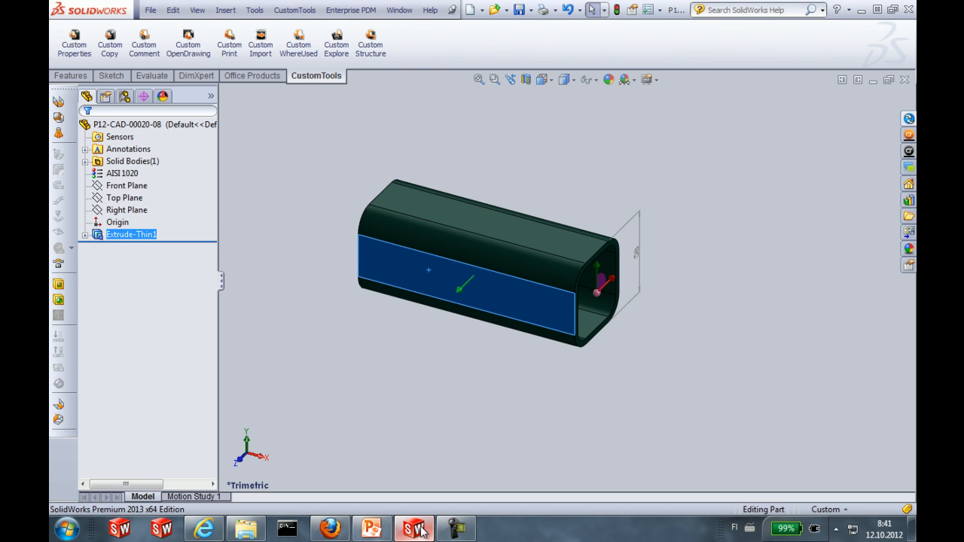
right_click(395, 264)
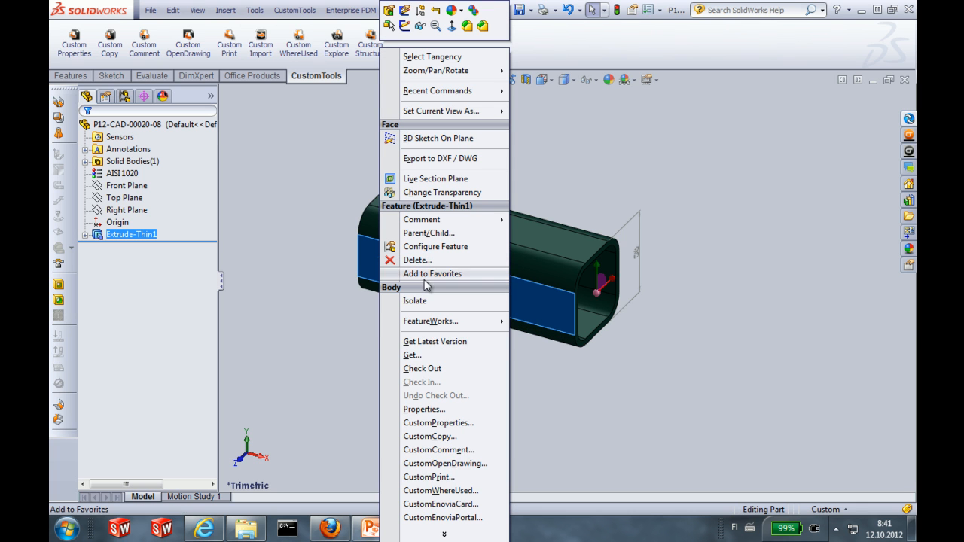
left_click(467, 518)
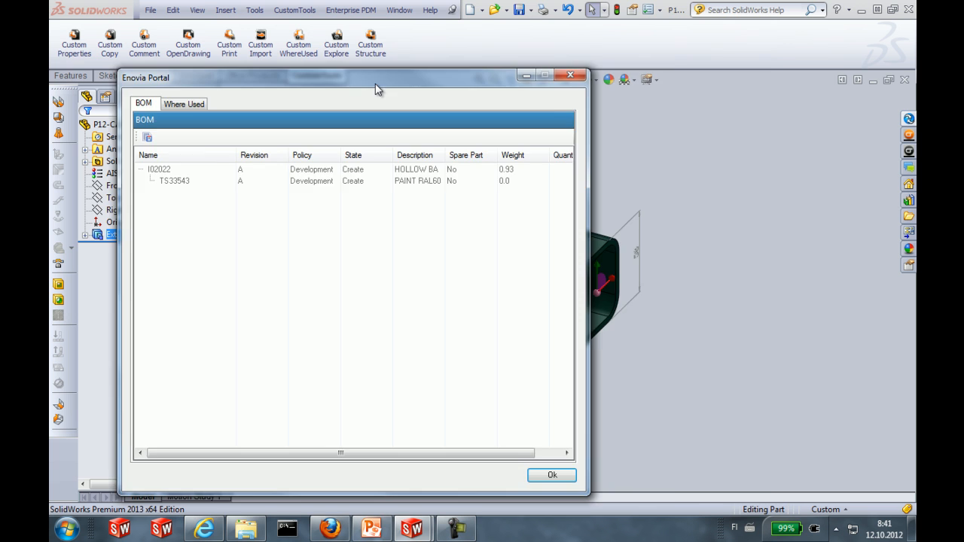
left_click_drag(377, 89, 566, 72)
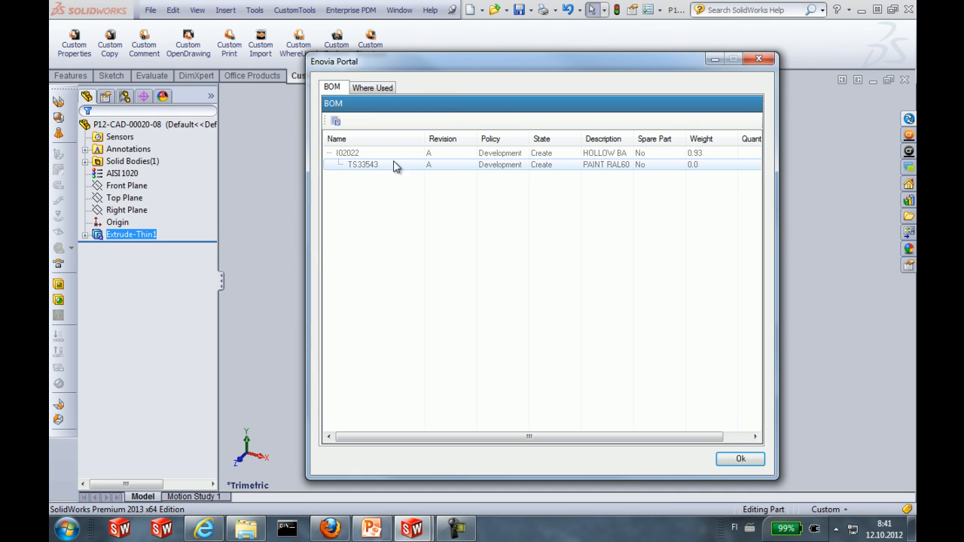
left_click_drag(634, 138, 686, 135)
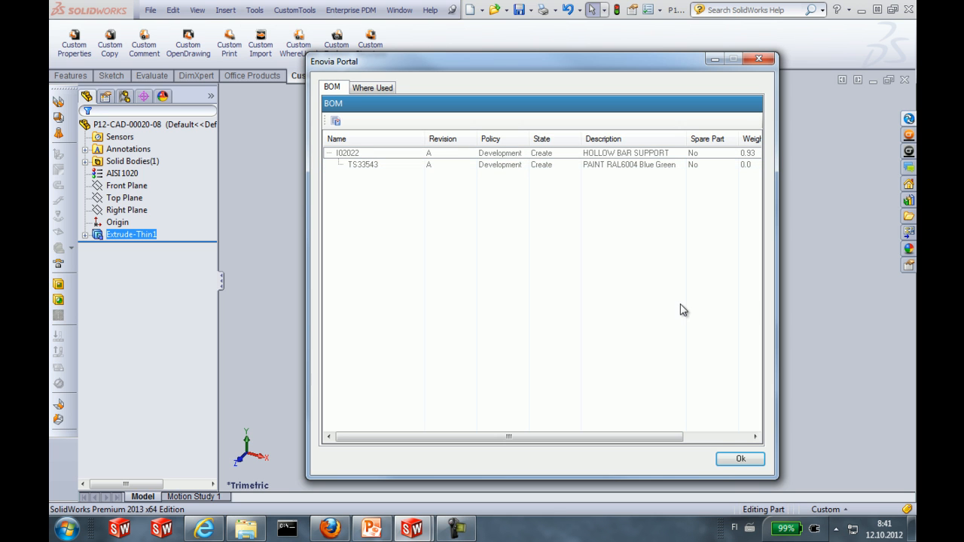
left_click(741, 459)
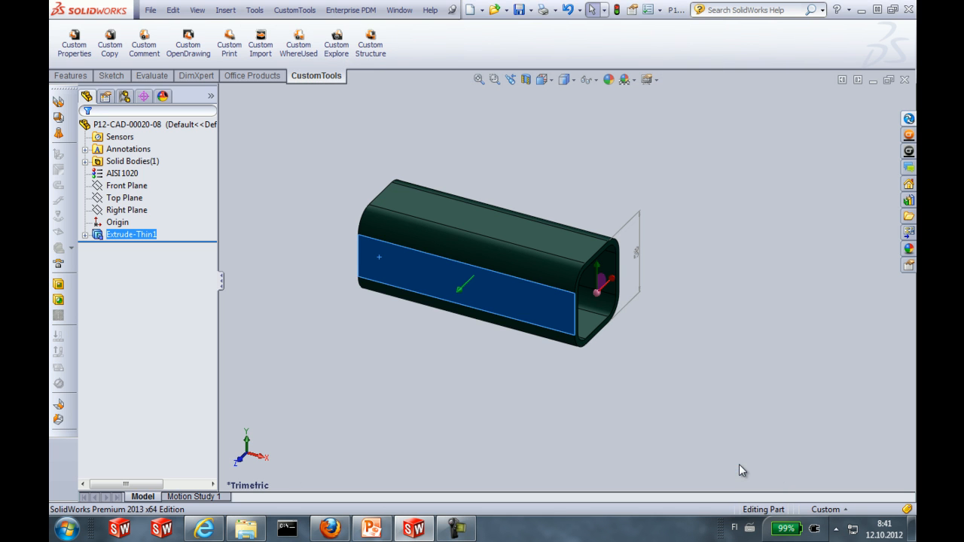
Make a new assembly from the hollow bar support part and place P12-CAD-00020-08 as its first component.
left_click(575, 168)
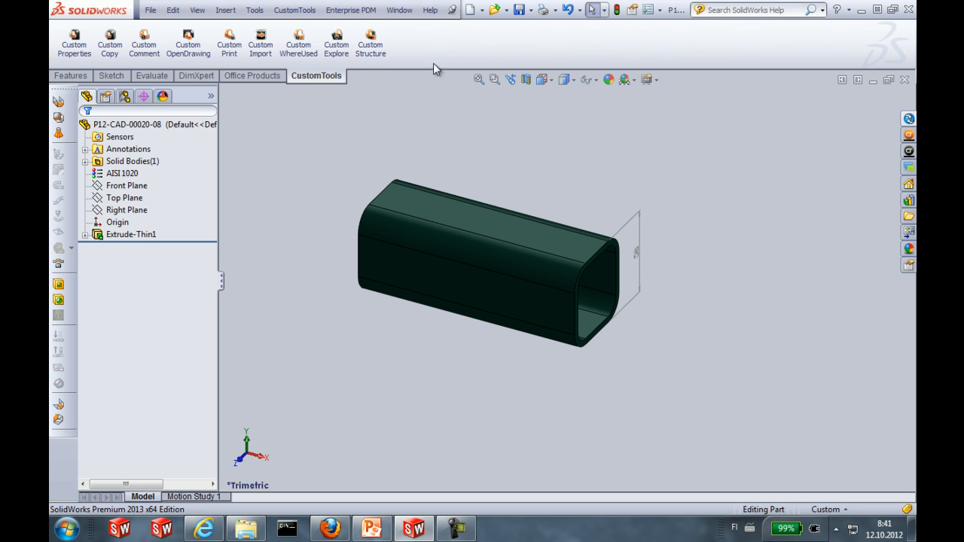
left_click(483, 10)
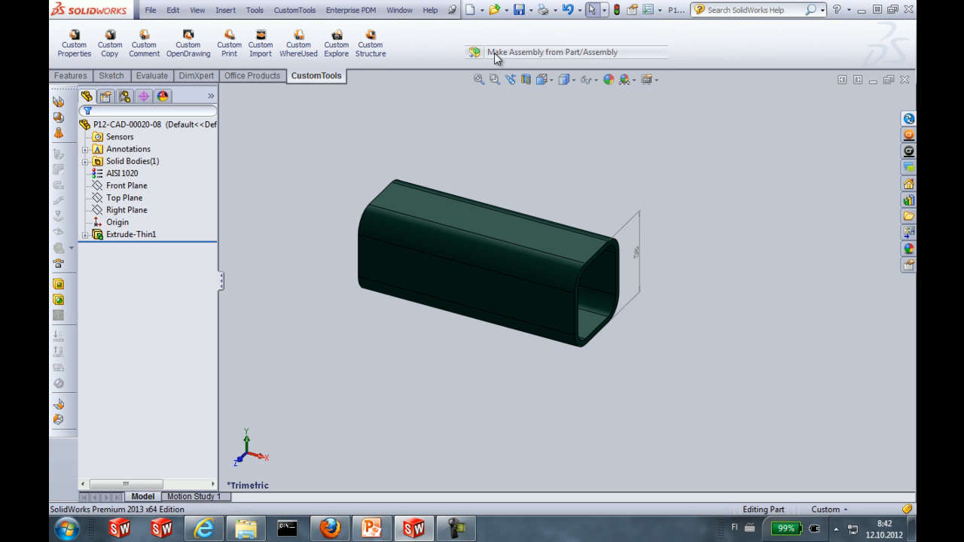
left_click(494, 53)
left_click(529, 362)
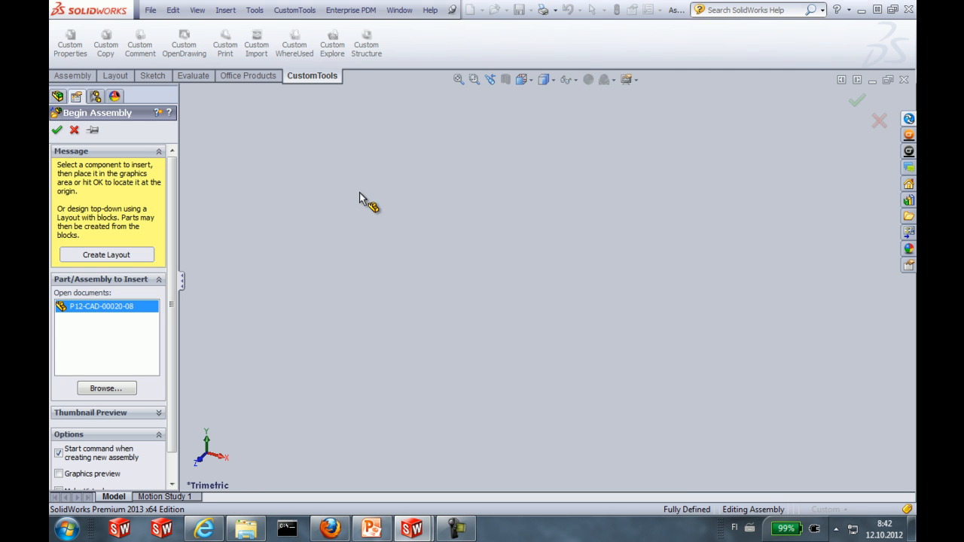
left_click(366, 270)
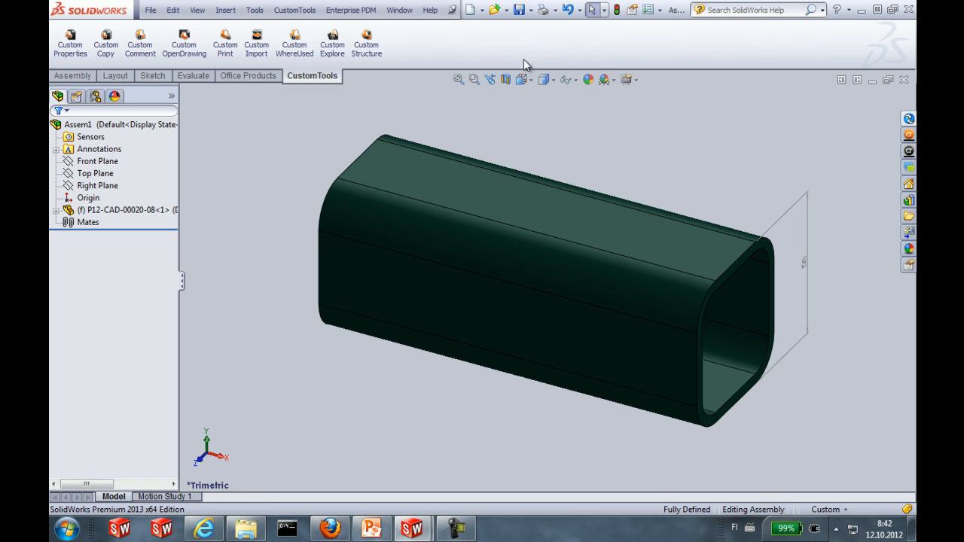
Start saving the new assembly and assign it the next Enovia item number, I02023, from the Items sequence.
left_click(520, 9)
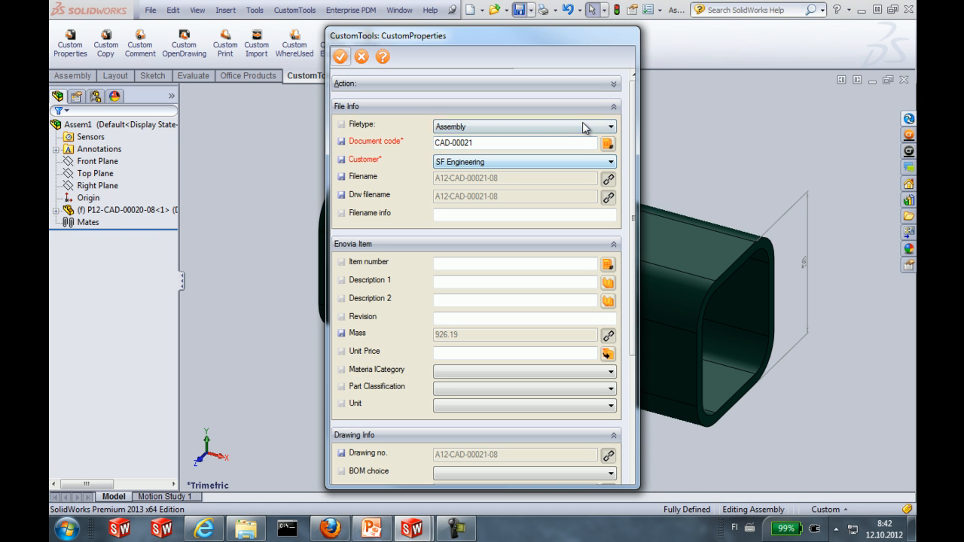
left_click(615, 84)
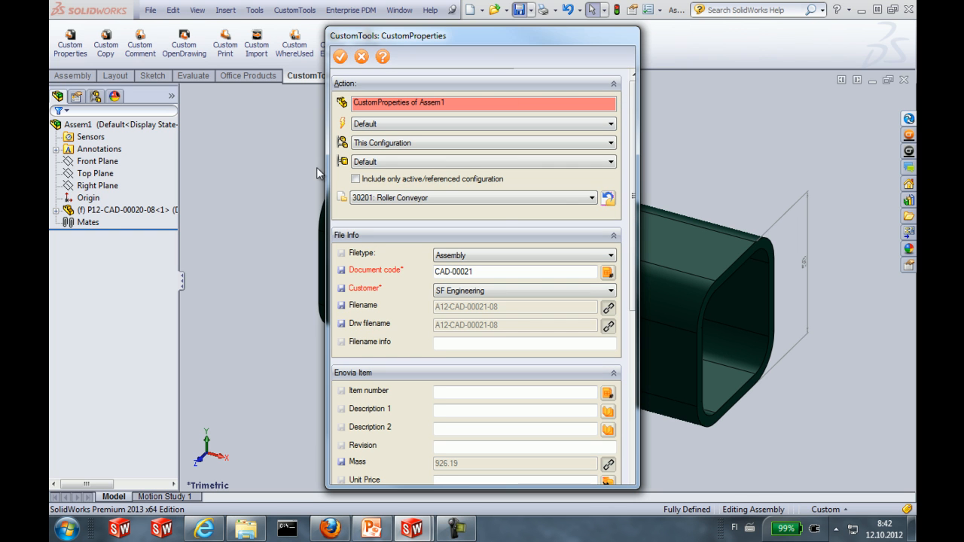
left_click(615, 84)
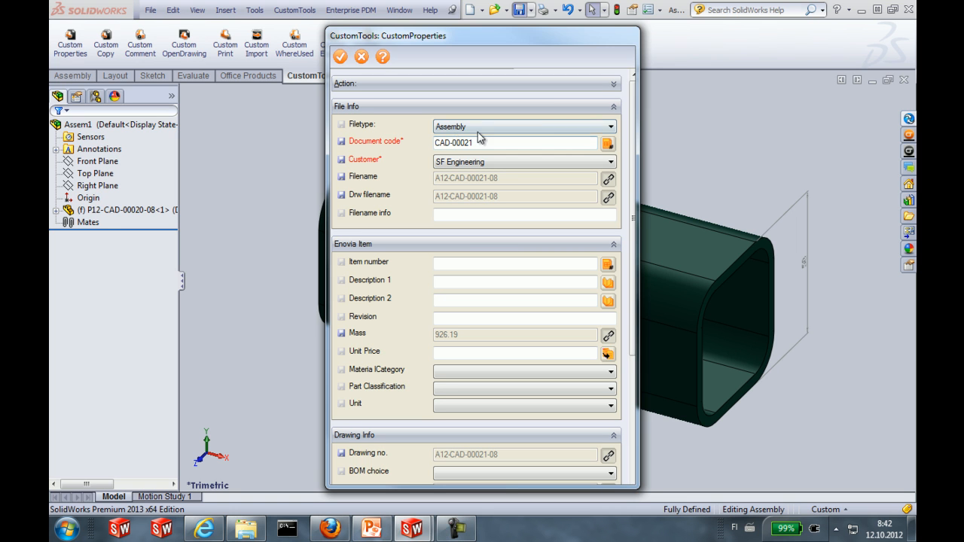
left_click(608, 264)
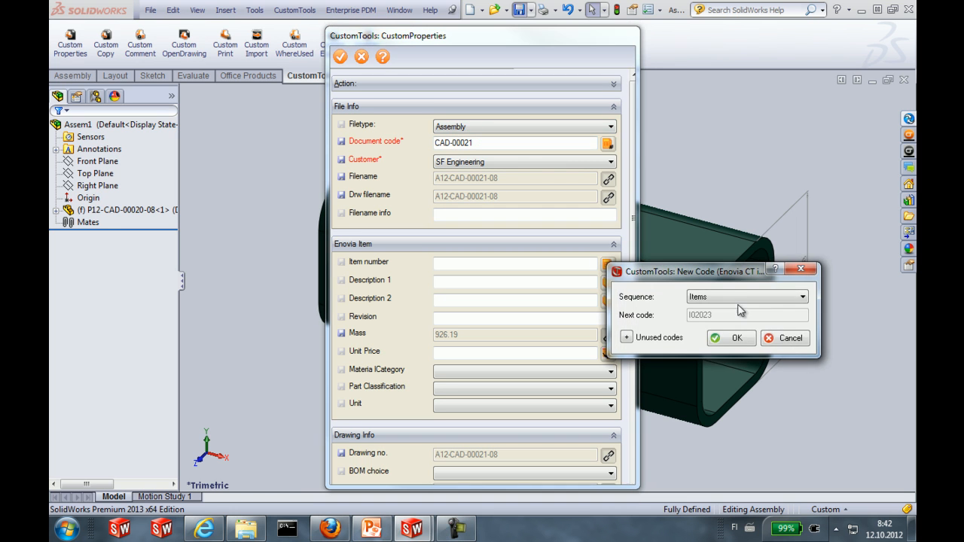
left_click(731, 339)
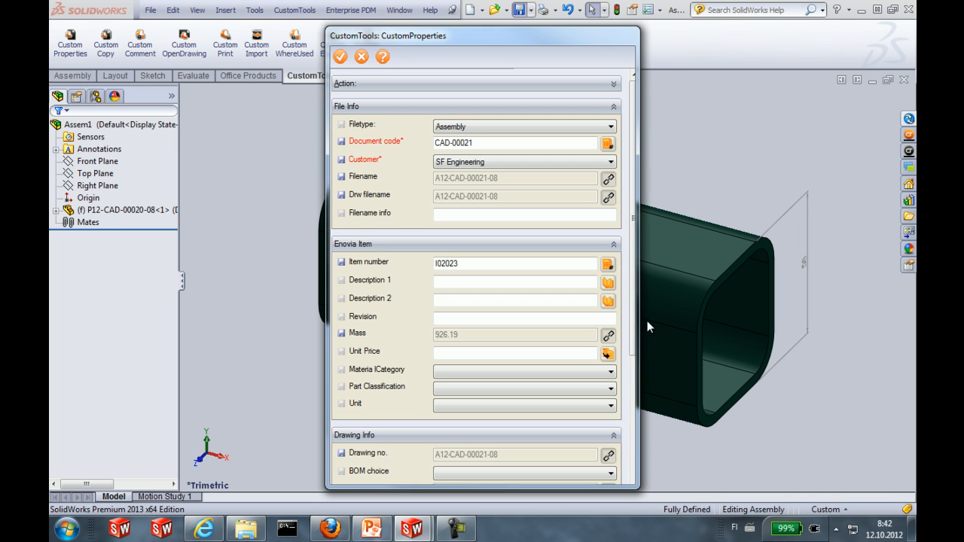
Set the assembly's Description 1 to SUPPORT BAR ASSEMBLY and Description 2 to ASSEMBLY from the suggested entries.
left_click_drag(637, 298, 635, 325)
left_click(479, 233)
type("SUP")
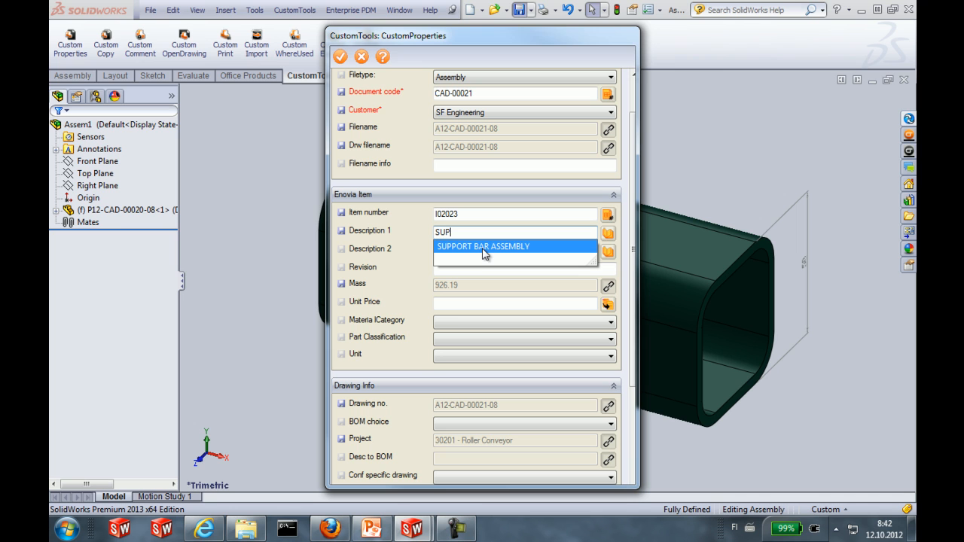
left_click(484, 247)
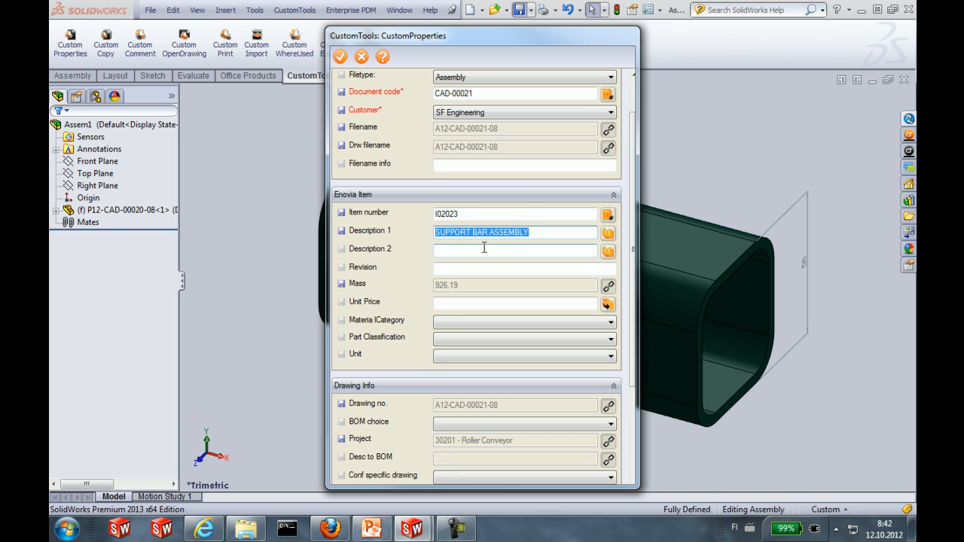
left_click(485, 248)
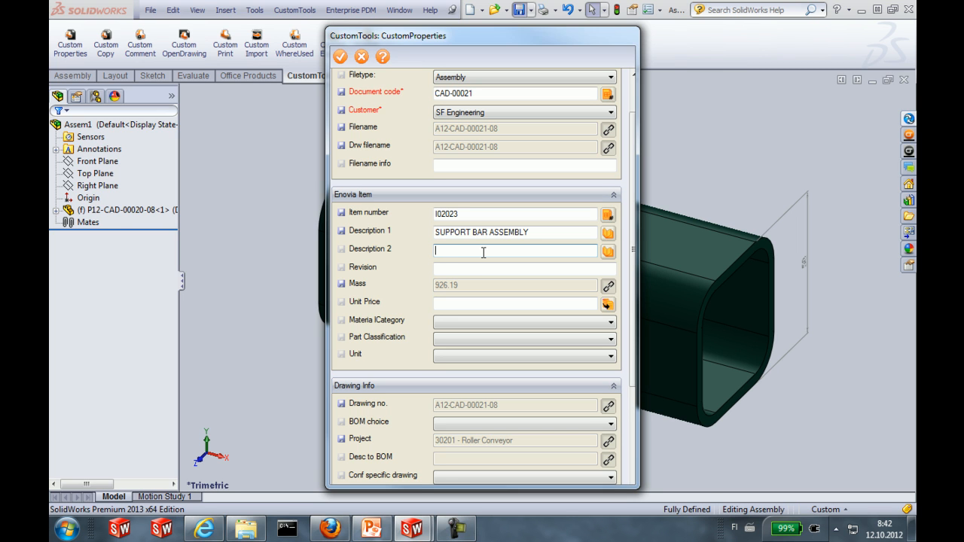
type("A")
key("Down")
key("Escape")
type("S")
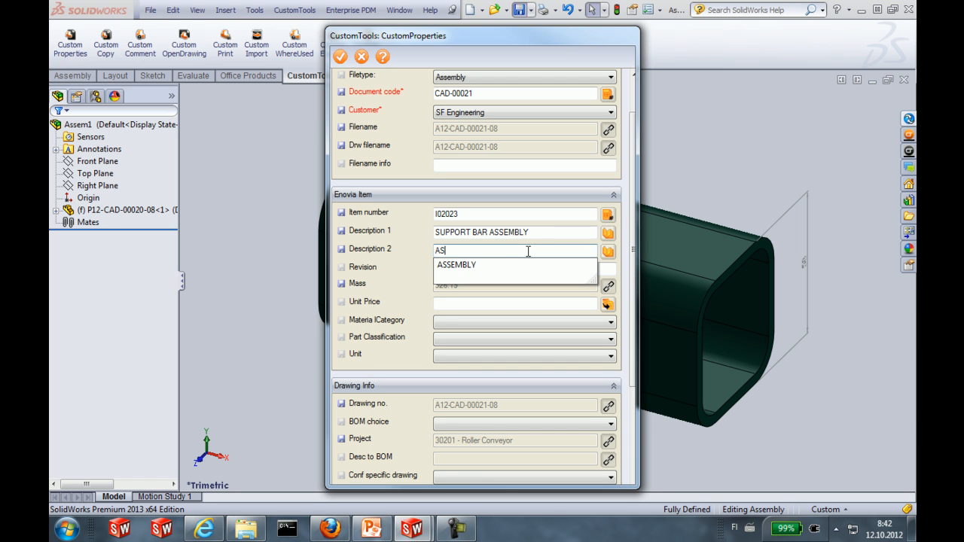
left_click(498, 265)
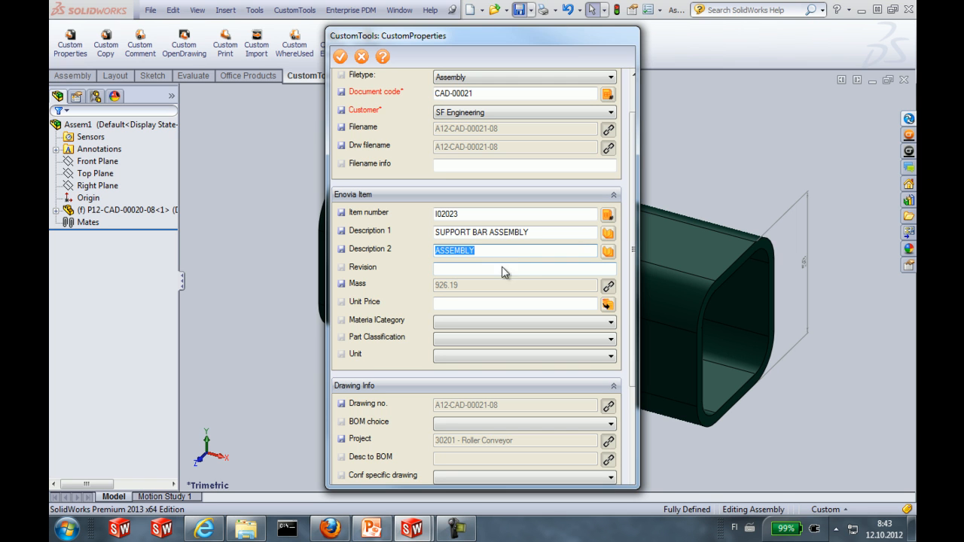
Set the material category to Metal, part classification to STANDARDASS and unit to EA (each), and accept the properties to save the assembly.
scroll(631, 300, "down", 3)
left_click(602, 243)
left_click(526, 265)
left_click(530, 261)
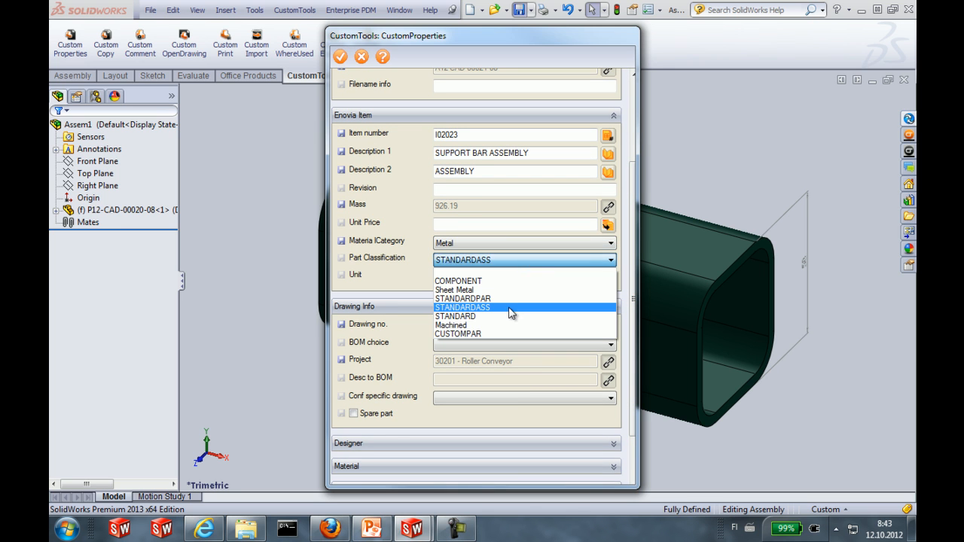
left_click(508, 307)
left_click(539, 284)
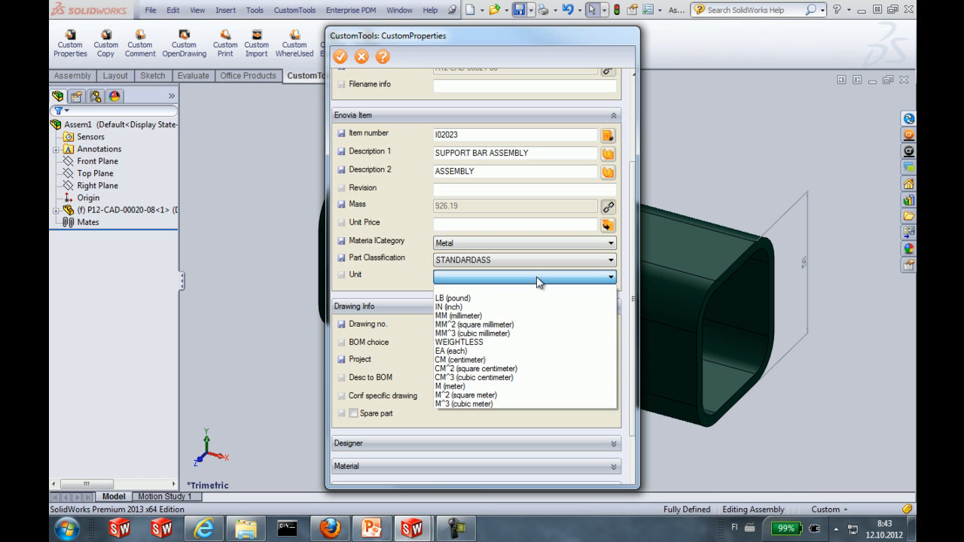
left_click(498, 351)
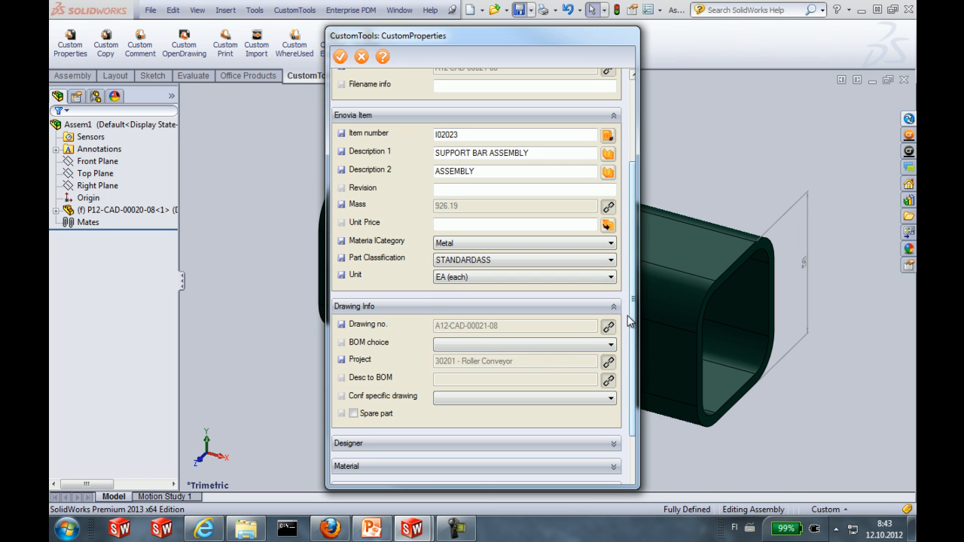
left_click_drag(635, 321, 636, 215)
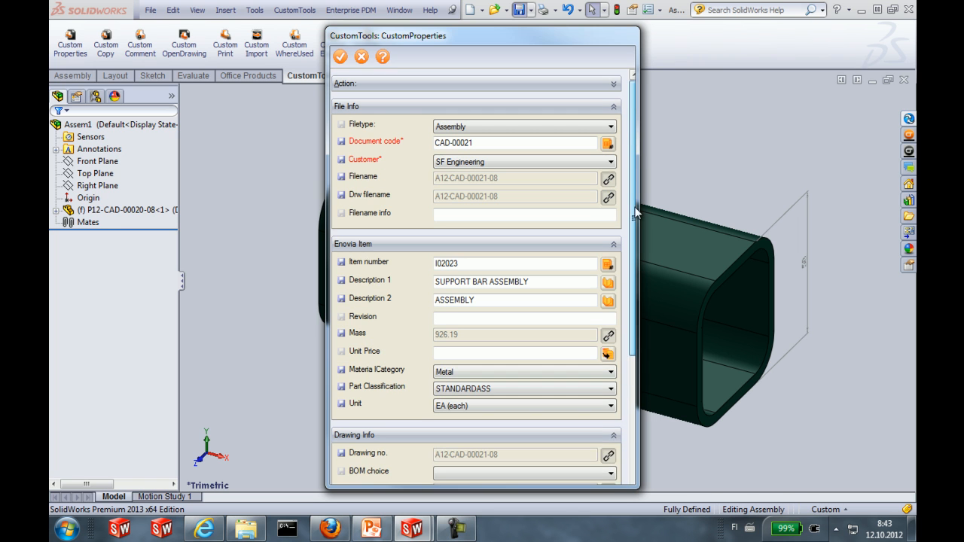
left_click(340, 57)
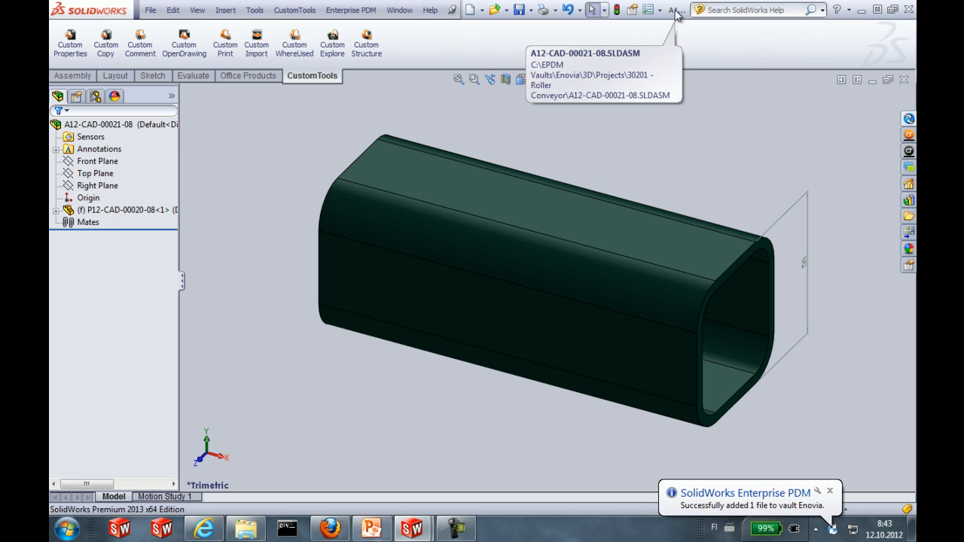
Refresh the Enterprise PDM file list, widen its file name column, and check assembly A12-CAD-00021-08 in to the vault.
left_click(909, 121)
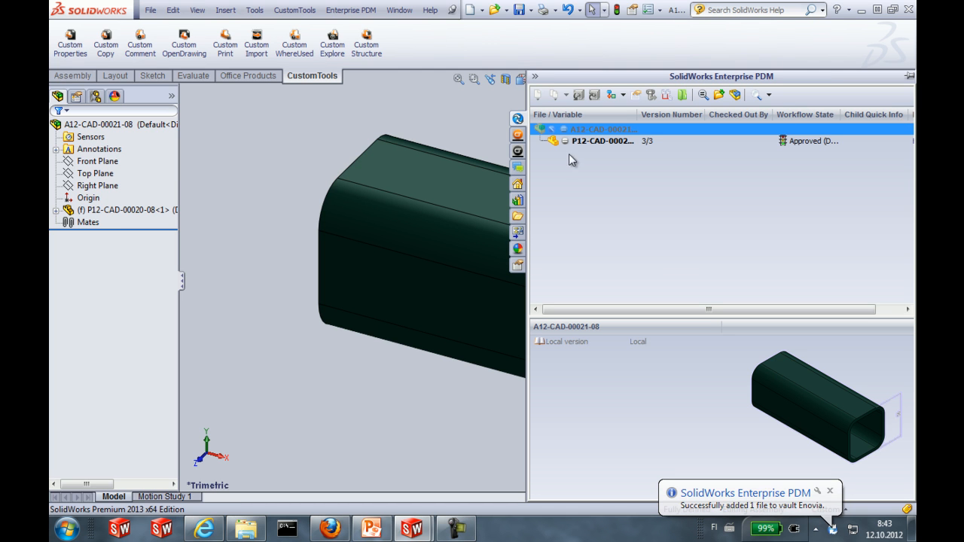
right_click(577, 131)
left_click(612, 157)
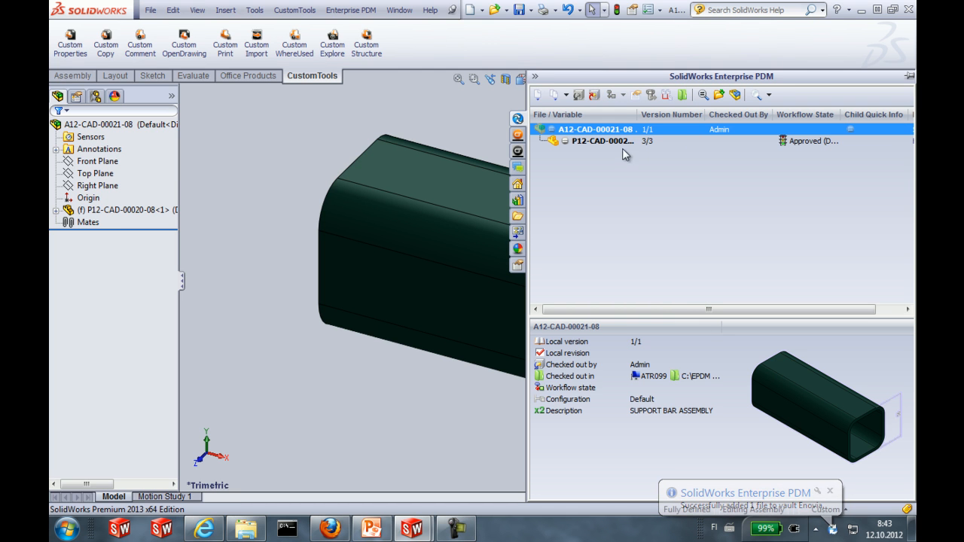
left_click_drag(639, 115, 705, 116)
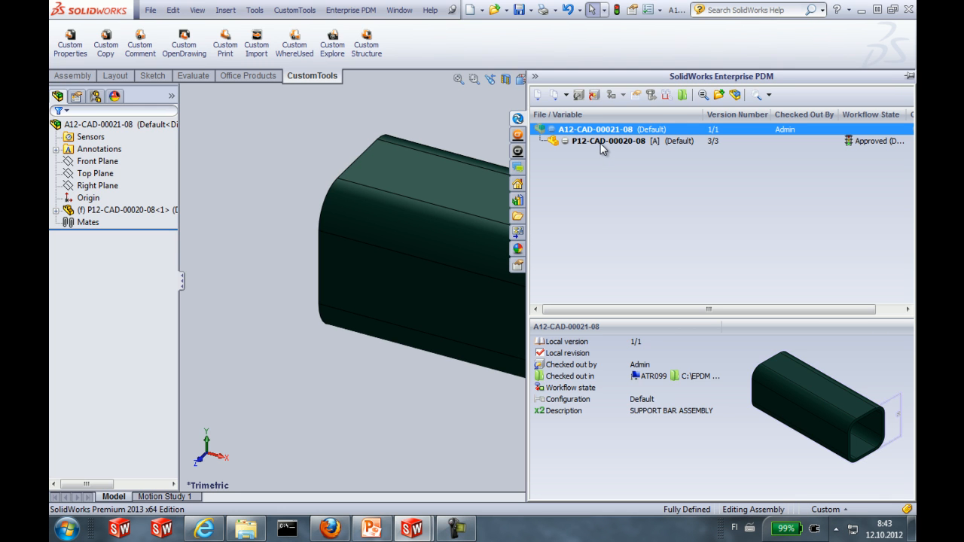
left_click(594, 96)
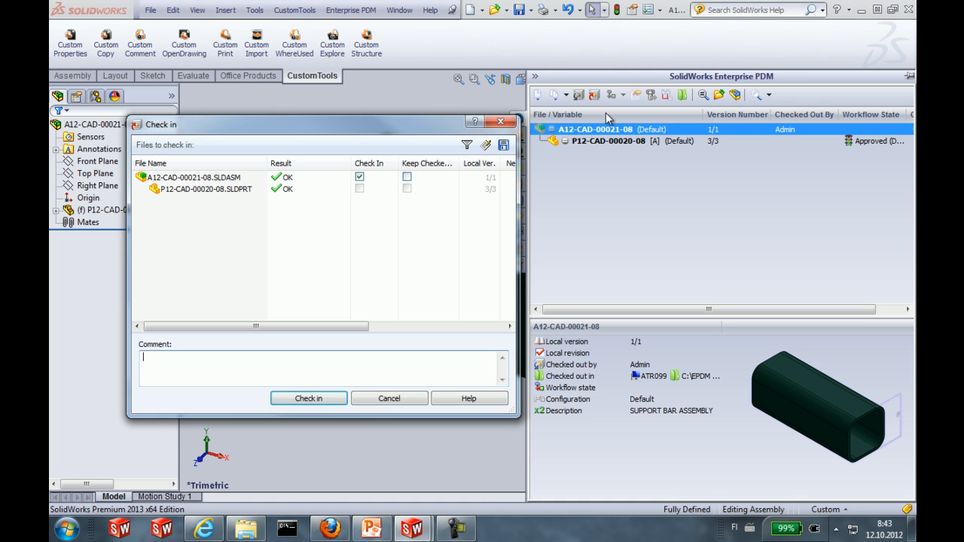
left_click(335, 396)
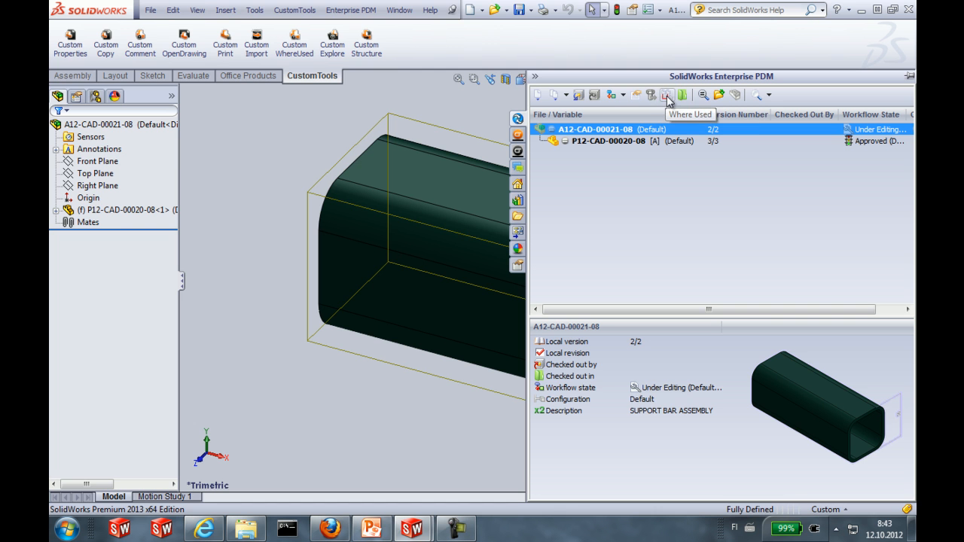
Change the workflow state of assembly A12-CAD-00021-08 with the Submit for Approval transition.
left_click(623, 96)
left_click(633, 124)
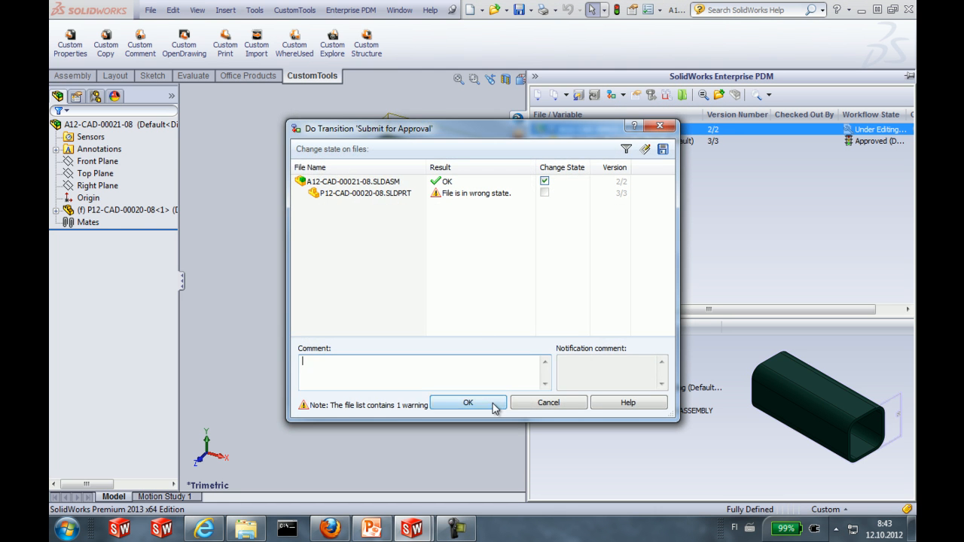
left_click(492, 401)
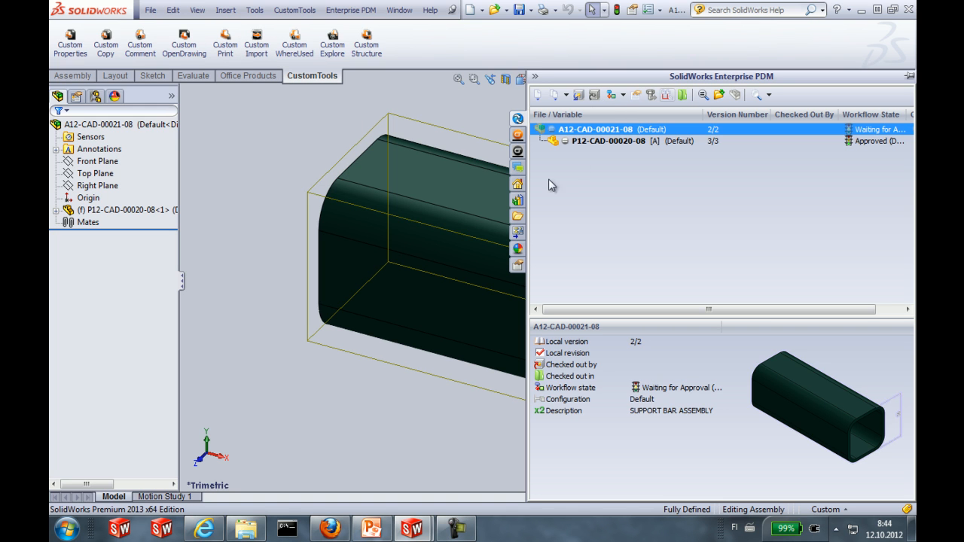
Switch to the vault folder in Windows Explorer and export the structure of A12-CAD-00021-08.SLDASM to ENOVIA using the Default configuration.
key("alt+Tab")
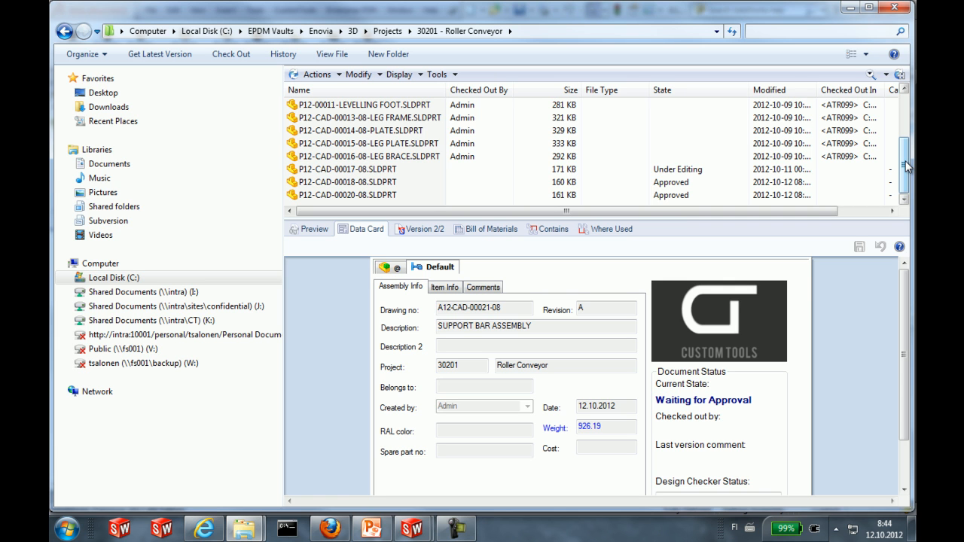
left_click_drag(907, 166, 889, 135)
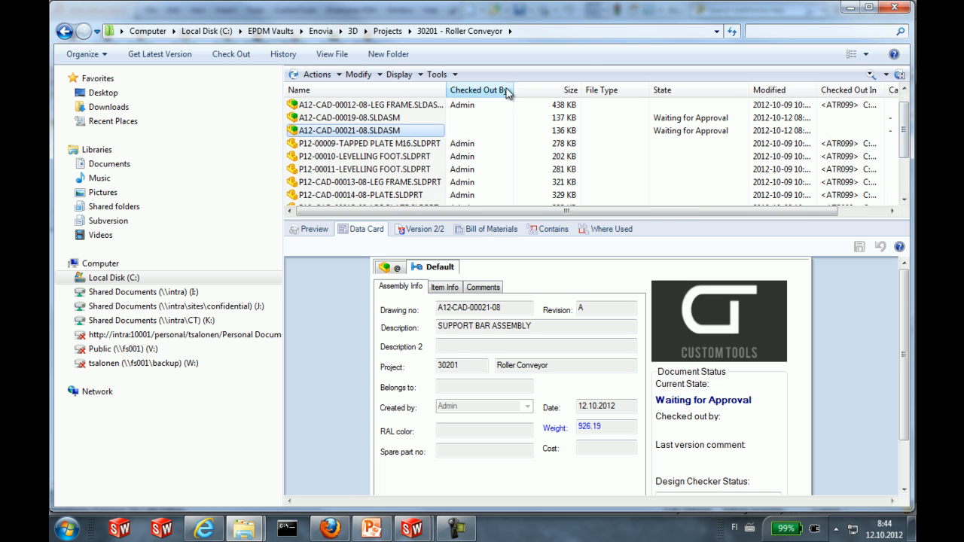
right_click(392, 132)
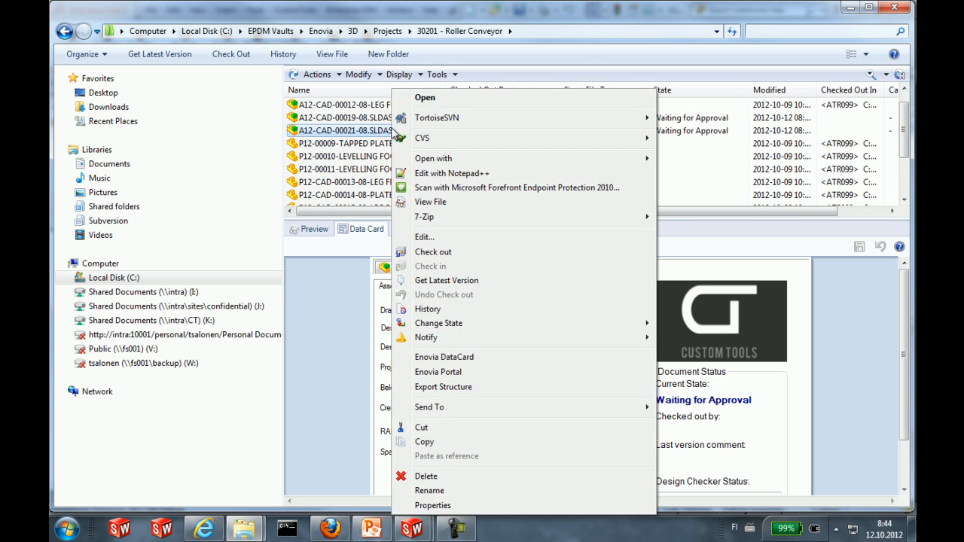
left_click(464, 387)
left_click(180, 155)
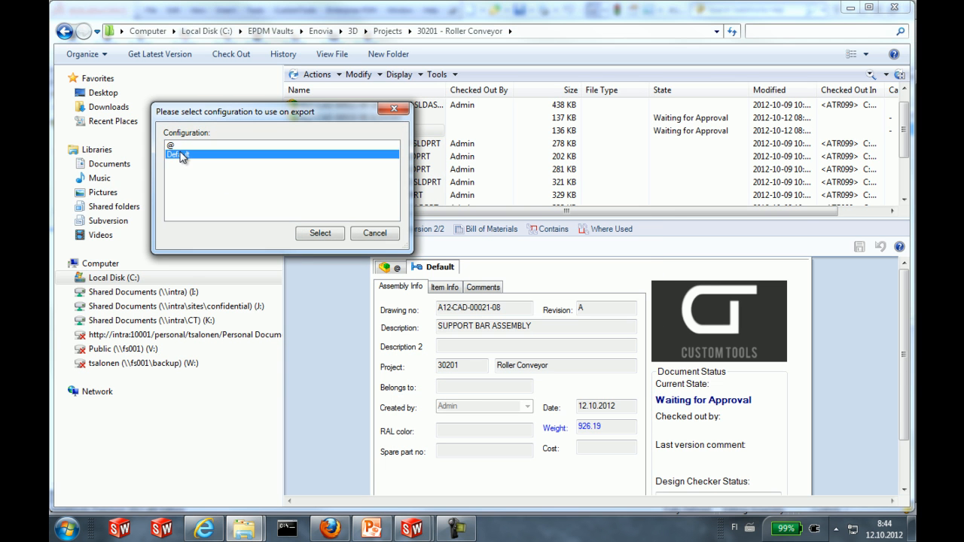
left_click(326, 236)
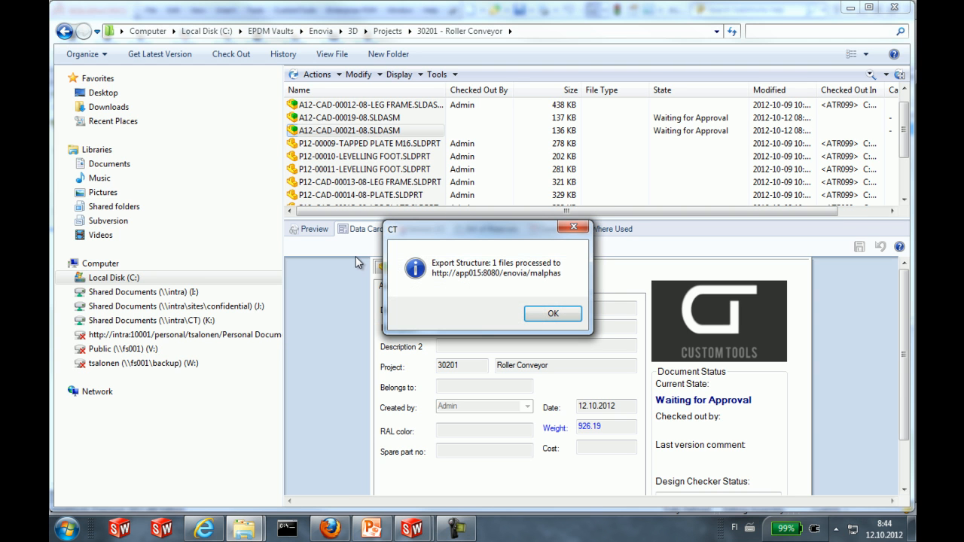
left_click(553, 317)
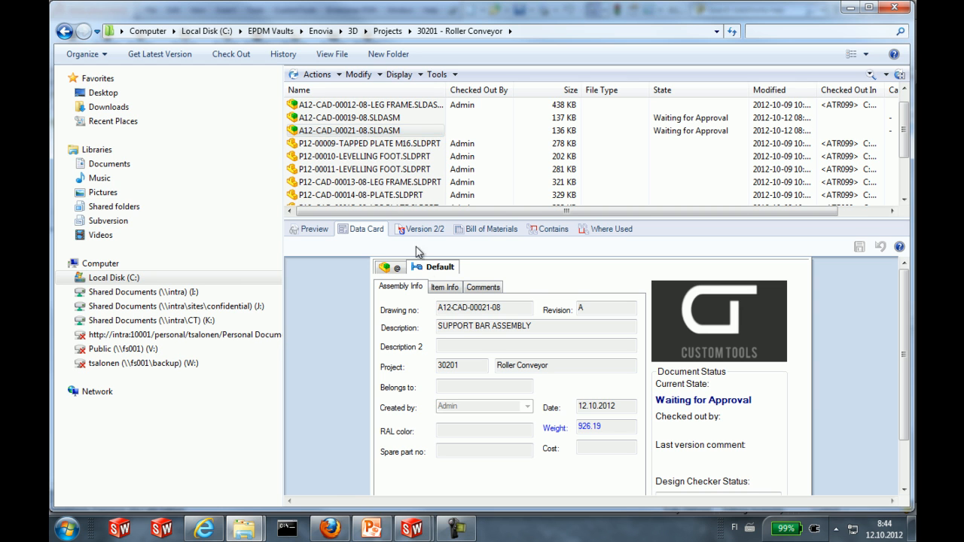
View the item information on the assembly's data card and highlight its item number.
left_click(453, 310)
left_click(450, 288)
left_click_drag(496, 317, 412, 321)
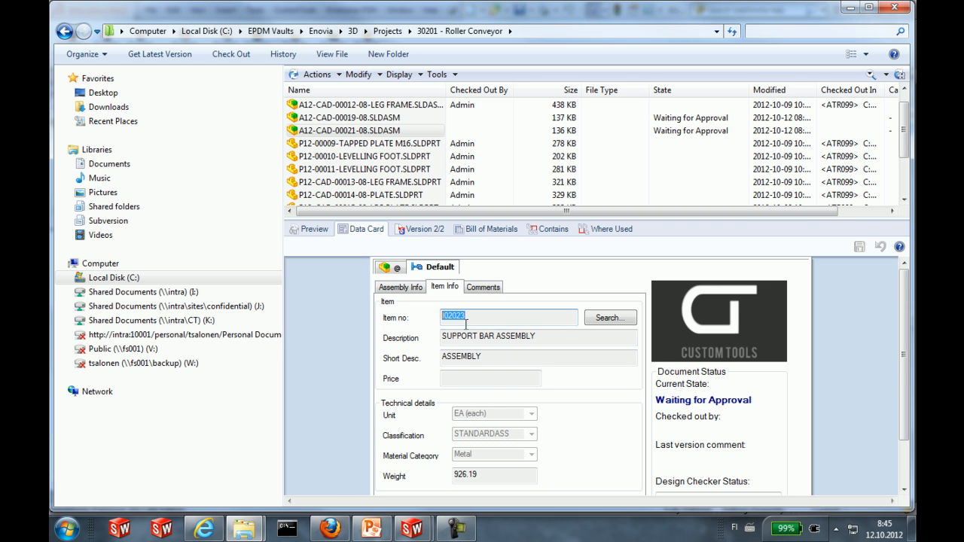
Switch to the SolidWorks assembly and view the BOM of component P12-CAD-00020-08 in the Enovia Portal.
mouse_move(410, 531)
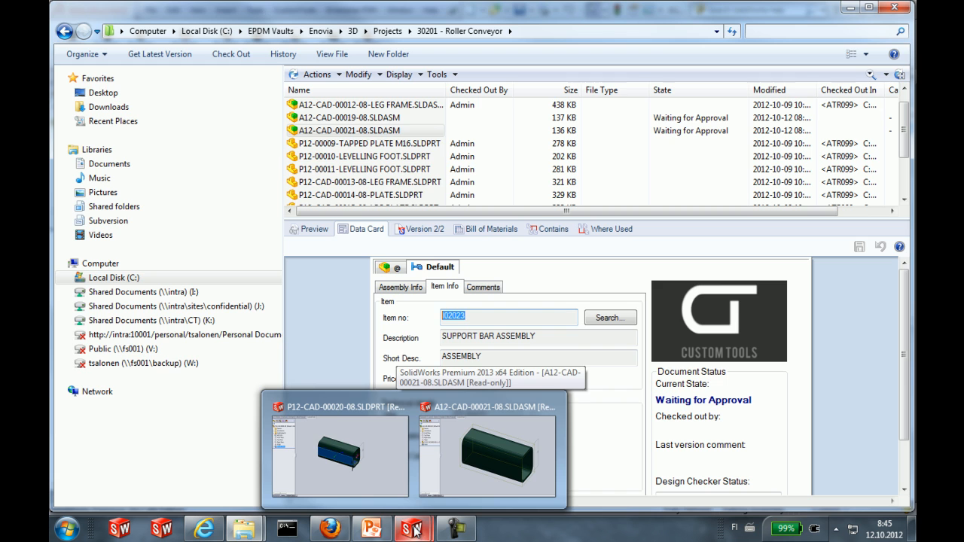
left_click(457, 461)
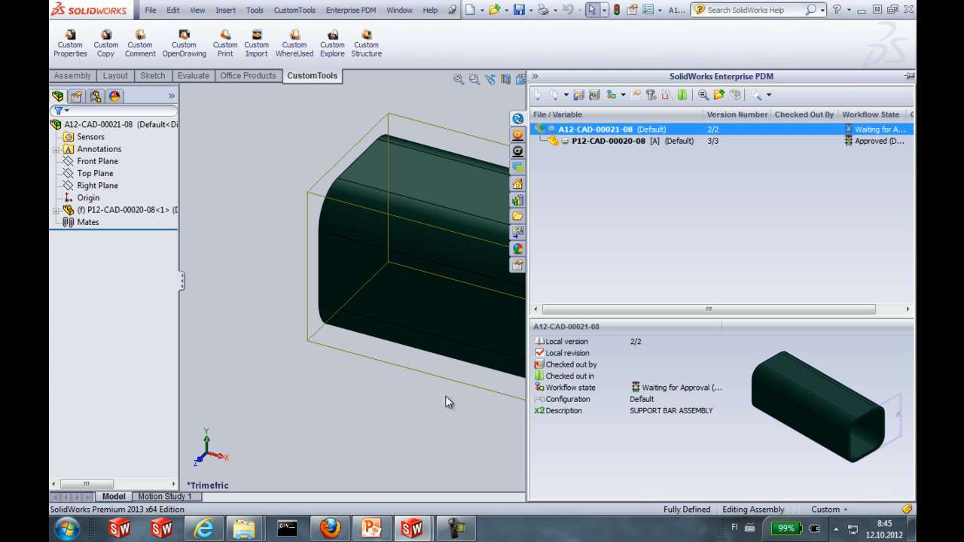
left_click(282, 118)
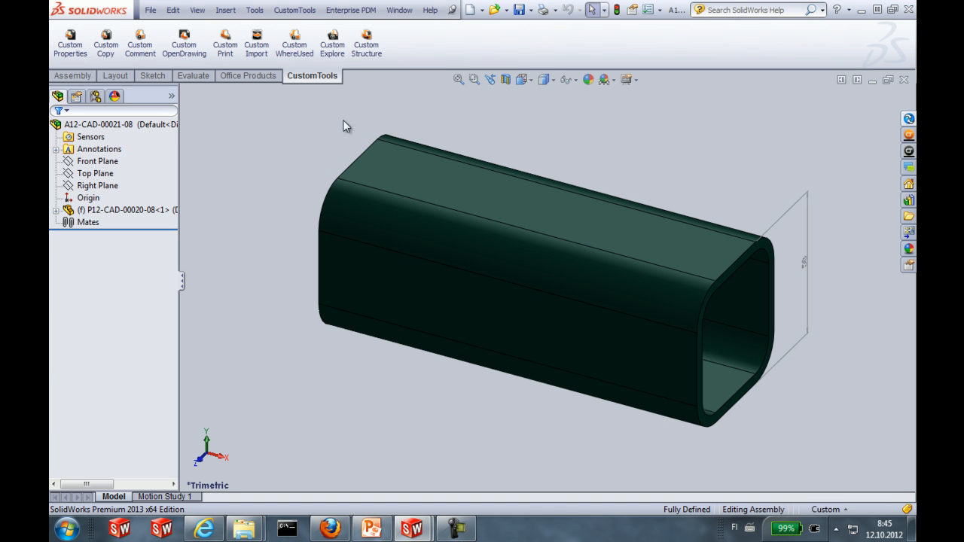
right_click(426, 284)
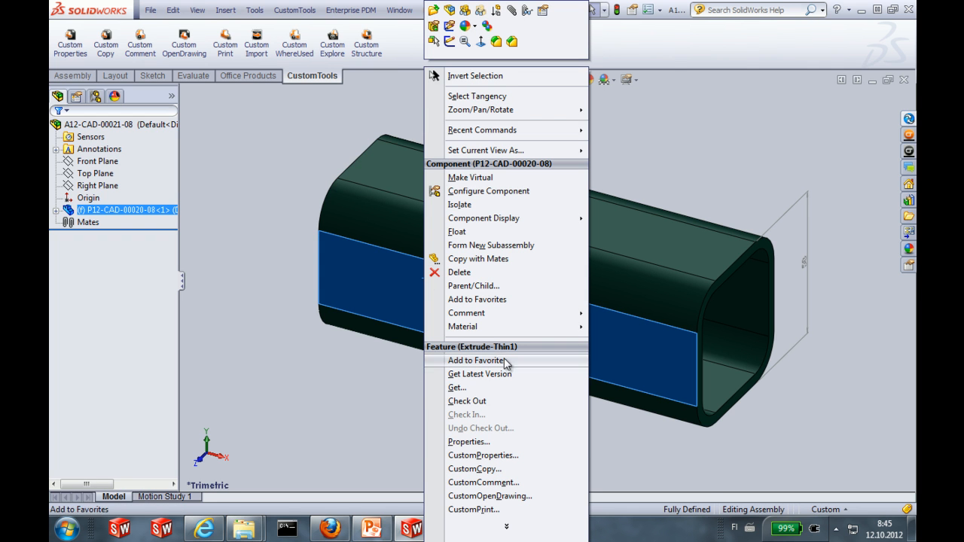
mouse_move(507, 527)
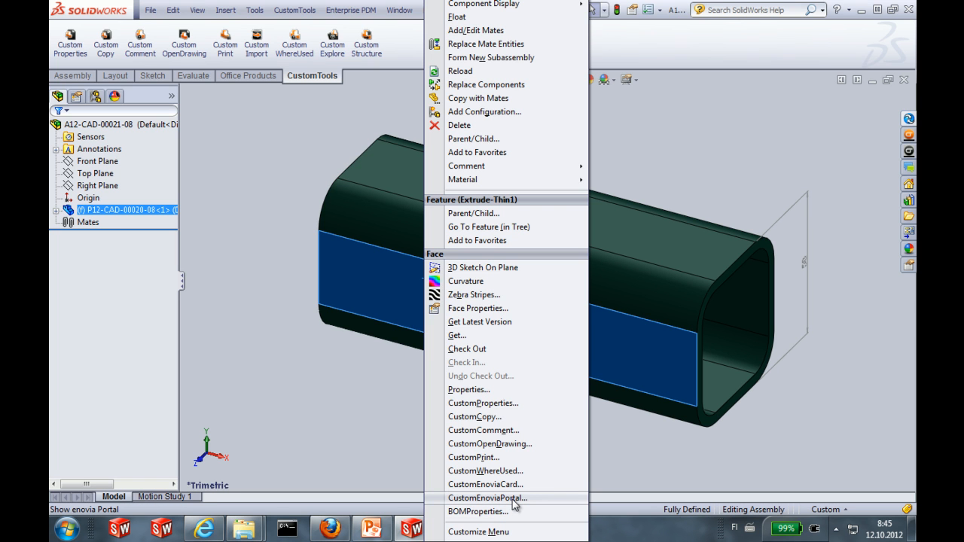
left_click(515, 498)
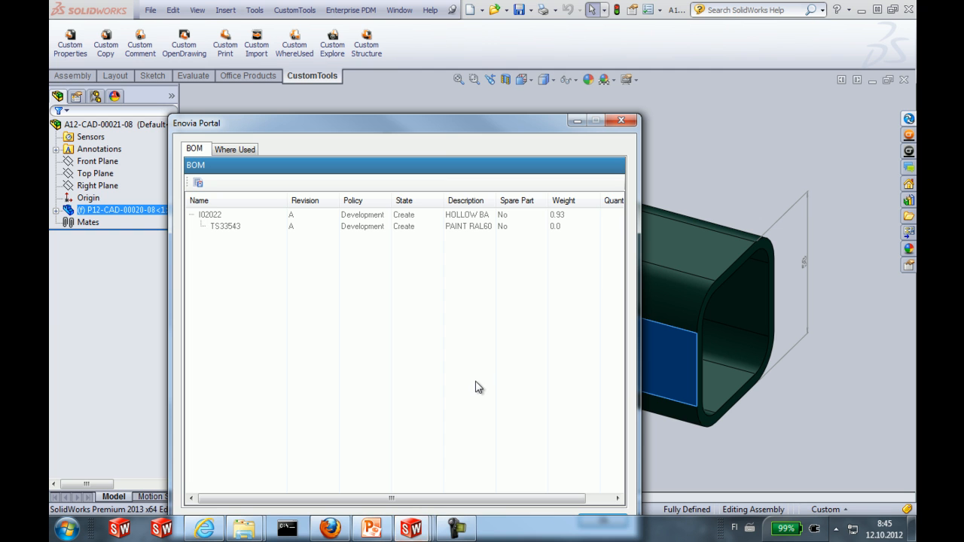
Read the full component descriptions in the Enovia Portal BOM and the part's Where Used list, and close the portal.
left_click_drag(437, 132, 524, 98)
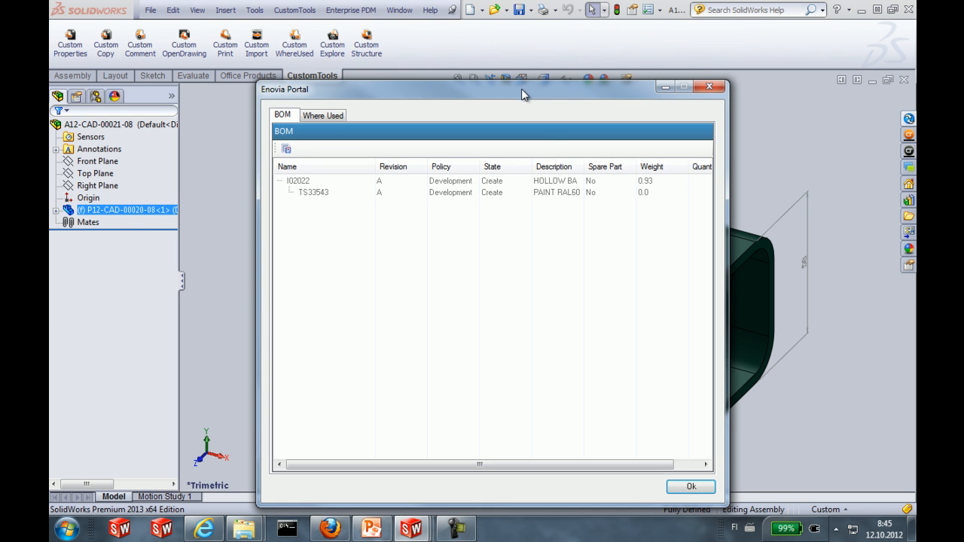
left_click_drag(583, 162, 633, 163)
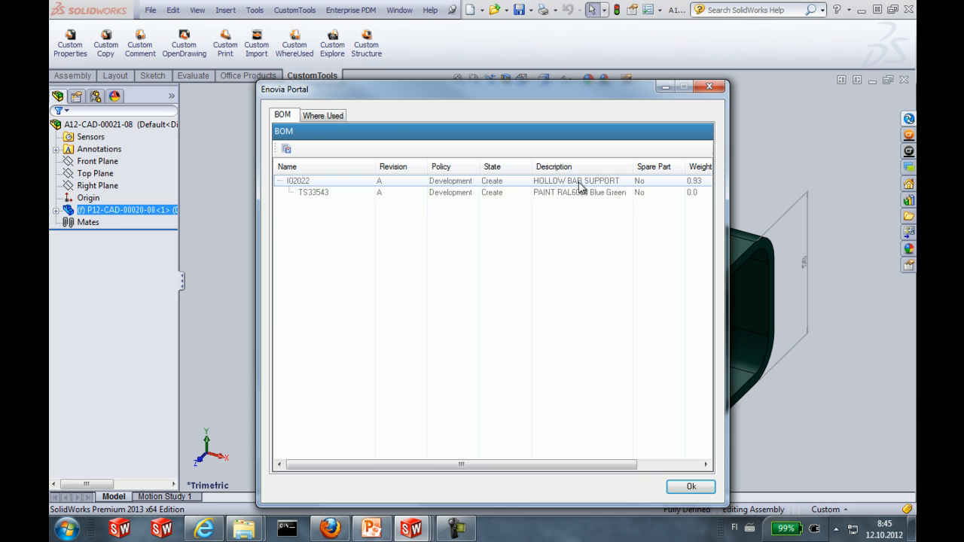
left_click(332, 115)
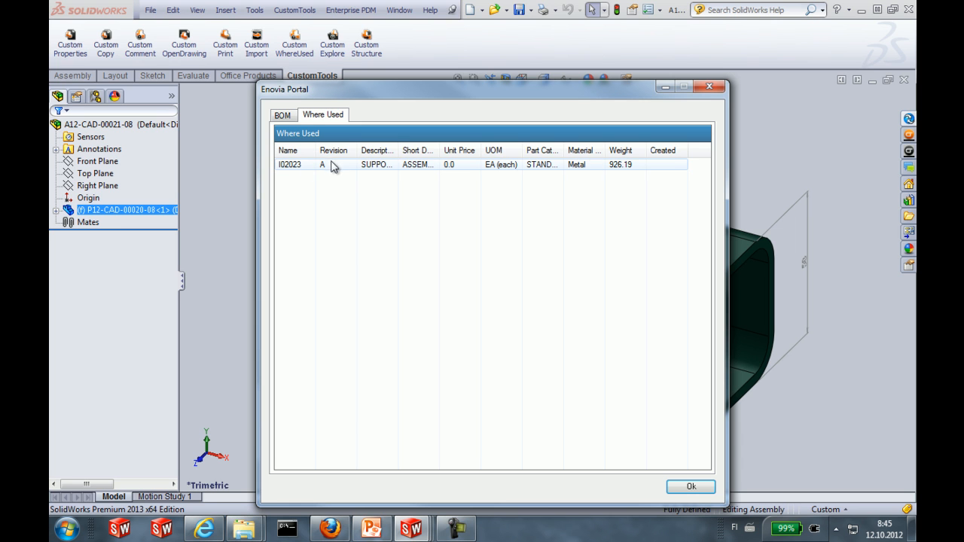
left_click_drag(399, 150, 472, 147)
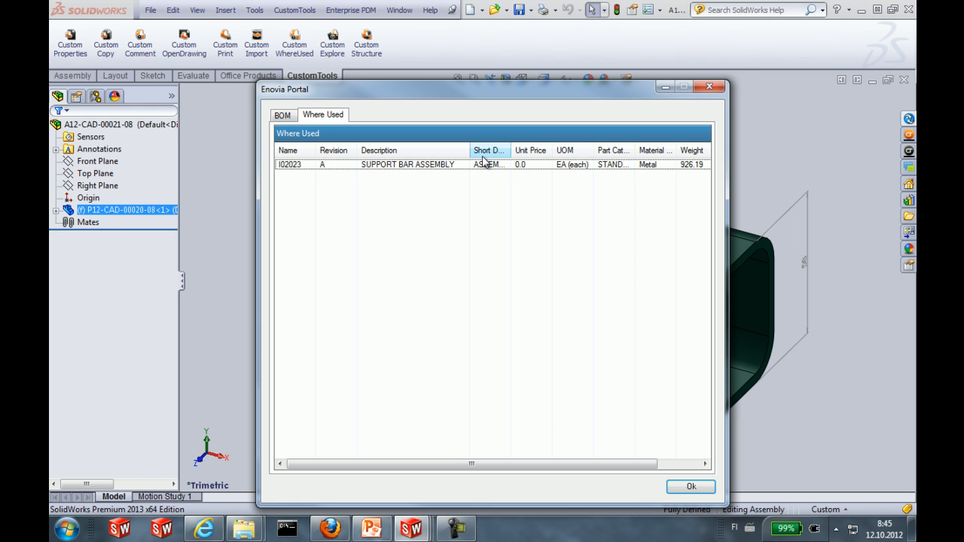
left_click_drag(472, 91, 468, 64)
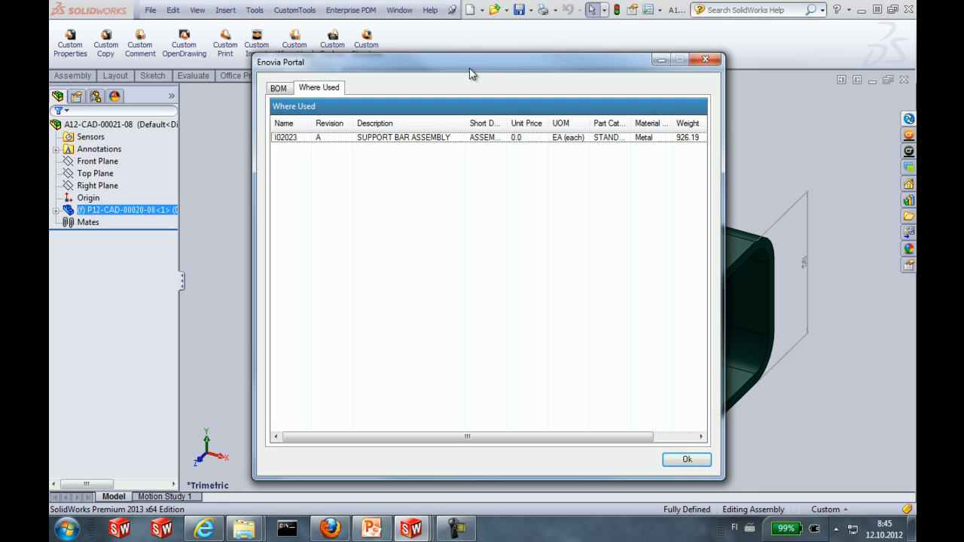
left_click(702, 466)
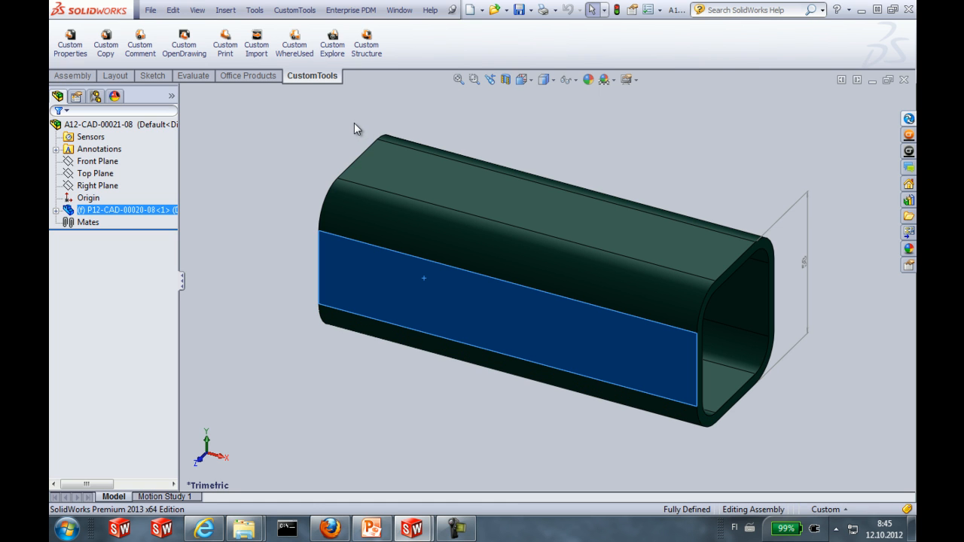
left_click(355, 125)
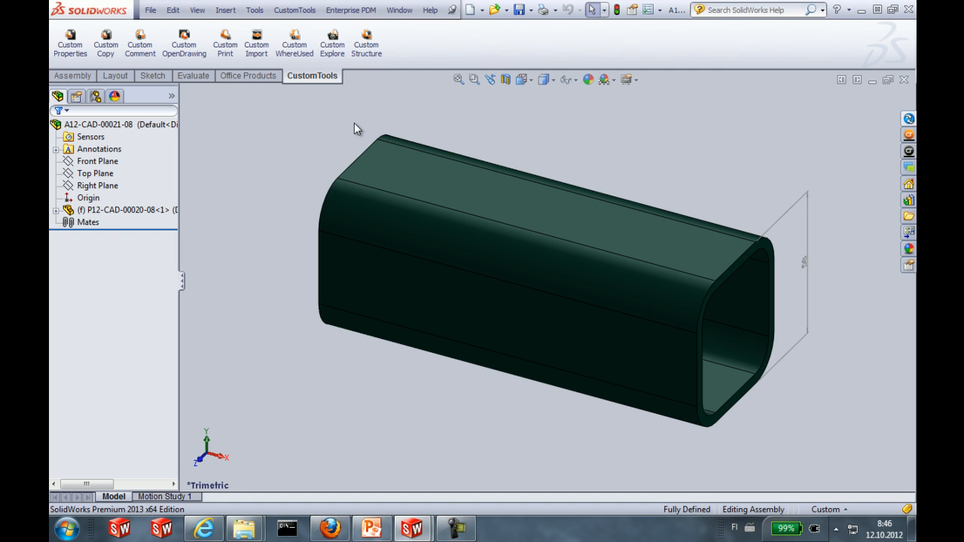
Open the recent assembly A12-CAD-00012-08-LEG FRAME.SLDASM.
left_click(151, 9)
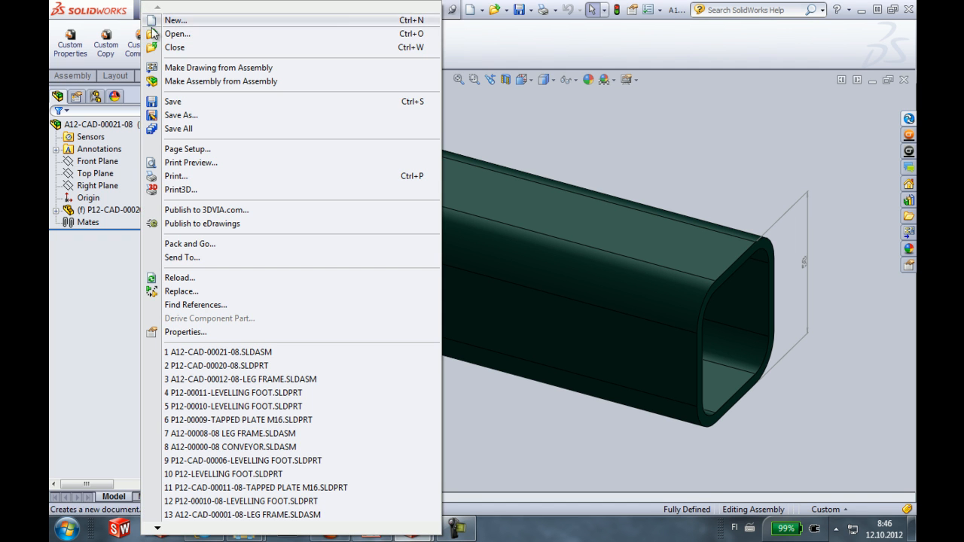
left_click(285, 379)
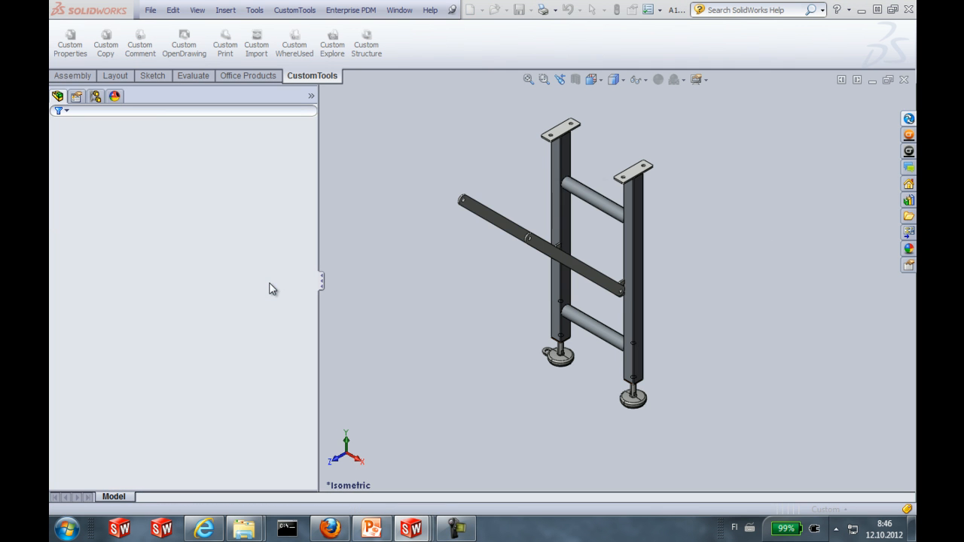
left_click(489, 281)
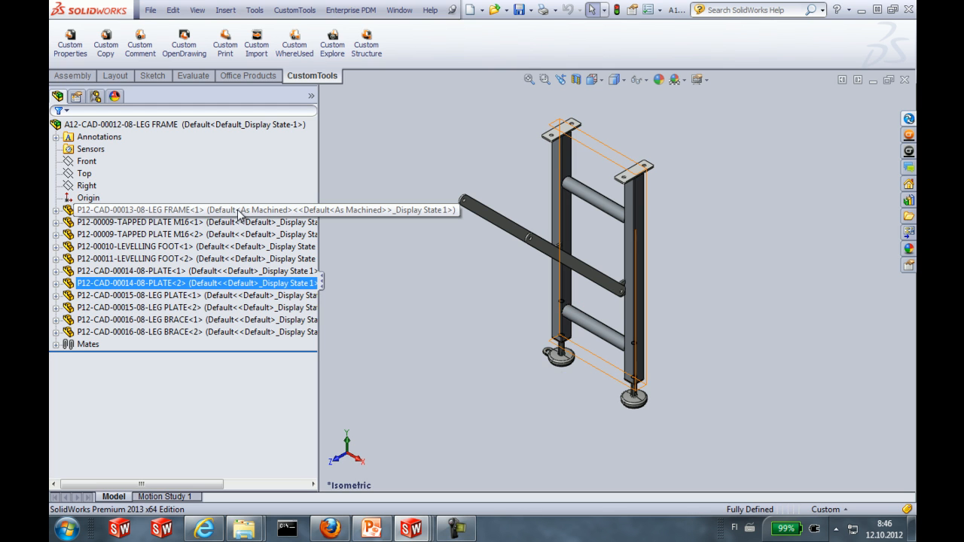
Open CustomProperties for component P12-CAD-00013-08-LEG FRAME and review its Enovia Item properties.
left_click(193, 215)
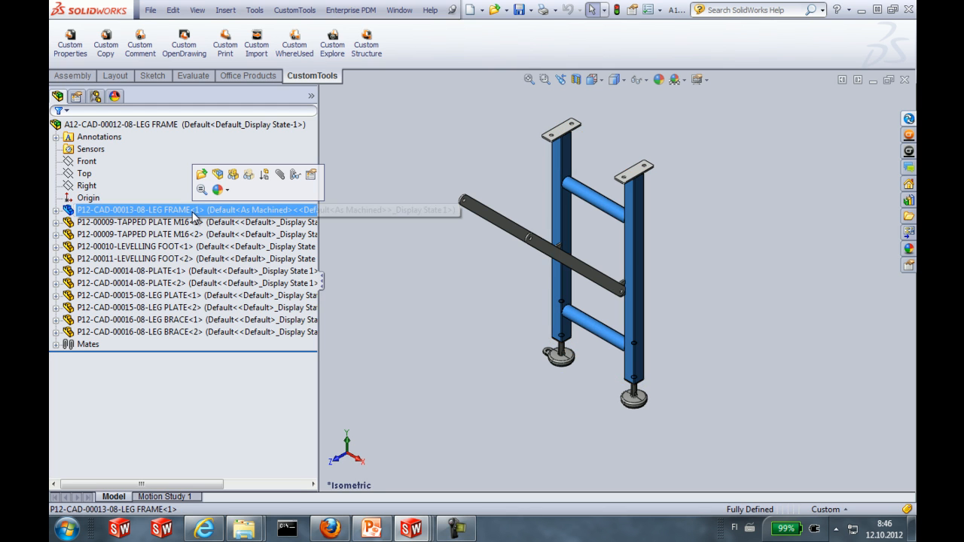
left_click(71, 44)
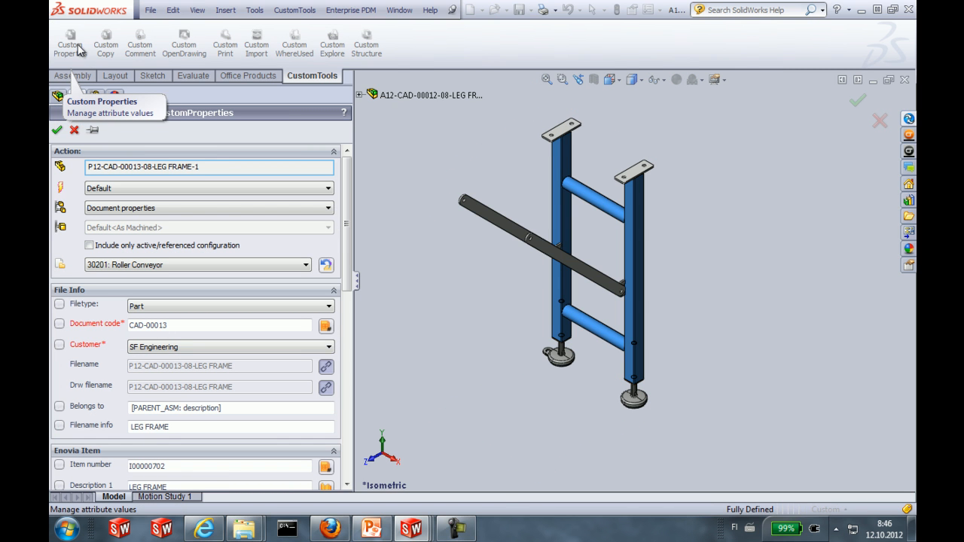
mouse_move(347, 179)
left_mouse_down()
mouse_move(369, 275)
mouse_move(364, 243)
left_mouse_up()
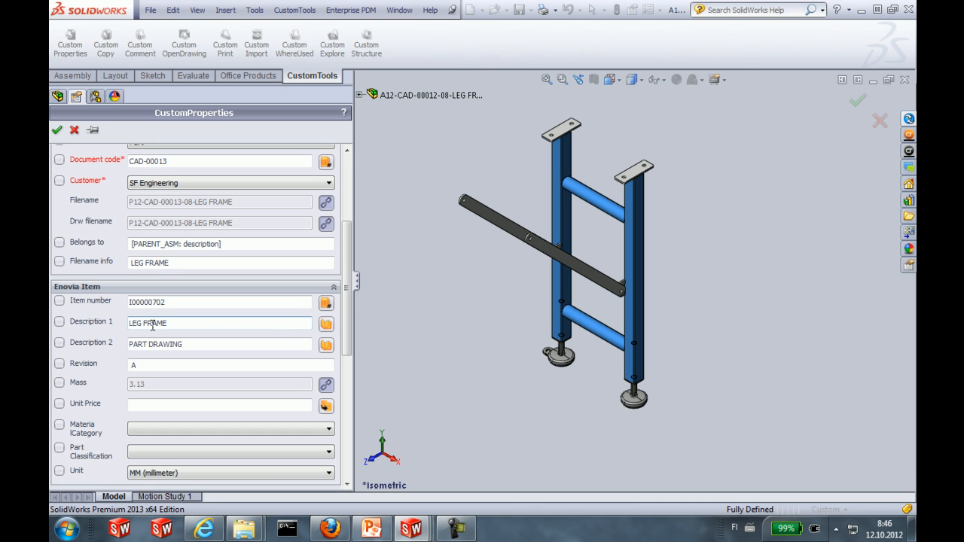
scroll(347, 316, "down", 3)
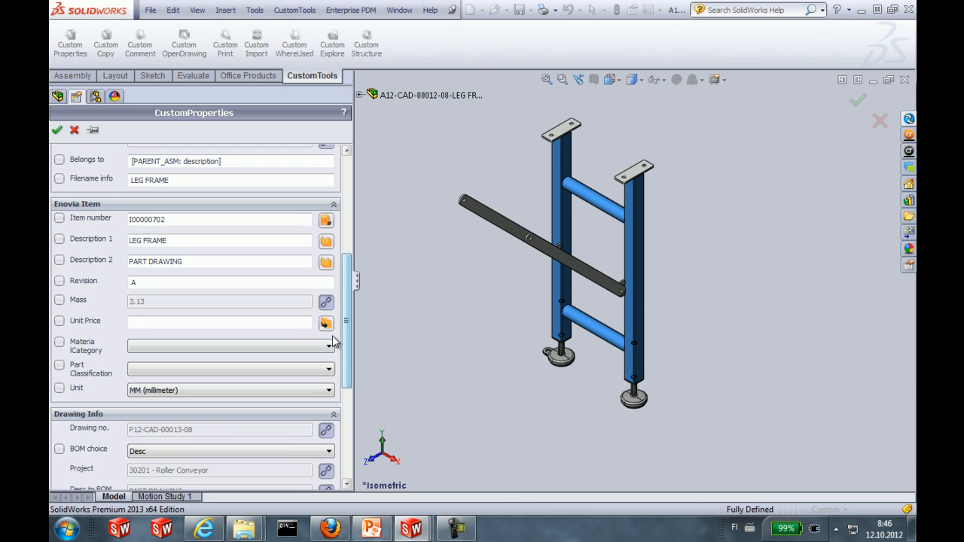
Search the external database for names starting with I00, apply LEG FRAME item I00000620 revision A0 to the part, and discard the property changes.
left_click(327, 324)
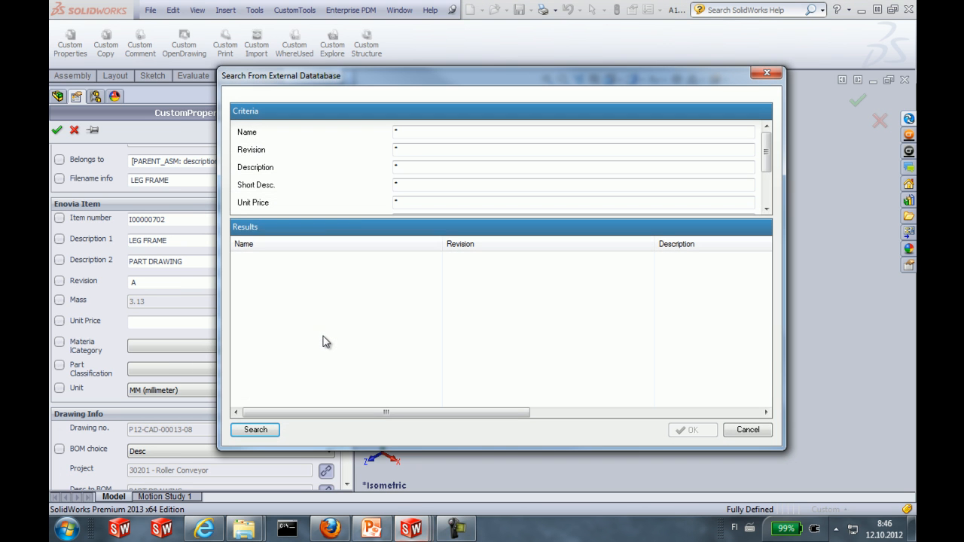
left_click_drag(409, 134, 370, 134)
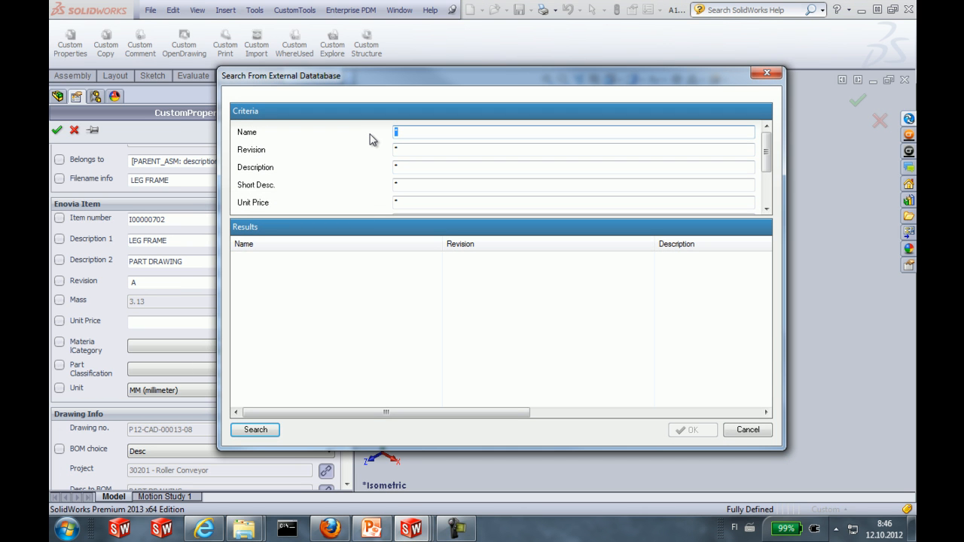
type("I00")
key("Return")
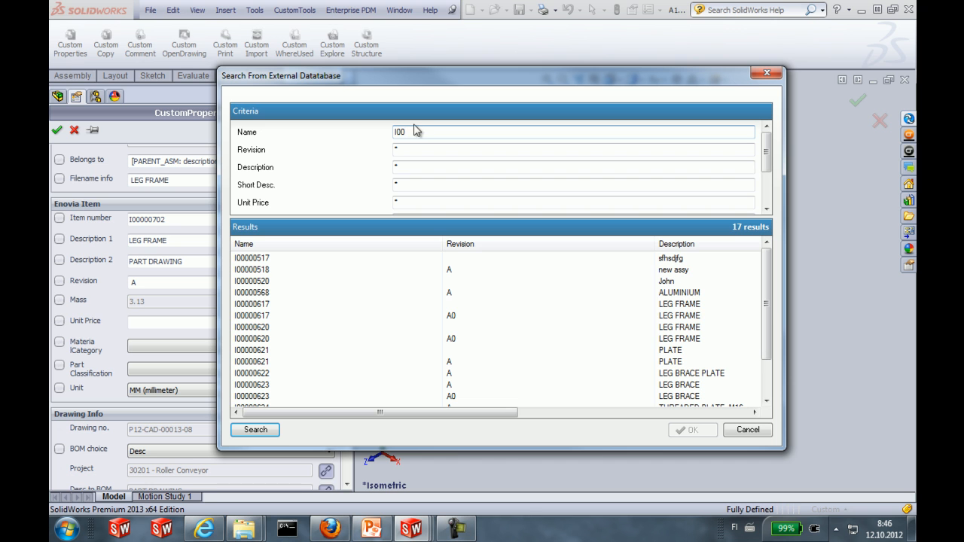
left_click(666, 340)
left_click_drag(470, 413, 490, 429)
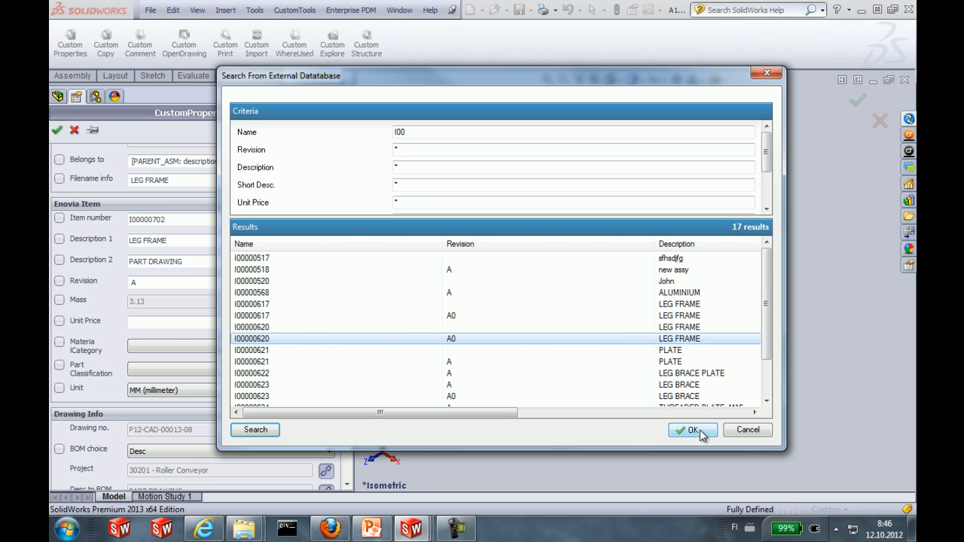
left_click(693, 430)
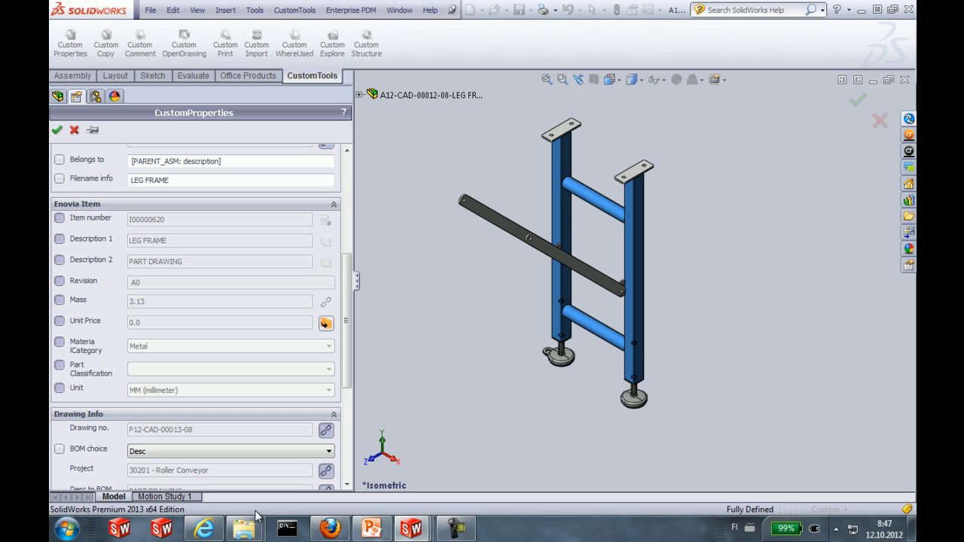
left_click(73, 129)
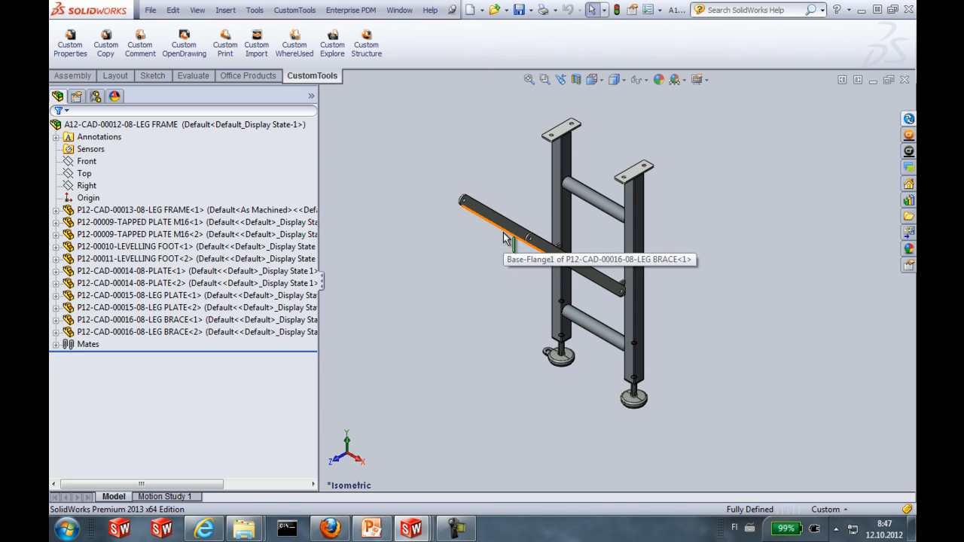
Switch to the vault folder in Windows Explorer and search the external database for I00 from the item info of P12-CAD-00013-08-LEG FRAME.SLDPRT.
left_click(151, 210)
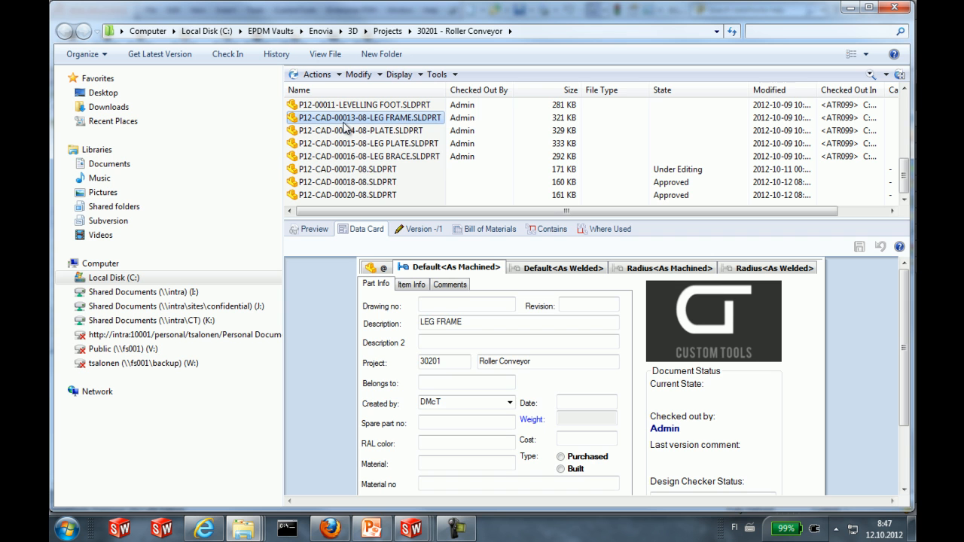
left_click(425, 289)
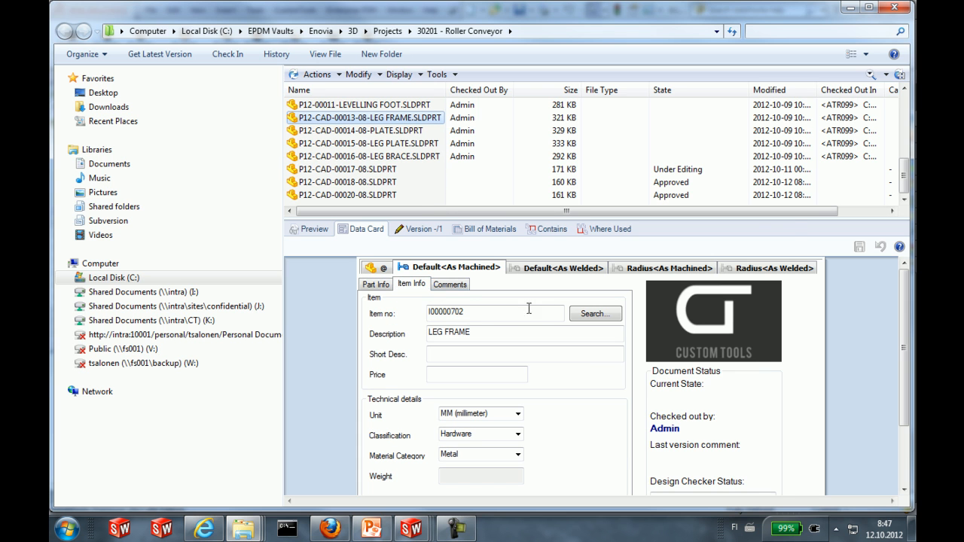
left_click(595, 313)
left_click(397, 134)
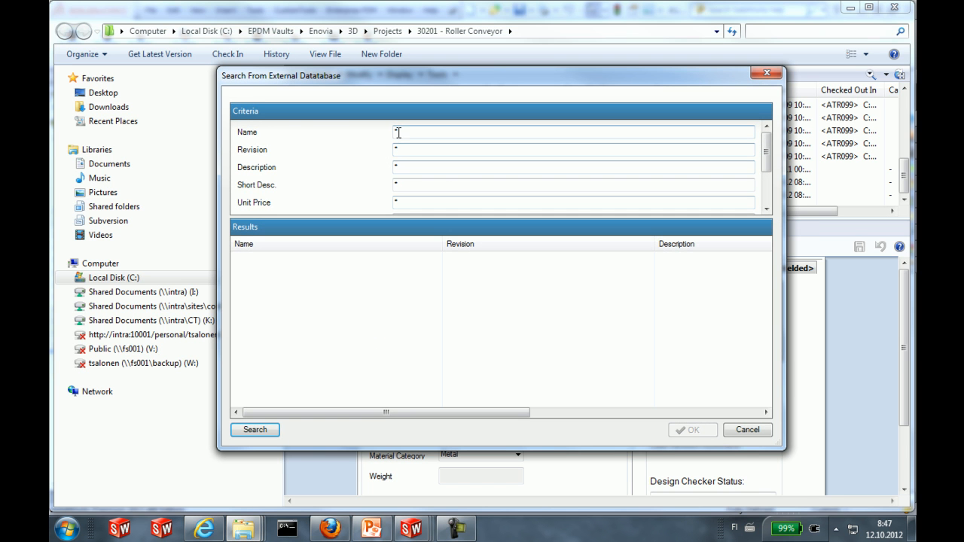
type("I00")
key("Return")
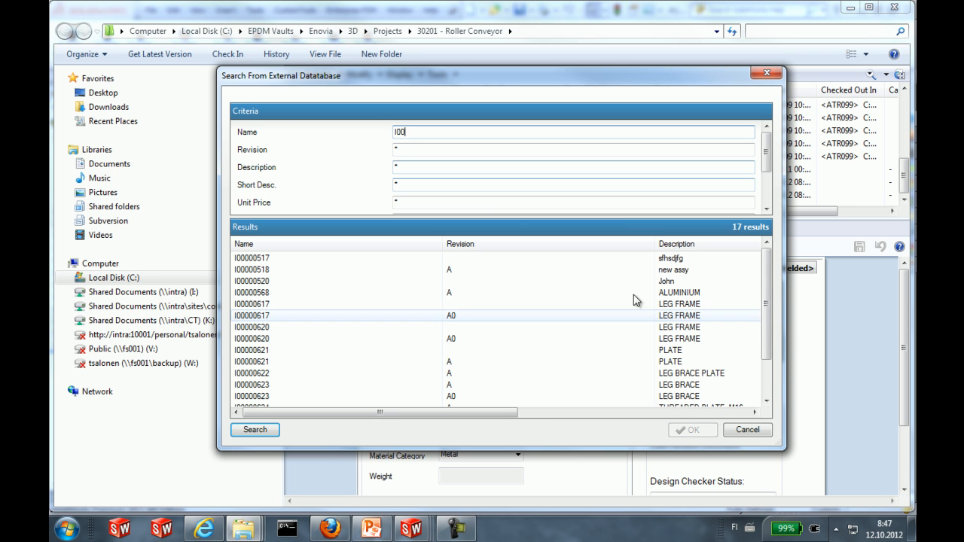
mouse_move(769, 278)
left_mouse_down()
mouse_move(769, 306)
mouse_move(769, 264)
left_mouse_up()
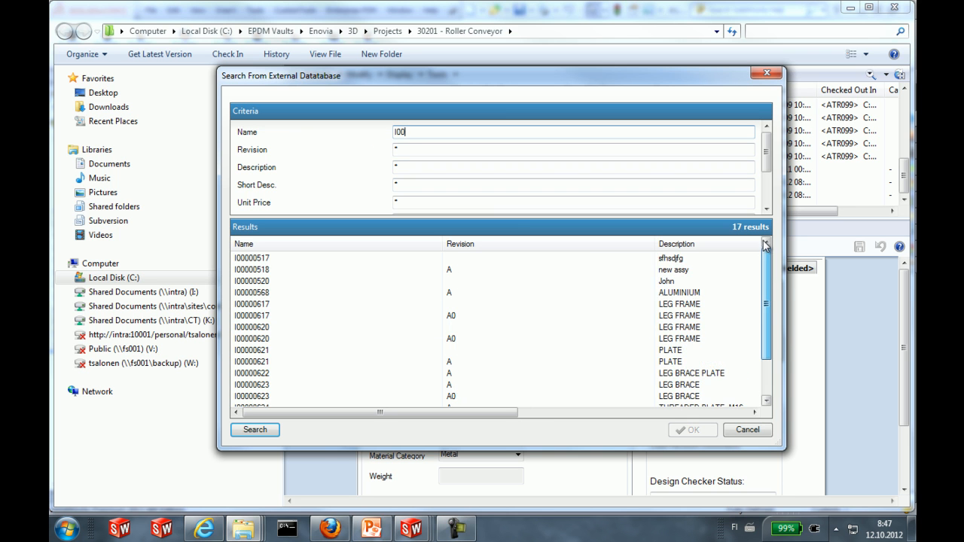
mouse_move(514, 413)
left_mouse_down()
mouse_move(680, 431)
mouse_move(503, 426)
left_mouse_up()
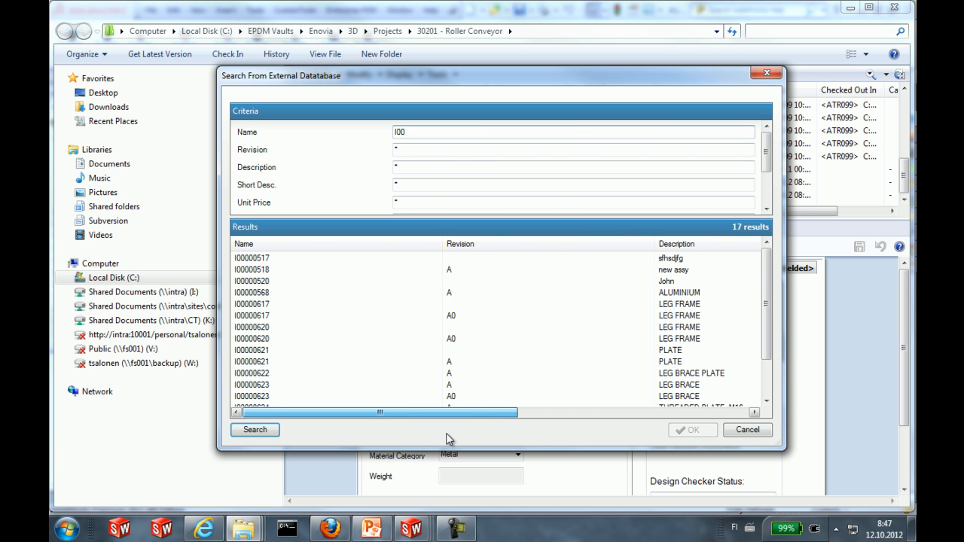
double_click(551, 304)
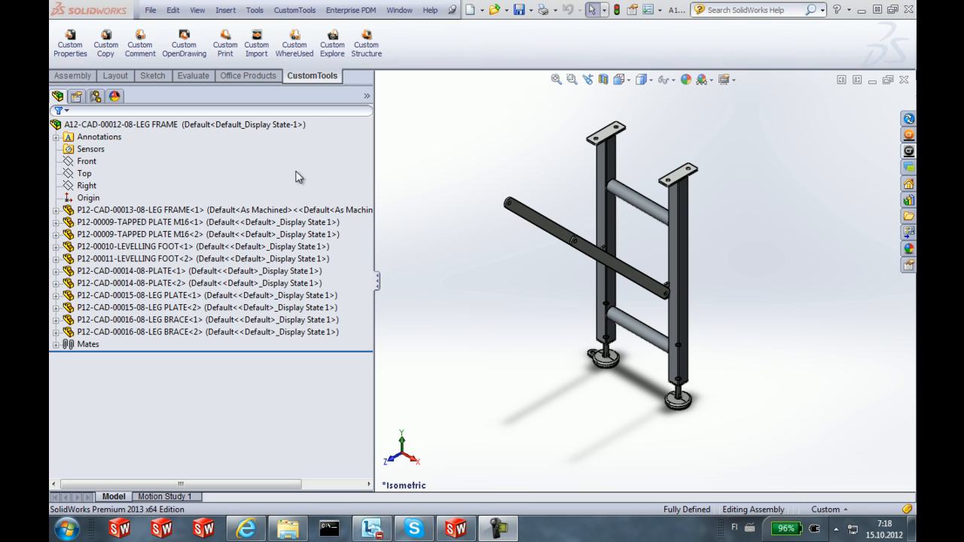
Load the LEG FRAME assembly's component properties into an Excel sheet with the CustomTools BOMProperties command.
left_click(300, 11)
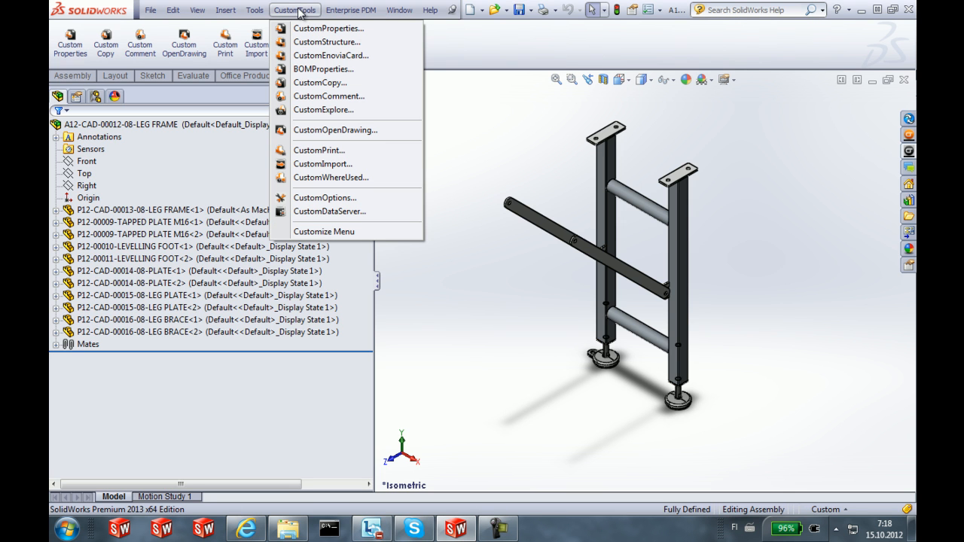
left_click(335, 70)
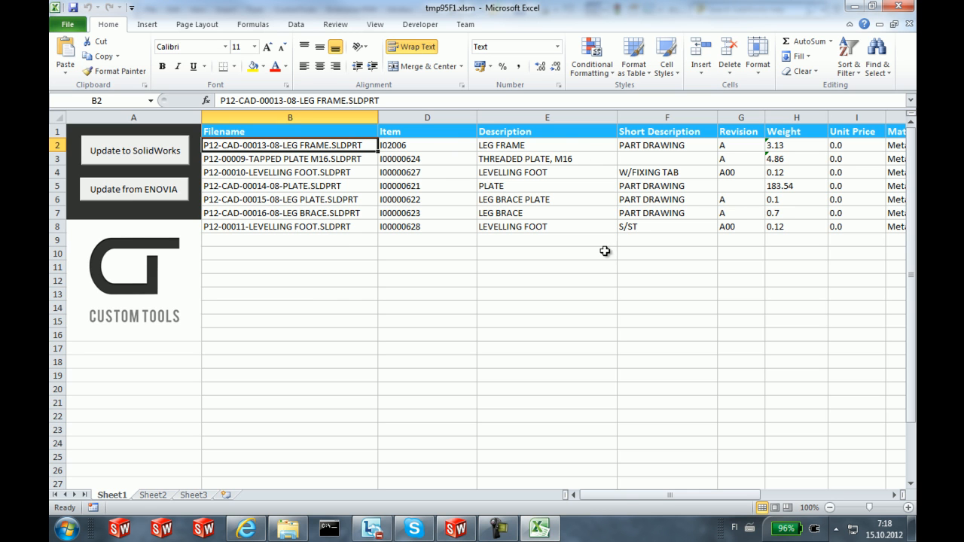
mouse_move(619, 497)
left_mouse_down()
mouse_move(649, 503)
mouse_move(609, 499)
left_mouse_up()
Examine the Item, Description, Short Description, Revision and Weight columns and the first component's item number in the BOM sheet.
left_click(413, 135)
left_click(514, 130)
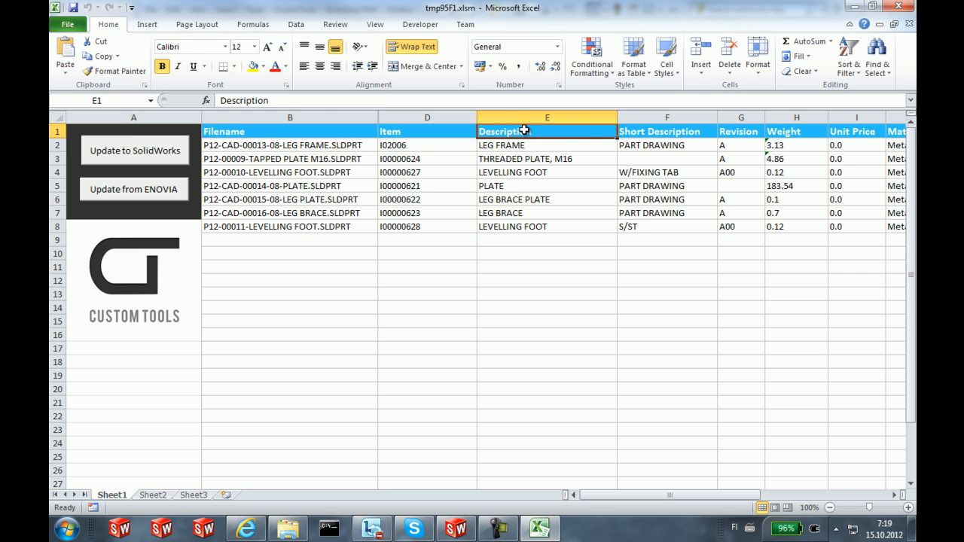
left_click(666, 133)
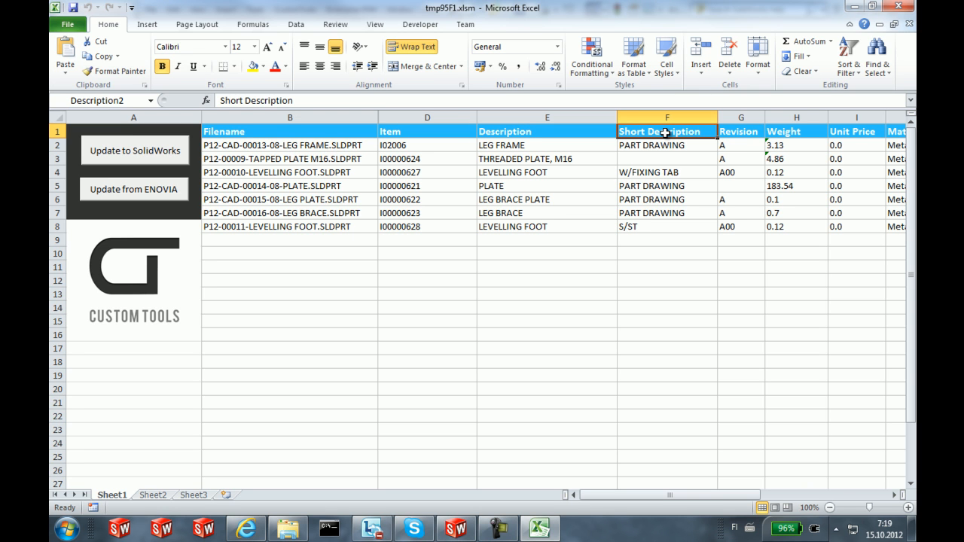
left_click(740, 133)
left_click(788, 134)
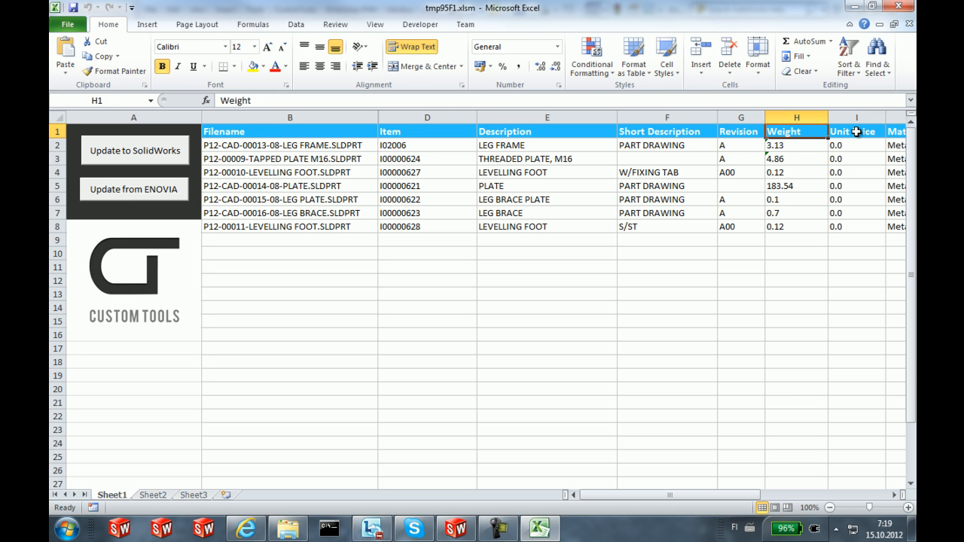
left_click(740, 132)
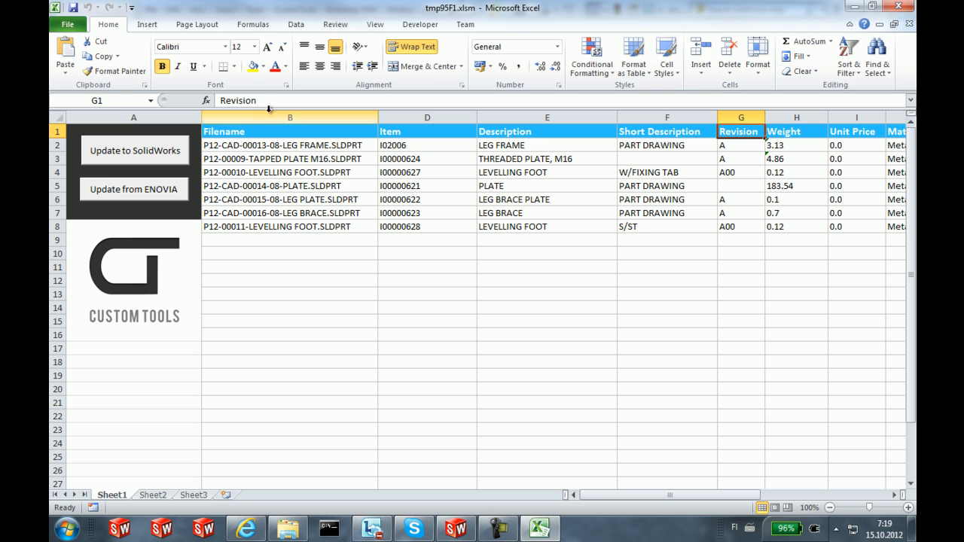
left_click(573, 133)
left_click(443, 134)
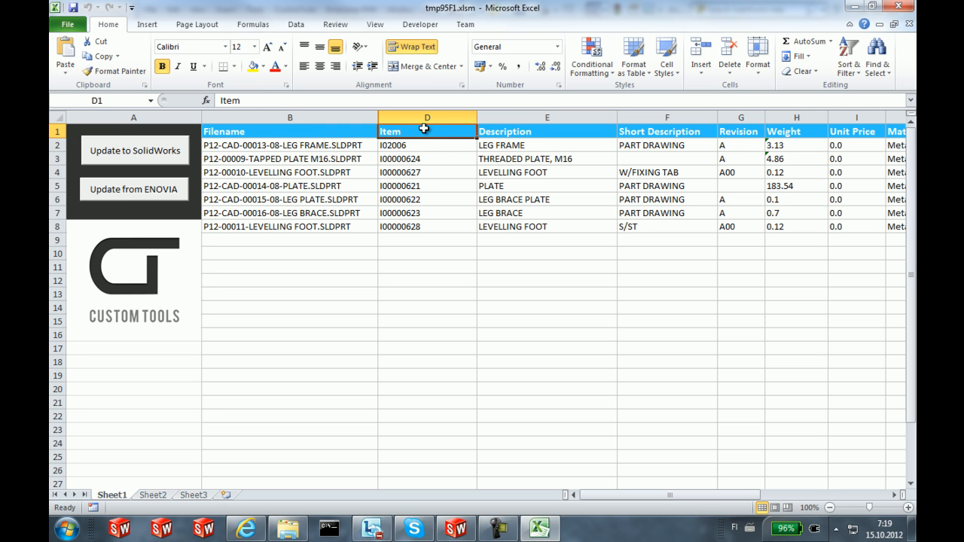
left_click(429, 145)
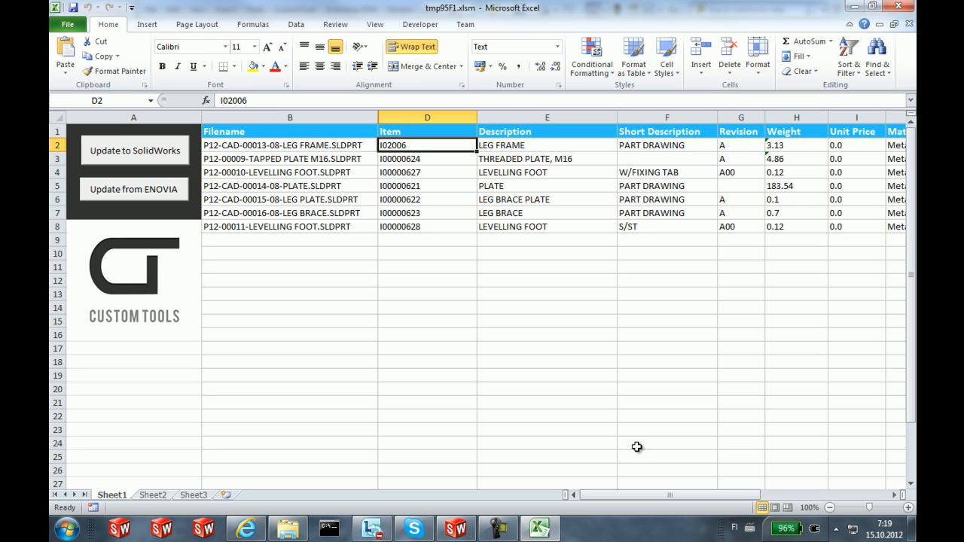
Update the component properties in the BOM sheet with the values from ENOVIA.
left_click_drag(653, 494, 671, 503)
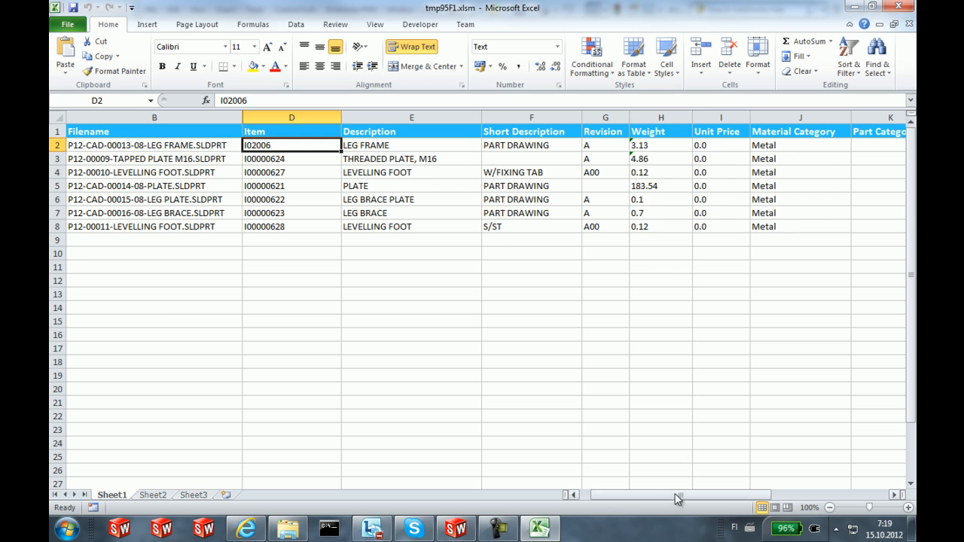
left_click_drag(674, 495, 624, 496)
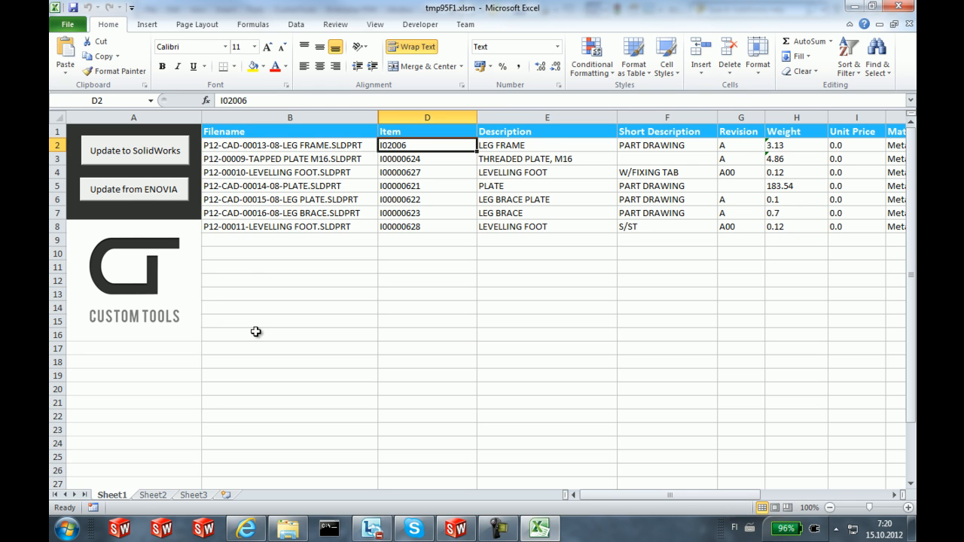
left_click(162, 194)
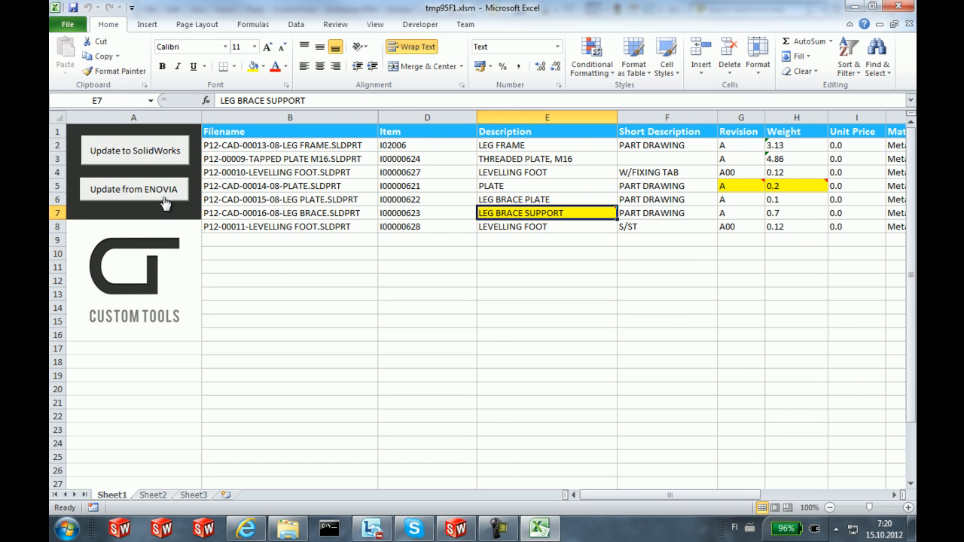
Examine the highlighted Description, Part Category, Weight and Revision cells and the comments holding their previous values.
left_click_drag(673, 496, 689, 495)
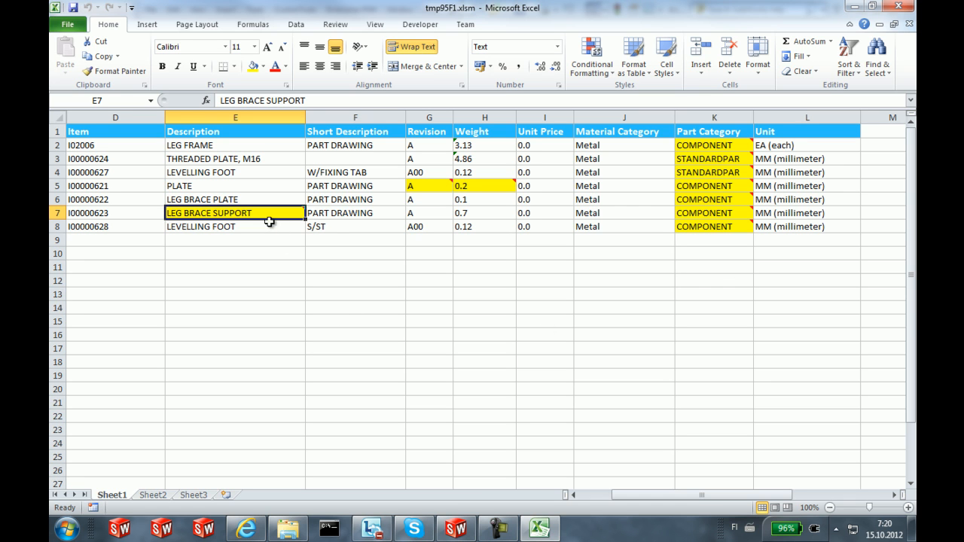
mouse_move(268, 213)
mouse_move(705, 159)
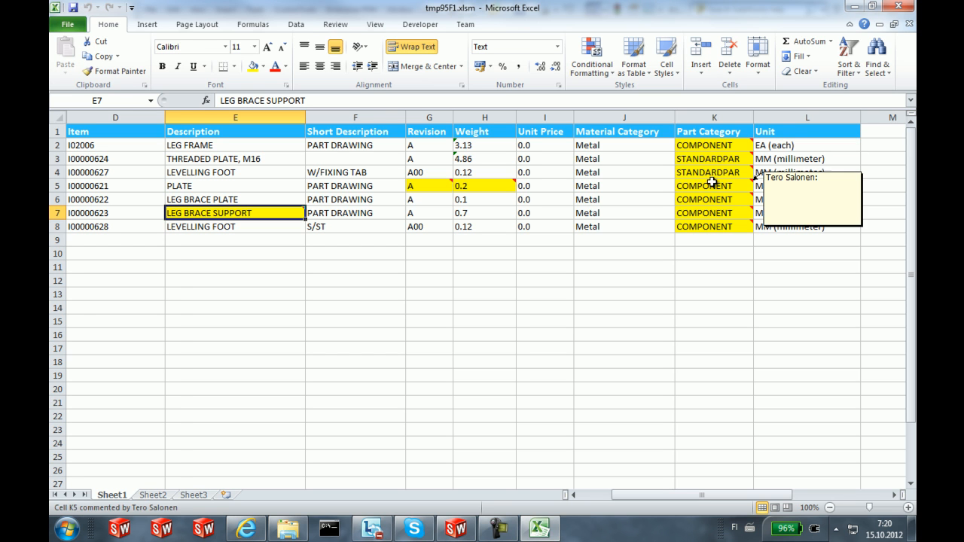
mouse_move(714, 212)
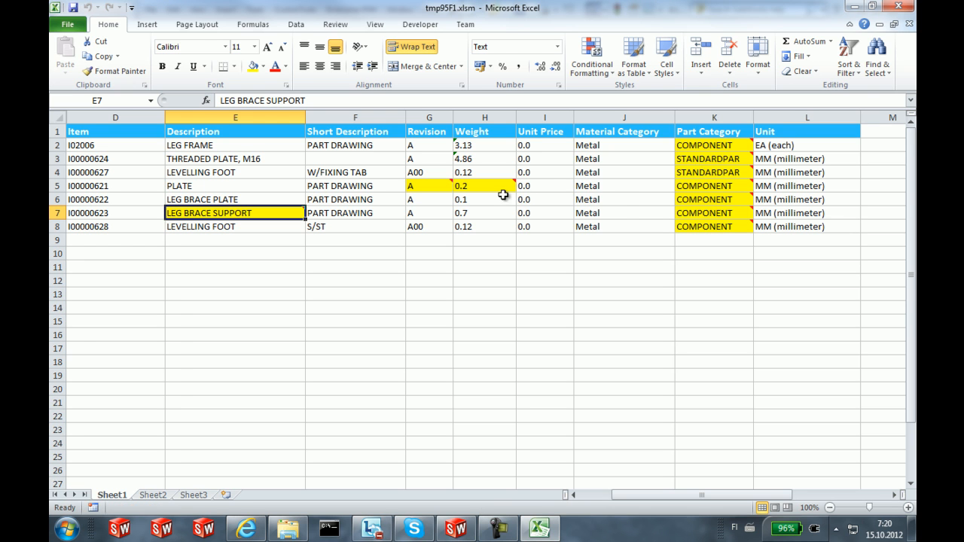
mouse_move(493, 188)
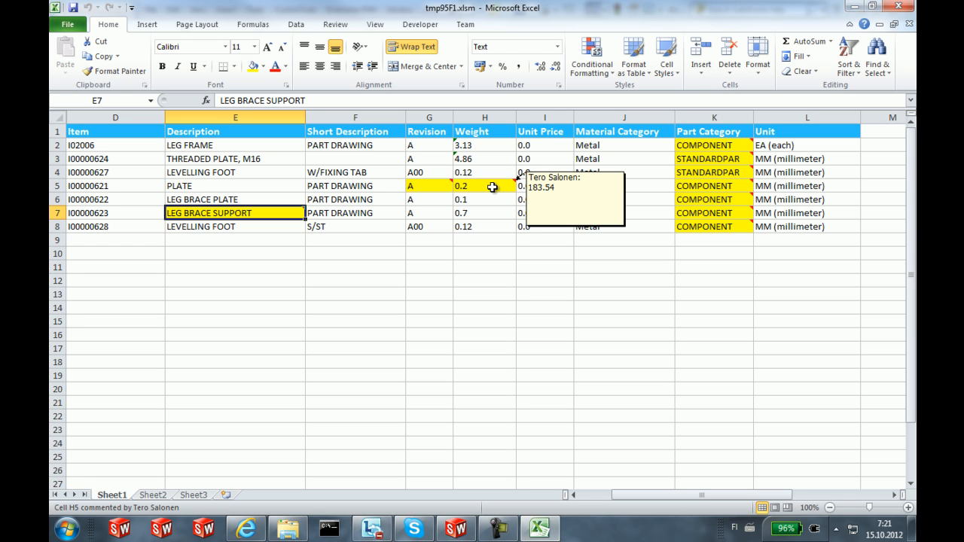
mouse_move(435, 186)
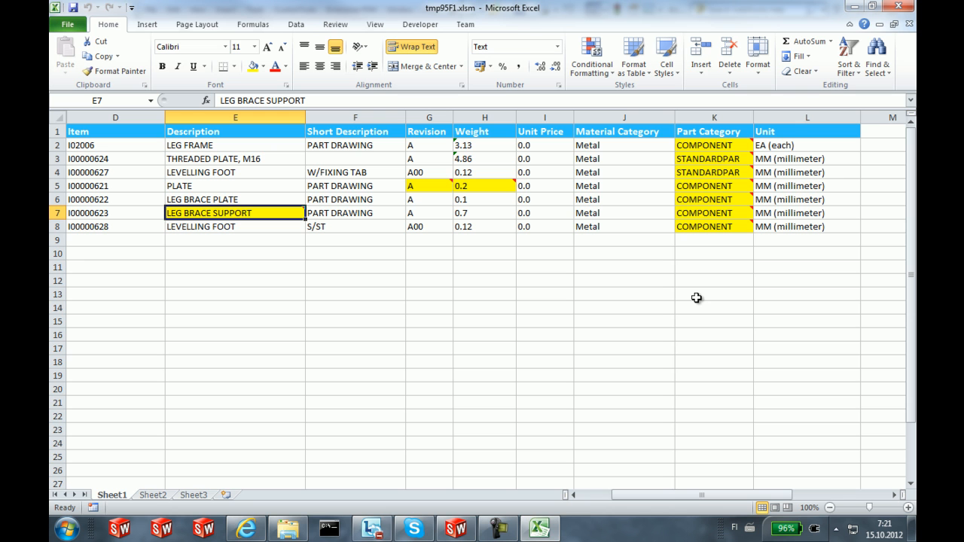
Write the updated BOM sheet properties back to the SolidWorks components and check the update status of each row.
left_click_drag(681, 495, 630, 503)
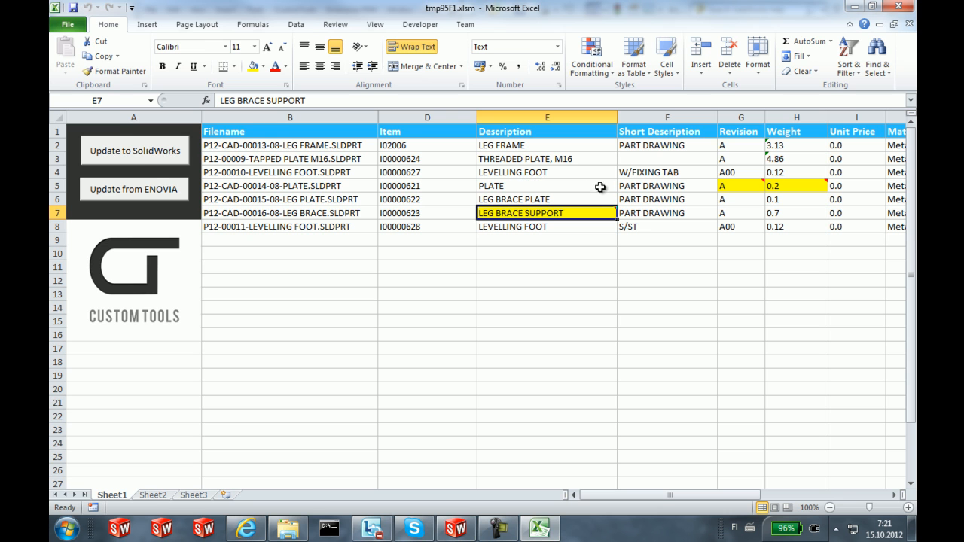
left_click(134, 151)
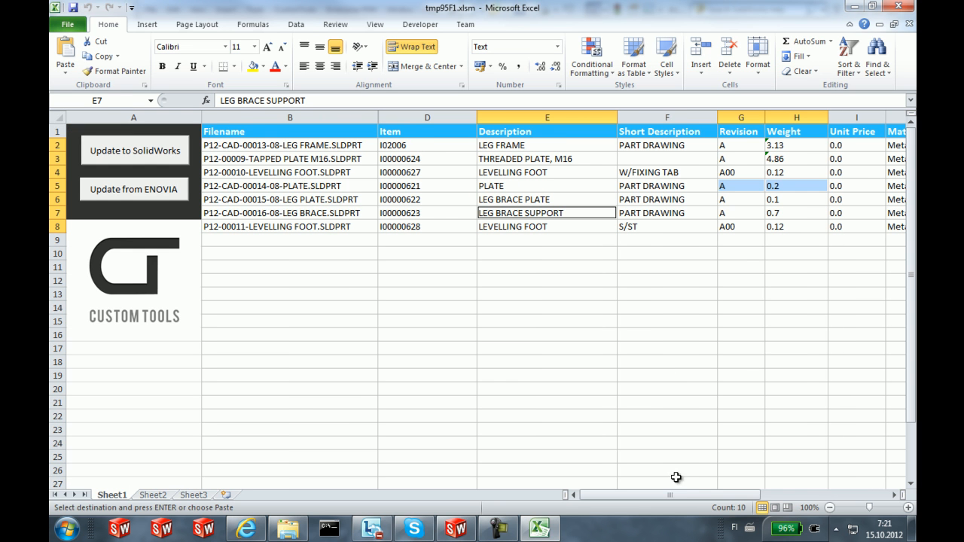
left_click_drag(673, 496, 724, 499)
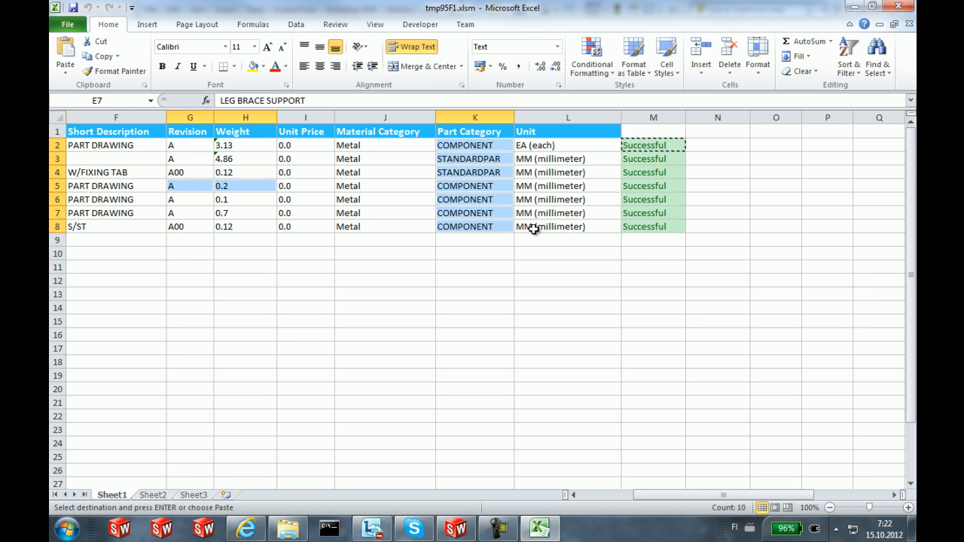
Close the BOM workbook and return to the LEG FRAME assembly in SolidWorks.
left_click_drag(676, 497, 631, 498)
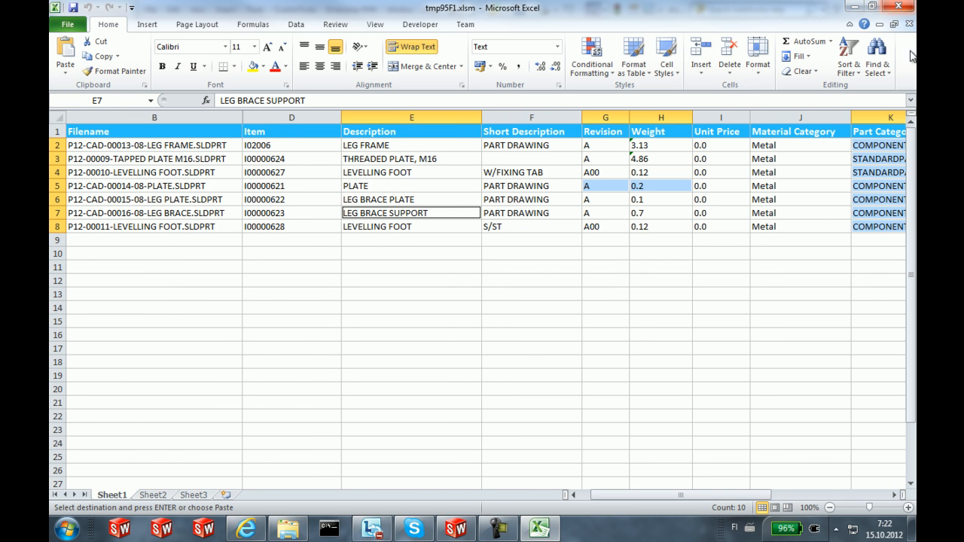
left_click(906, 10)
left_click(492, 281)
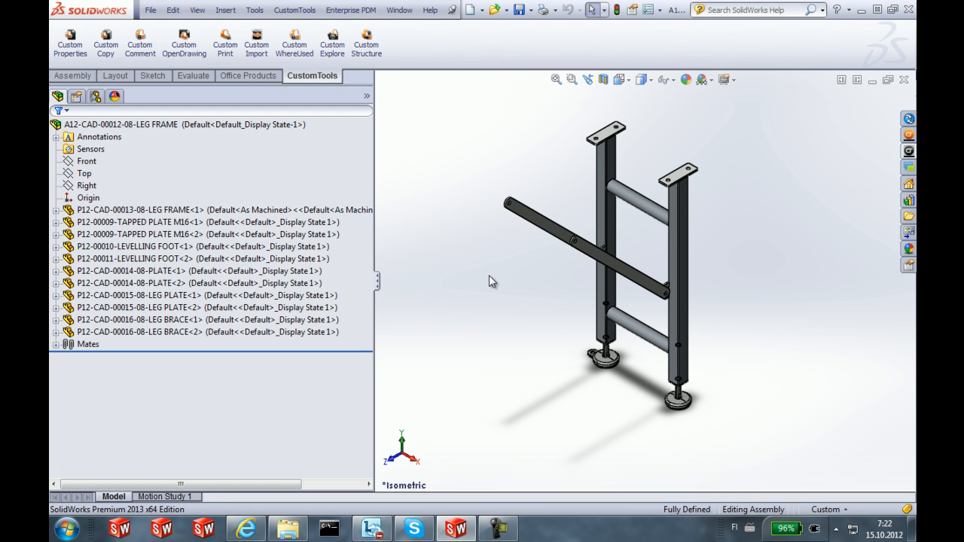